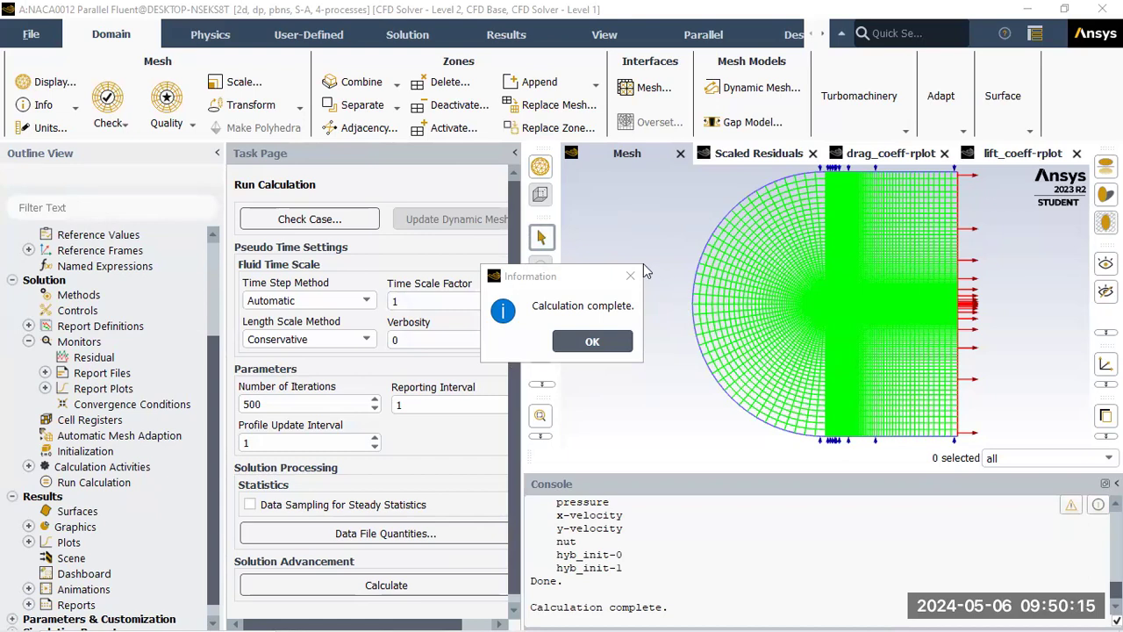
Dismiss the 'Calculation complete' notice after the 500-iteration run and bring up the File menu
{"action": "left_click", "coordinate": [592, 341]}
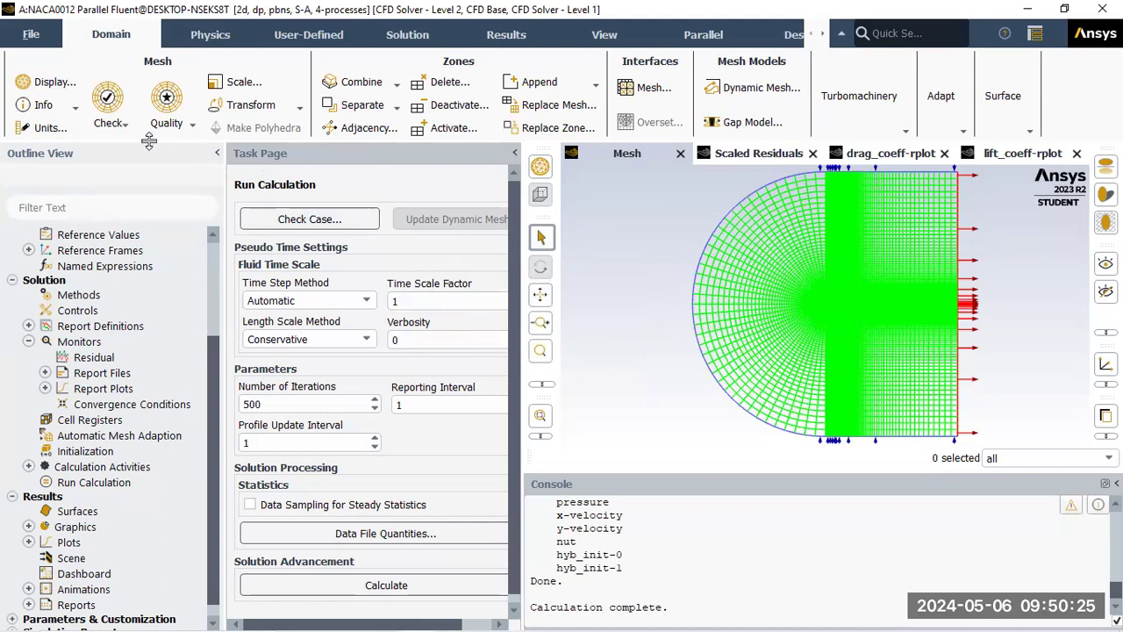
{"action": "left_click", "coordinate": [14, 36]}
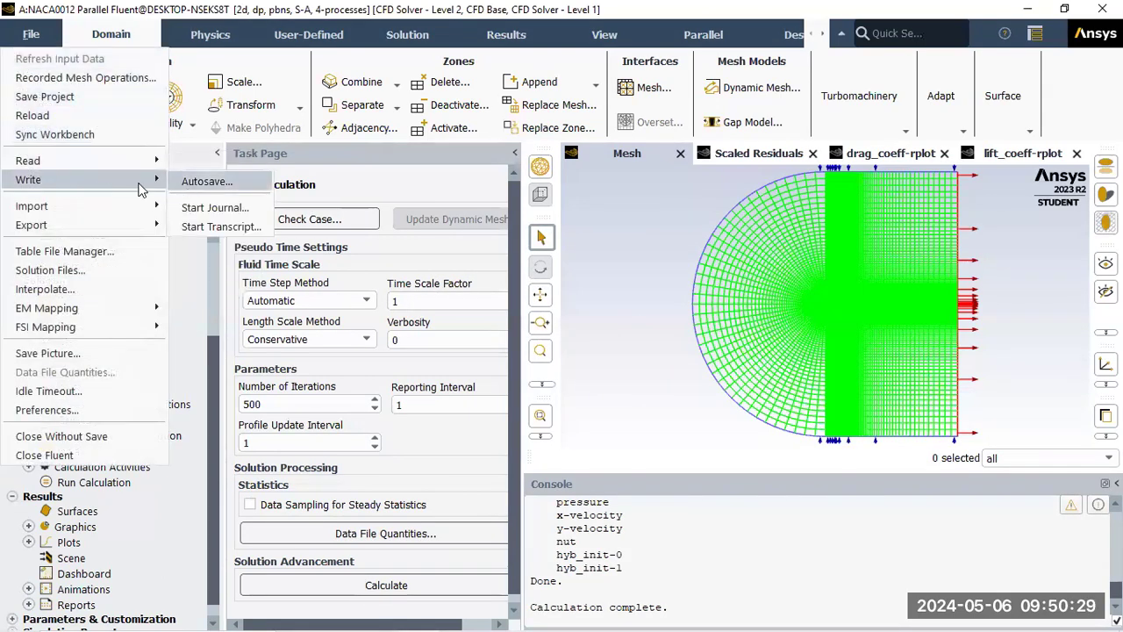
Save the project and export the case and data as FFF.cas.h5
{"action": "left_click", "coordinate": [83, 95]}
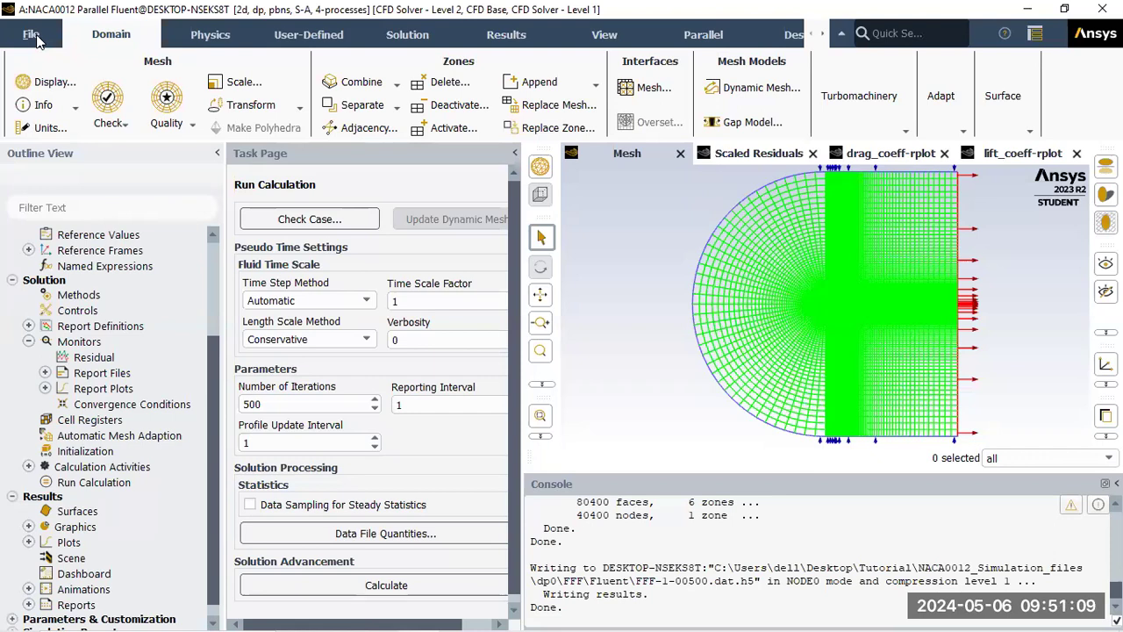
{"action": "left_click", "coordinate": [34, 35]}
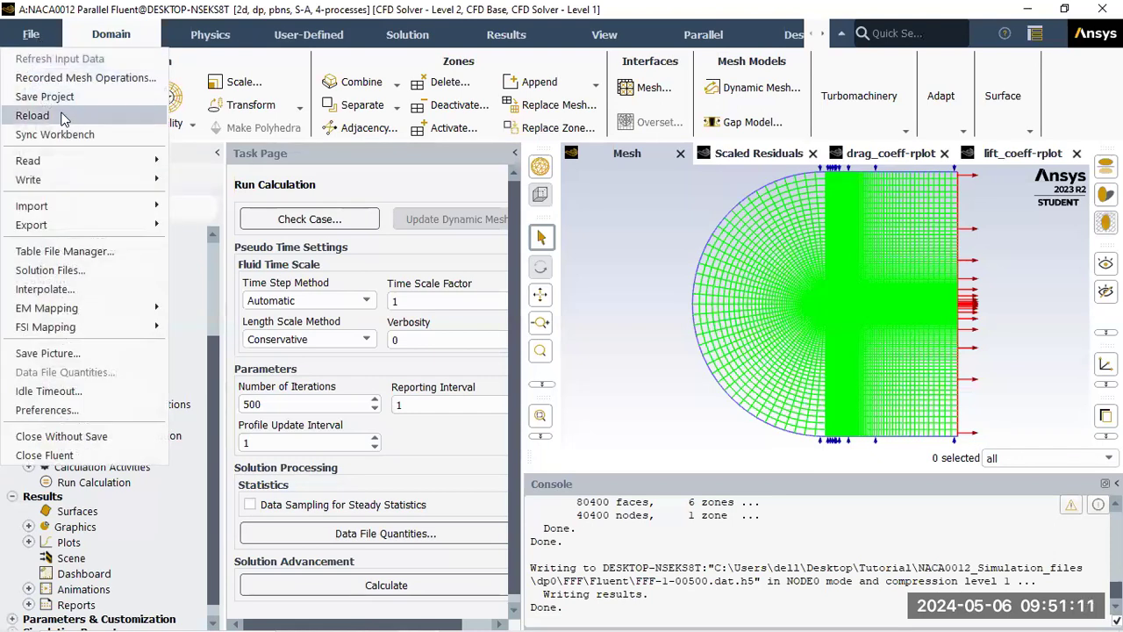
{"action": "mouse_move", "coordinate": [92, 180]}
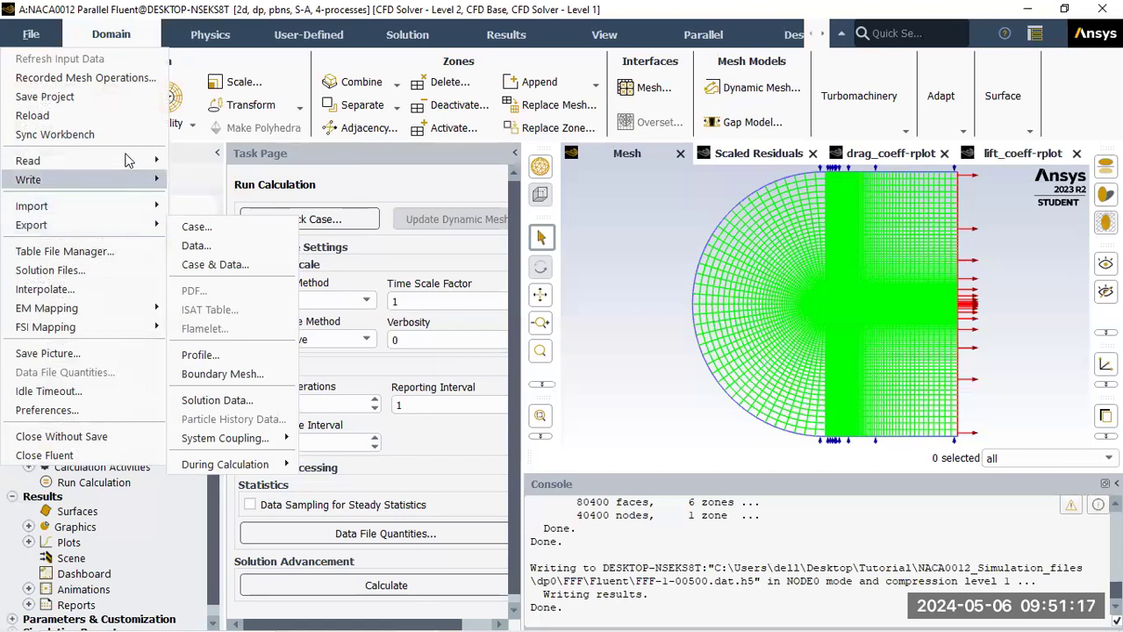
{"action": "mouse_move", "coordinate": [136, 233]}
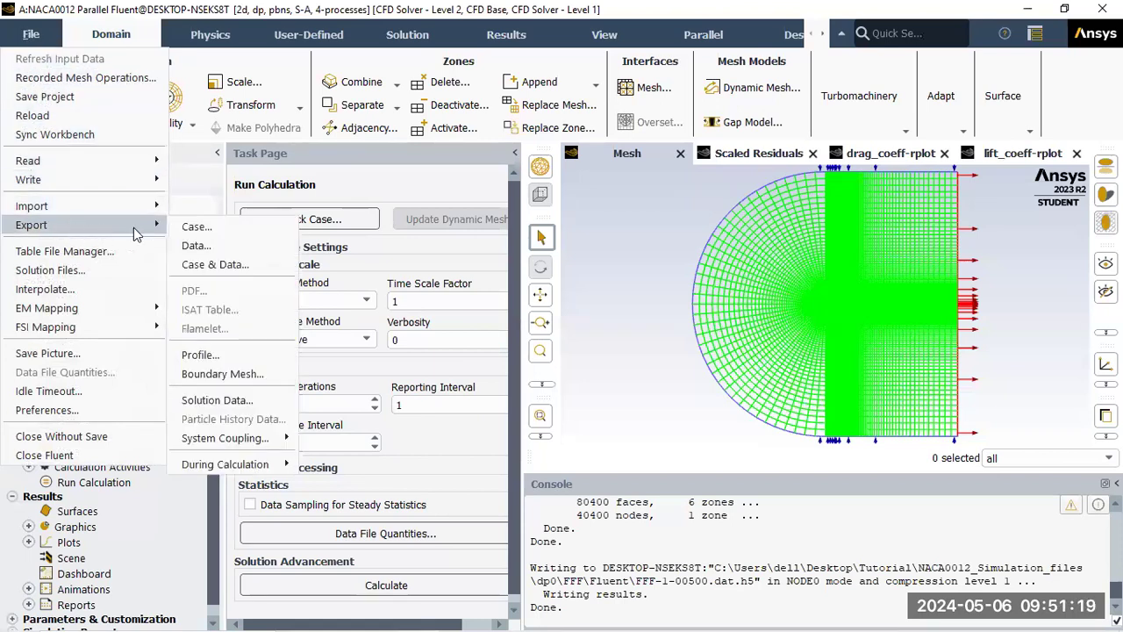
{"action": "left_click", "coordinate": [196, 264]}
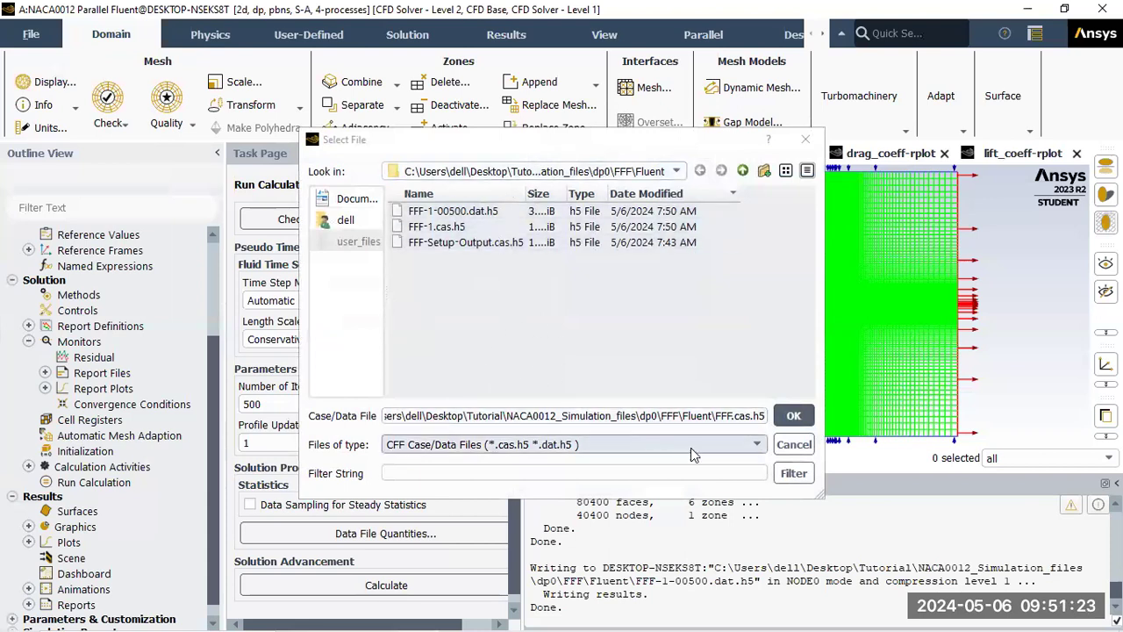
{"action": "left_click", "coordinate": [797, 420]}
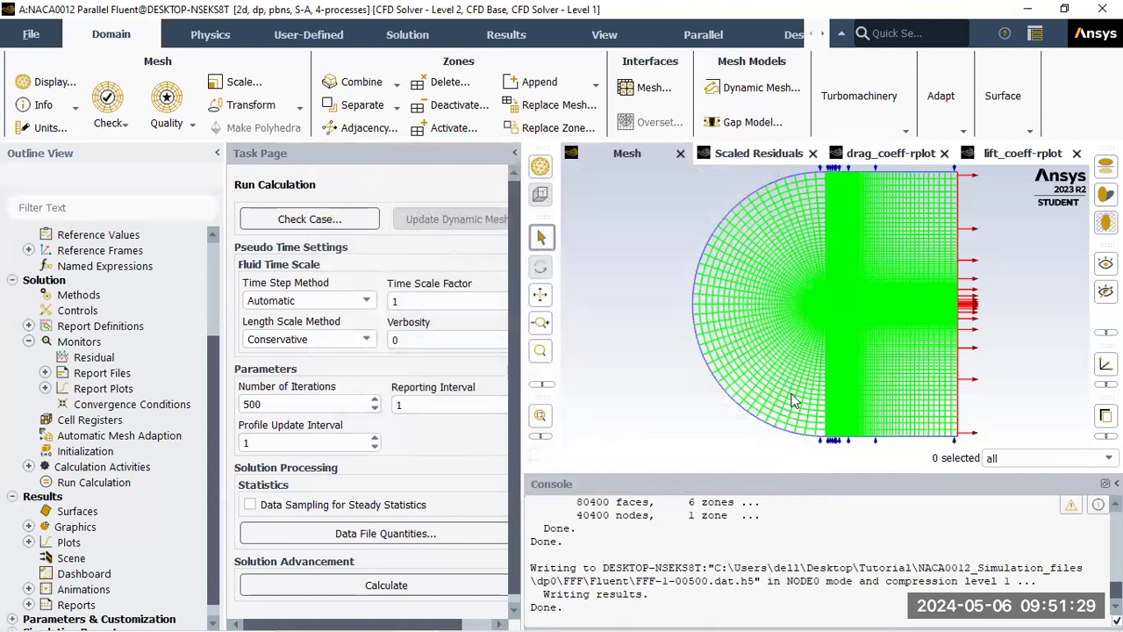
Browse the File menu again and close it without choosing anything
{"action": "left_click", "coordinate": [31, 34]}
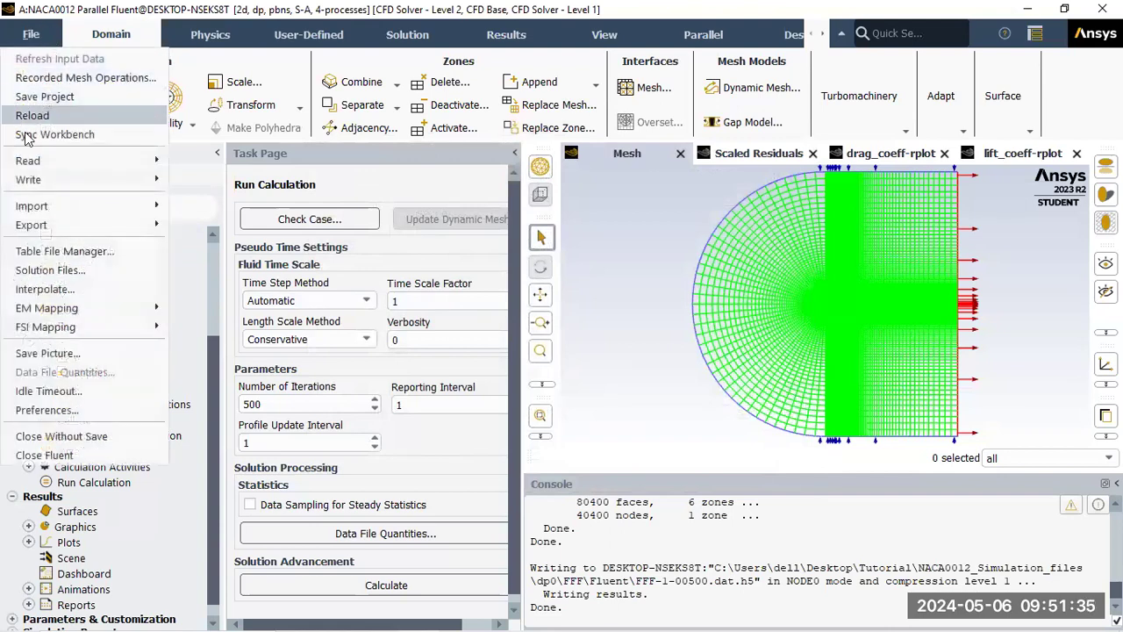
{"action": "mouse_move", "coordinate": [50, 186]}
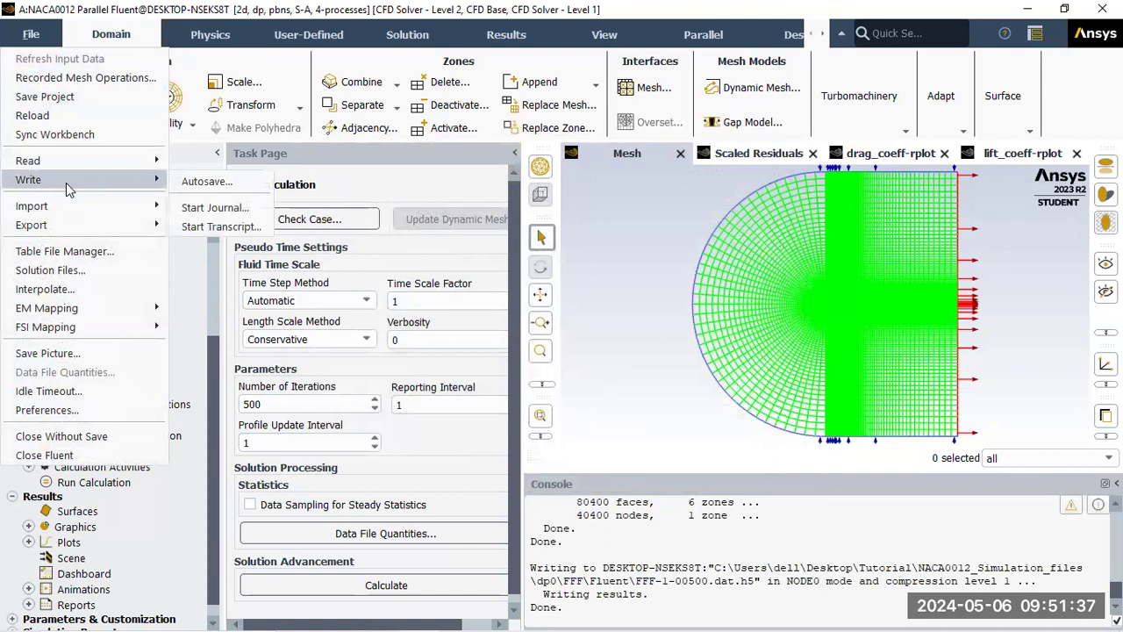
{"action": "mouse_move", "coordinate": [123, 234]}
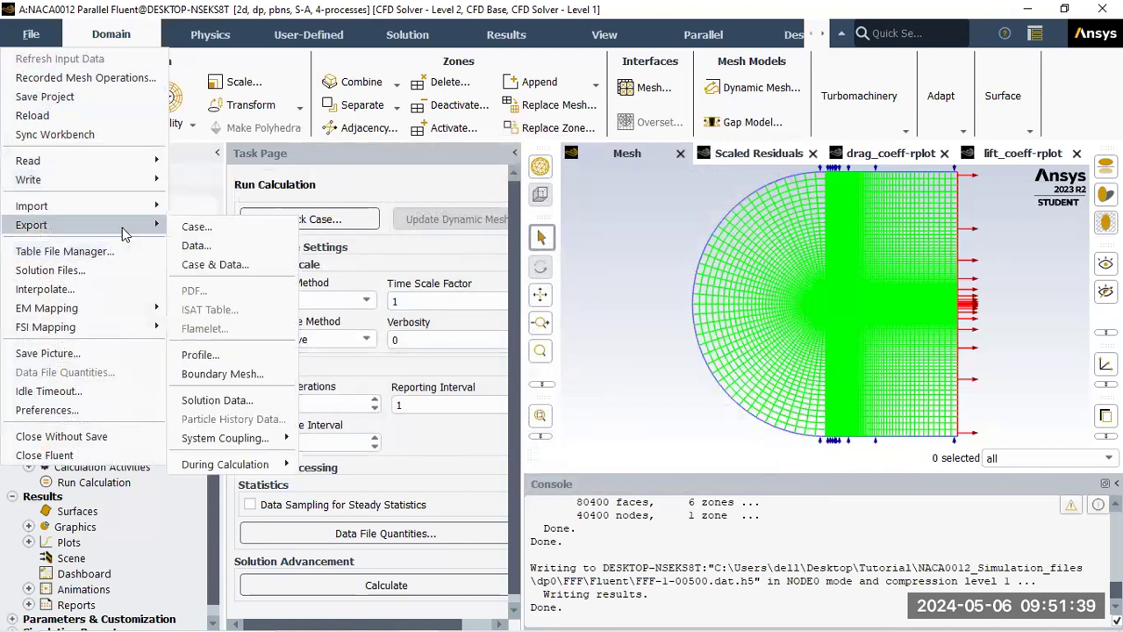
{"action": "left_click", "coordinate": [650, 277]}
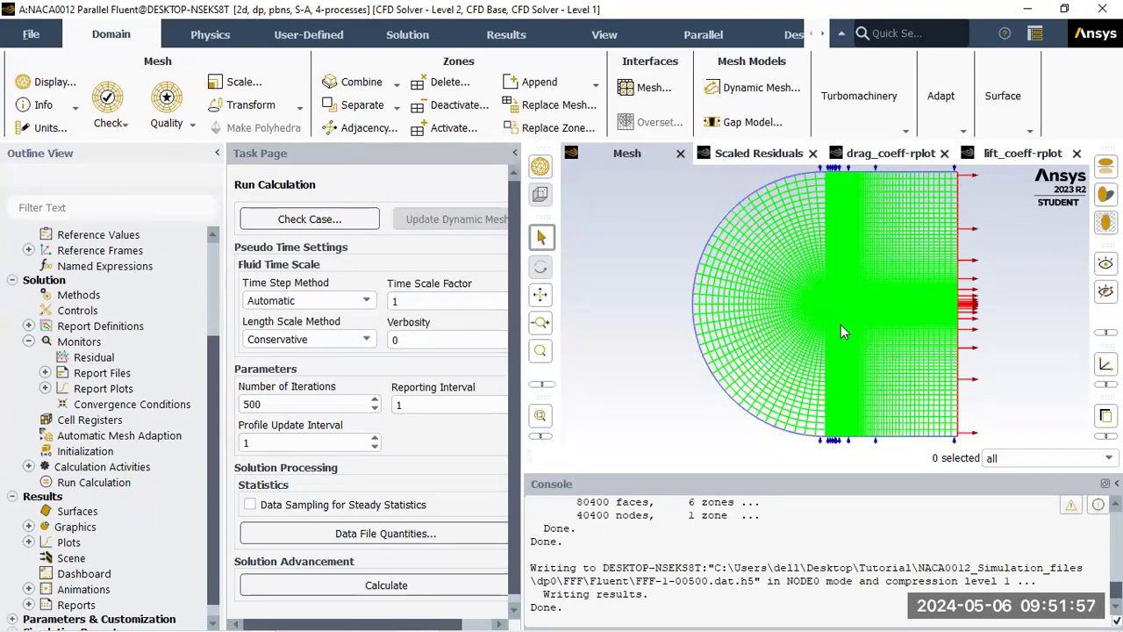
Expand Results > Graphics in the outline after briefly expanding and collapsing Plots
{"action": "left_click", "coordinate": [29, 530]}
{"action": "scroll", "coordinate": [216, 482], "scroll_direction": "down", "scroll_amount": 2}
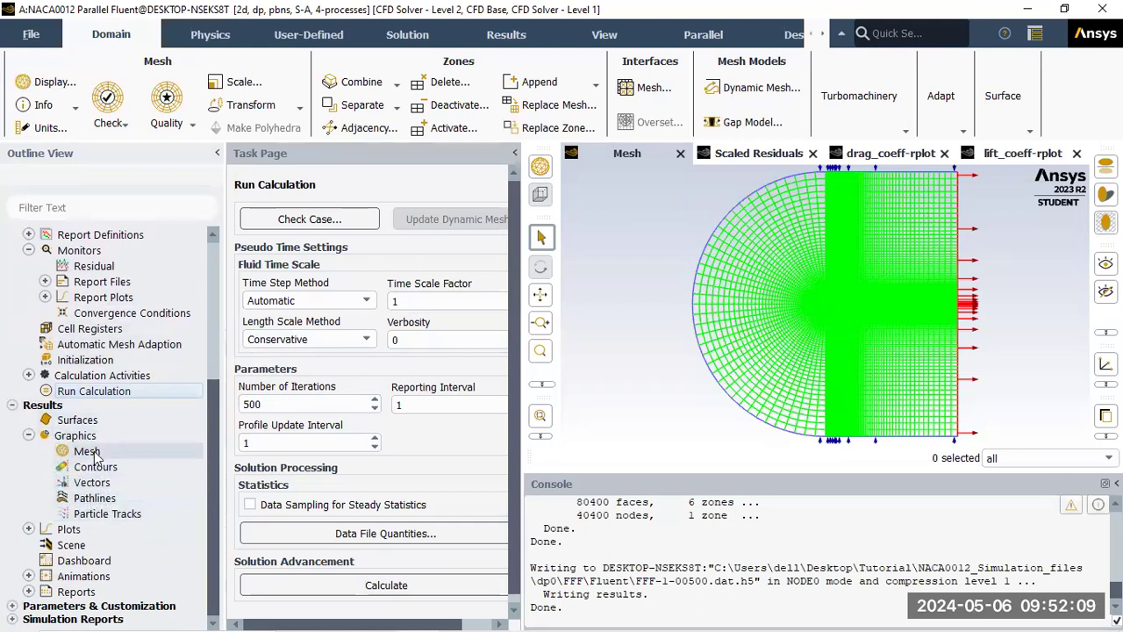
{"action": "left_click", "coordinate": [28, 435]}
{"action": "left_click", "coordinate": [28, 527]}
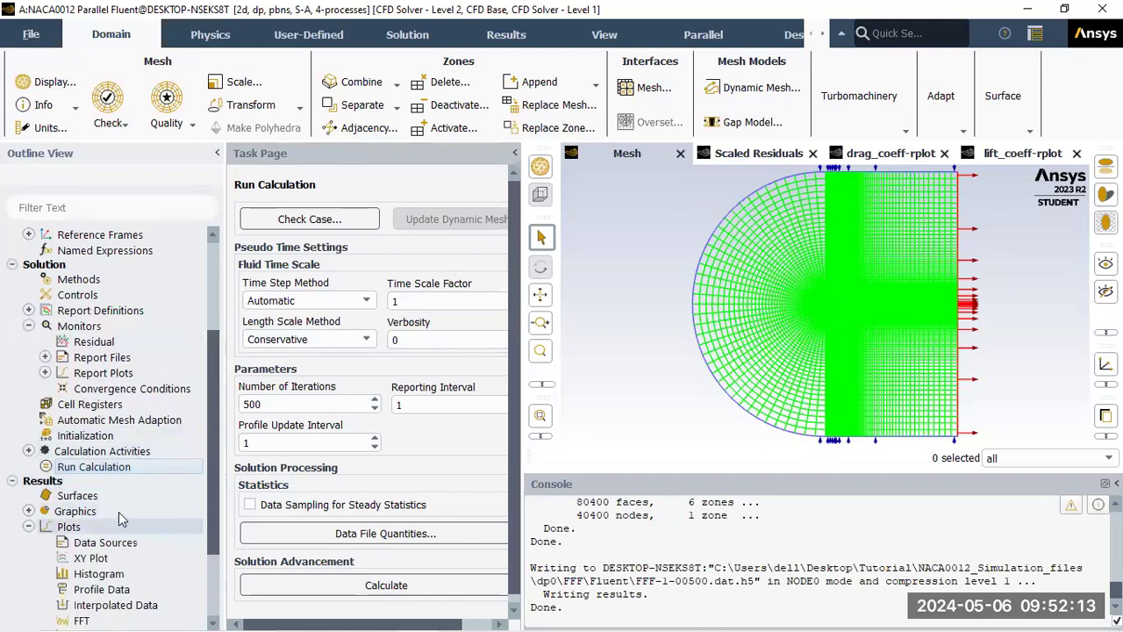
{"action": "left_click_drag", "start_coordinate": [215, 422], "coordinate": [204, 521]}
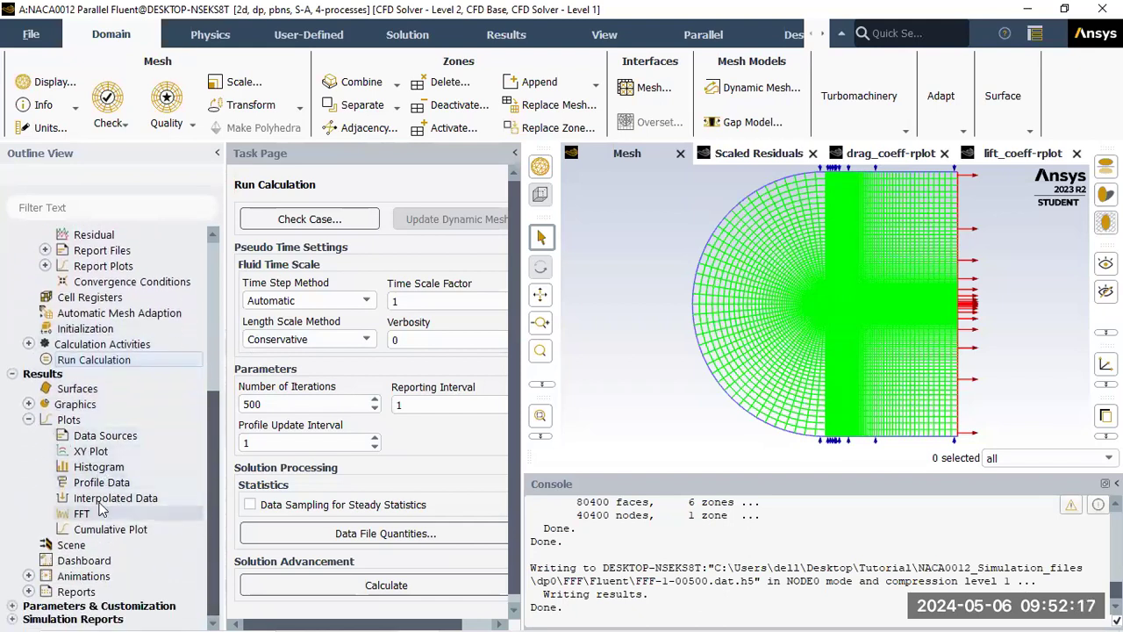
{"action": "left_click", "coordinate": [28, 420]}
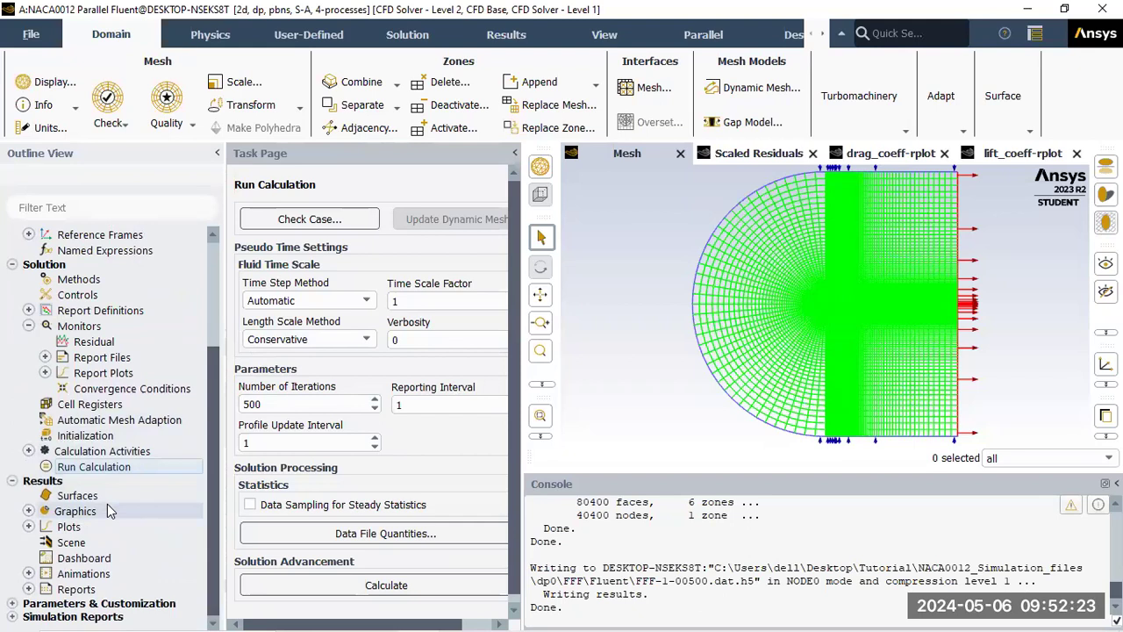
{"action": "left_click", "coordinate": [29, 510]}
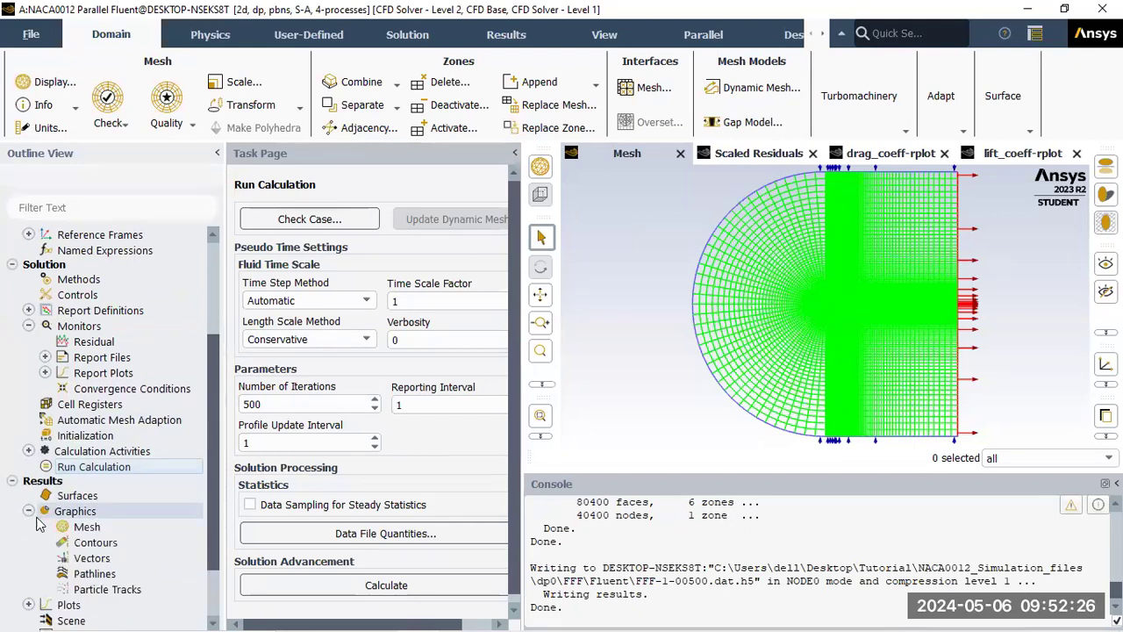
Display a static pressure contour named pressure_contour on all six surfaces, zoomed around the airfoil
{"action": "double_click", "coordinate": [98, 542]}
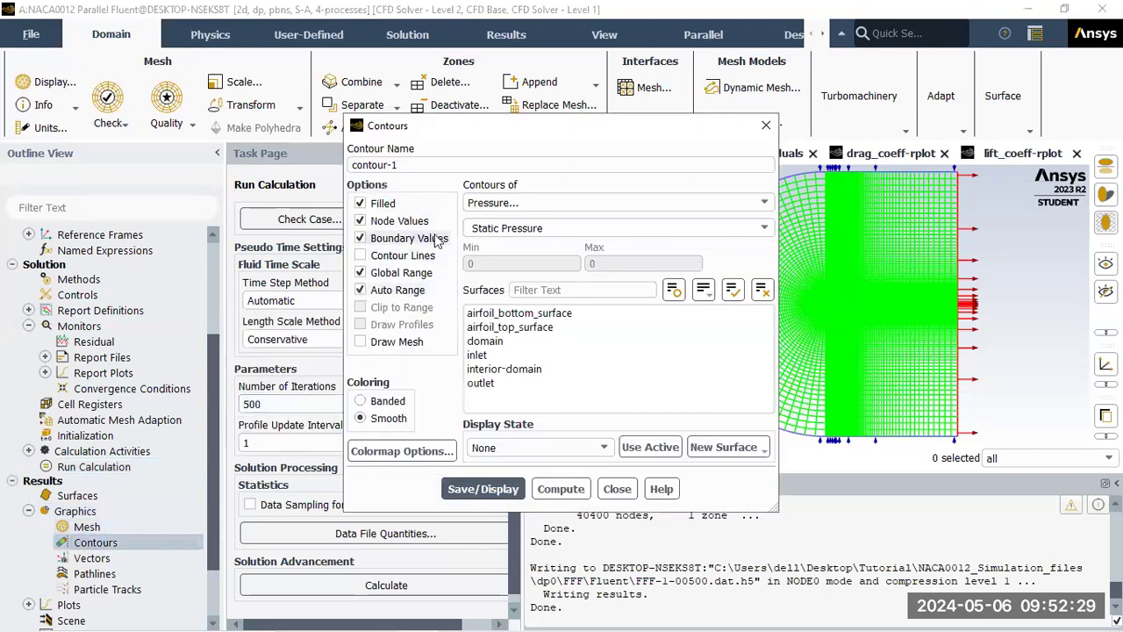
{"action": "left_click_drag", "start_coordinate": [413, 165], "coordinate": [349, 165]}
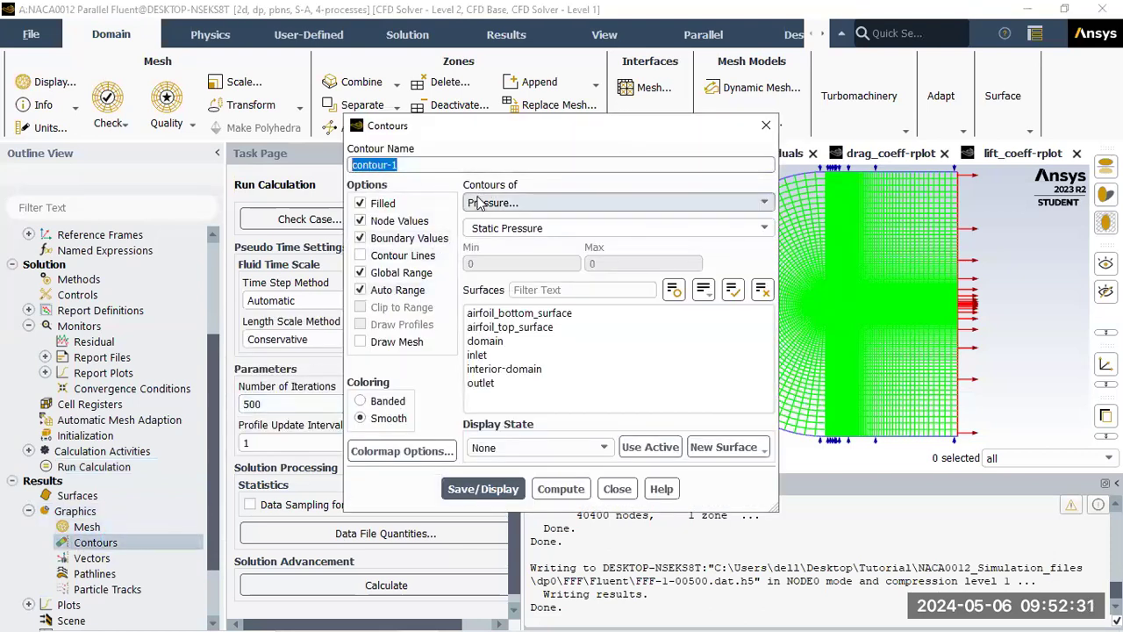
{"action": "type", "text": "press"}
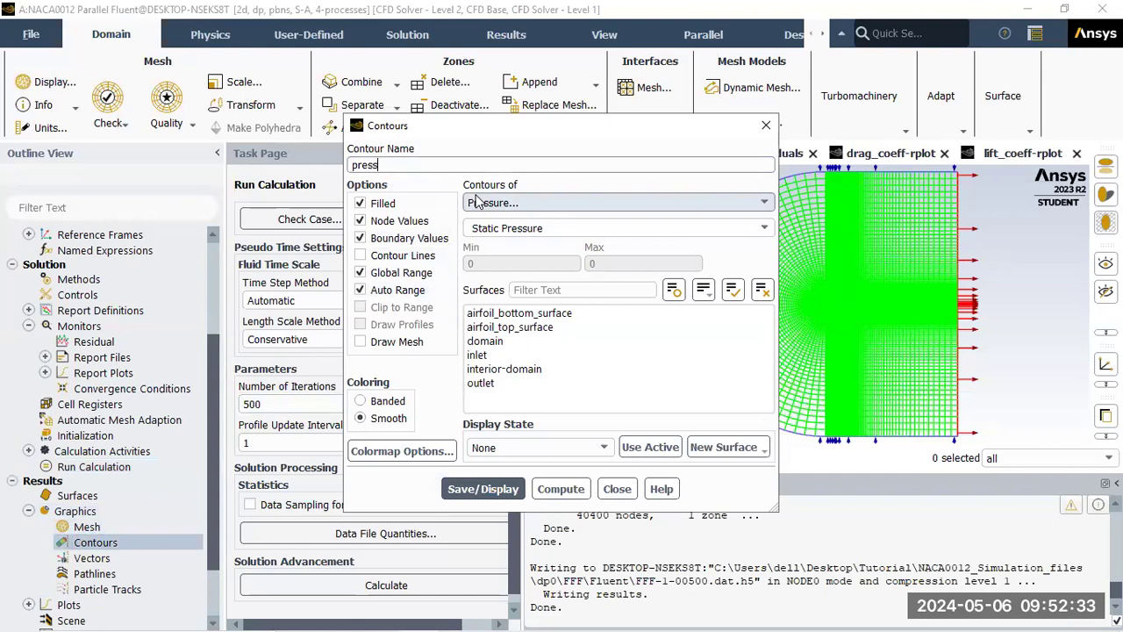
{"action": "type", "text": "ure_contours"}
{"action": "key", "text": "BackSpace"}
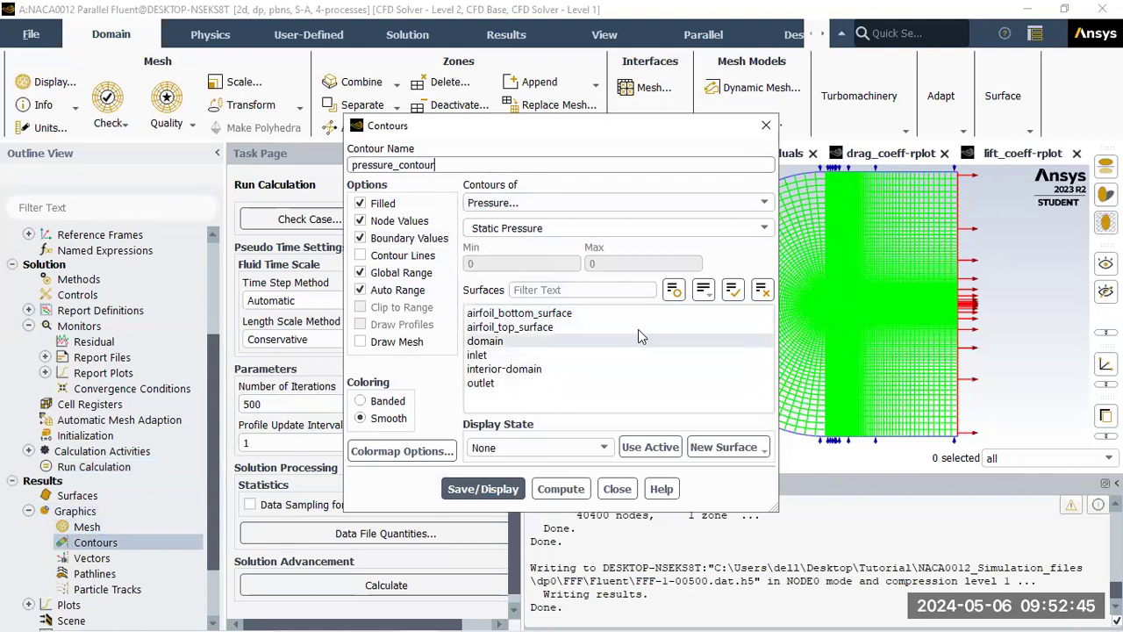
{"action": "left_click", "coordinate": [733, 290]}
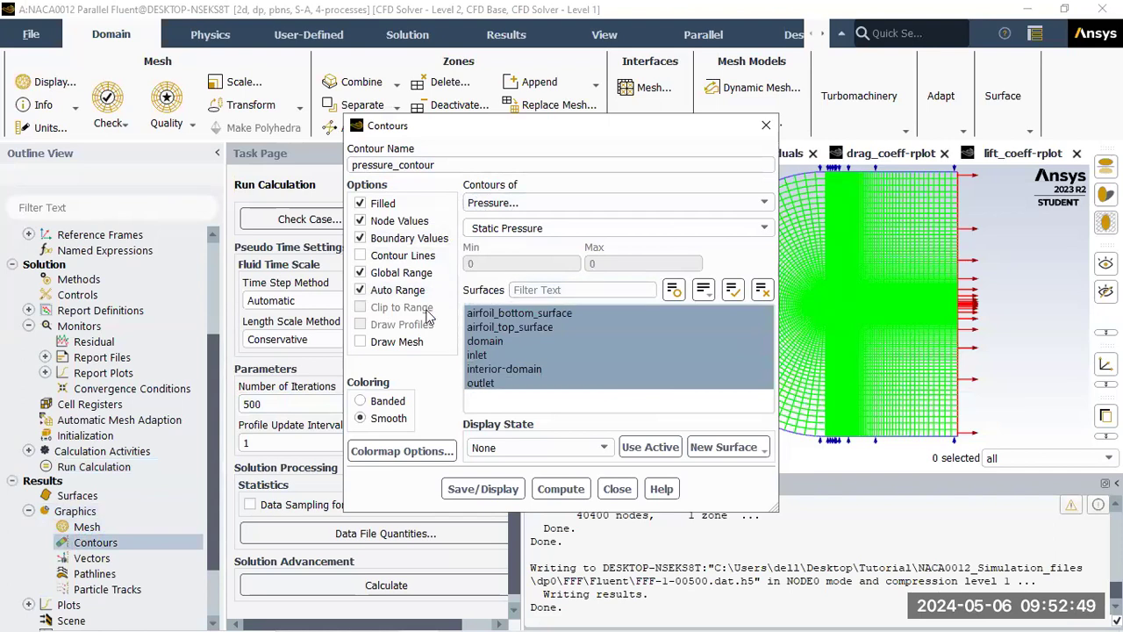
{"action": "left_click", "coordinate": [508, 490]}
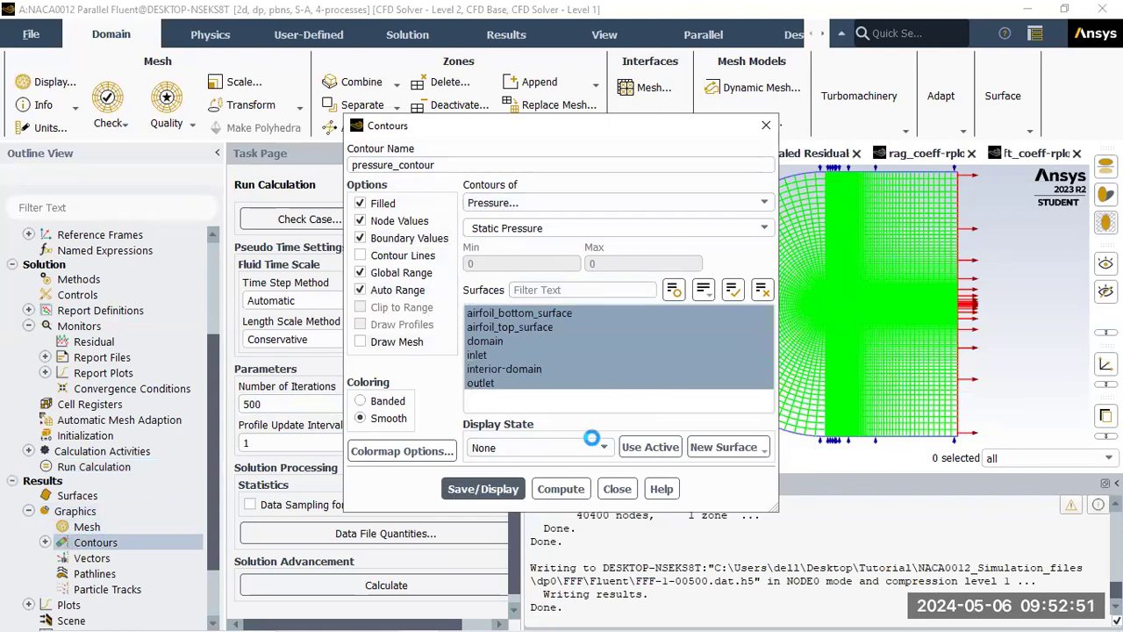
{"action": "left_click", "coordinate": [617, 489]}
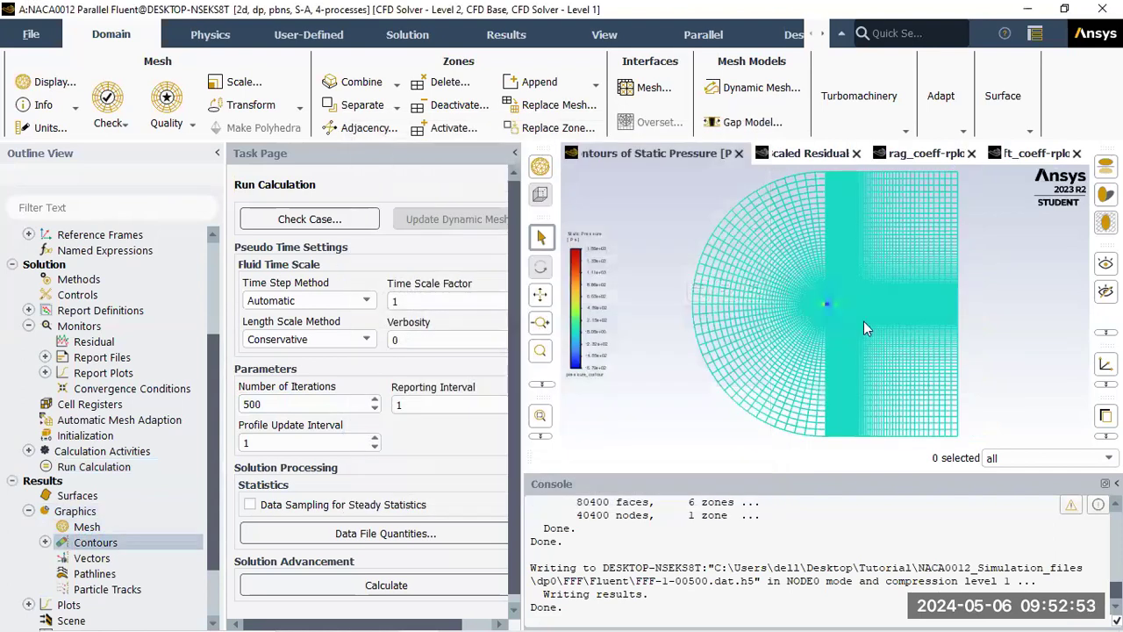
{"action": "scroll", "coordinate": [825, 303], "scroll_direction": "up", "scroll_amount": 5}
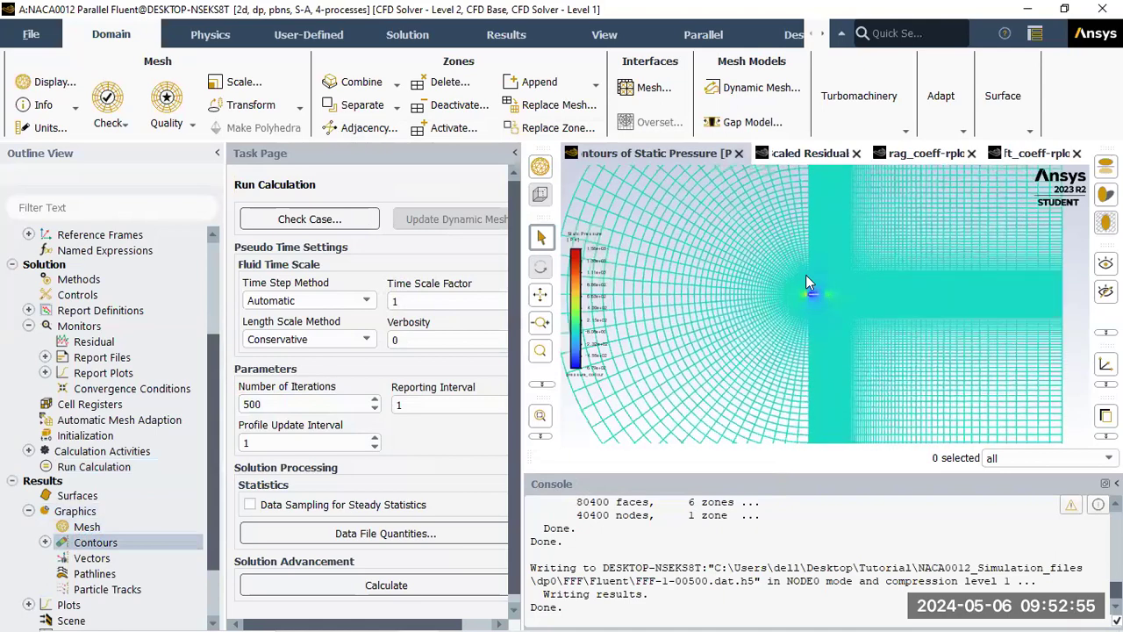
{"action": "scroll", "coordinate": [873, 305], "scroll_direction": "up", "scroll_amount": 10}
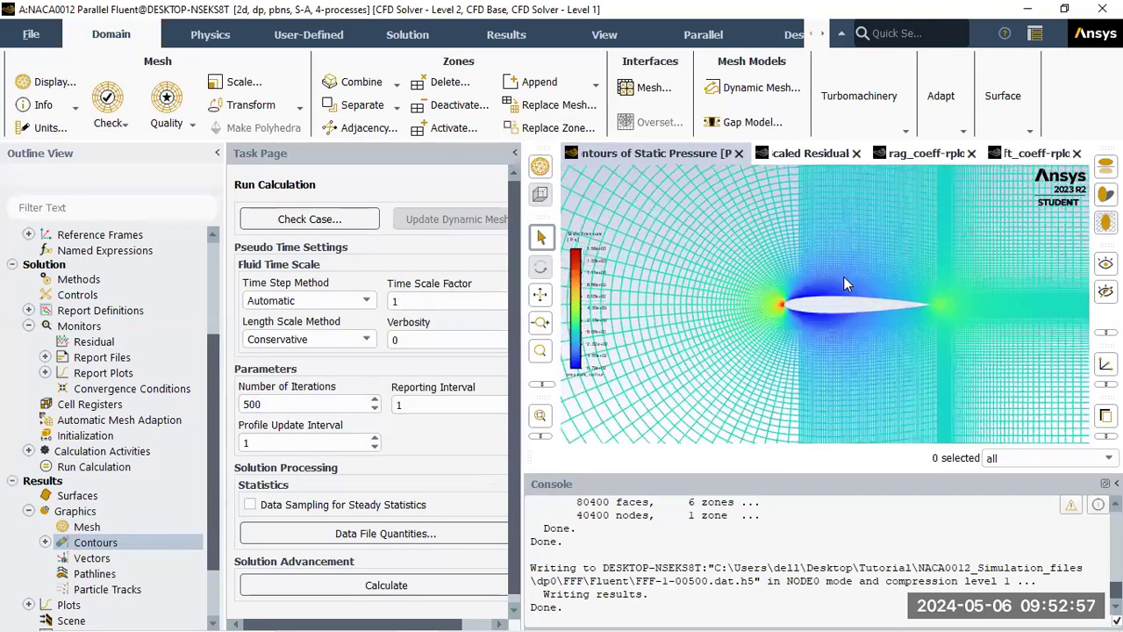
{"action": "scroll", "coordinate": [808, 359], "scroll_direction": "up", "scroll_amount": 4}
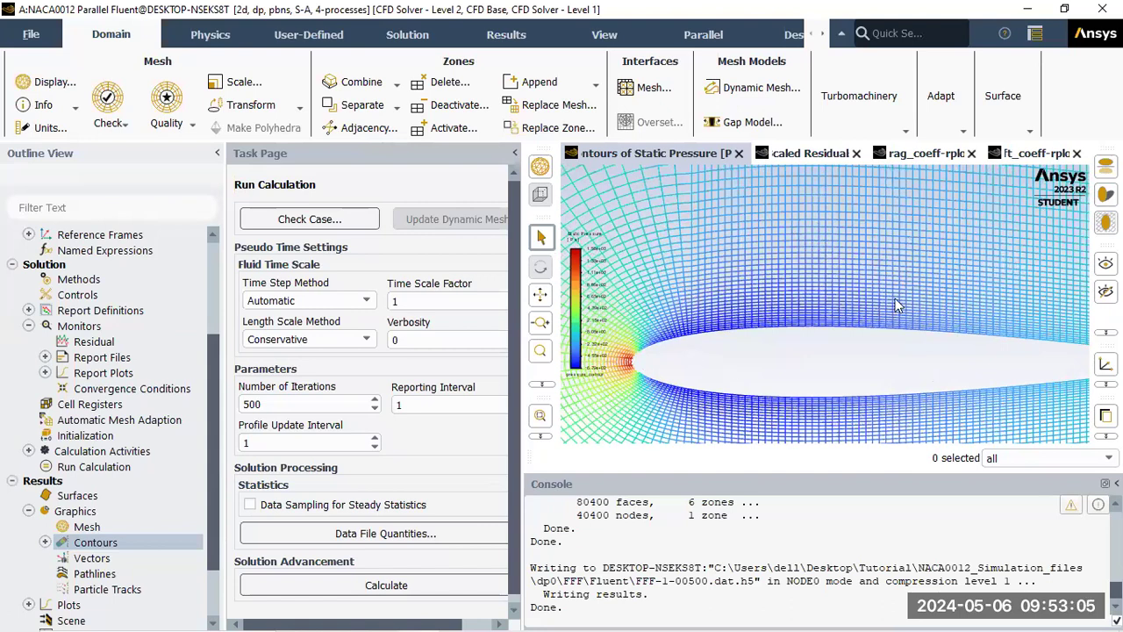
{"action": "scroll", "coordinate": [904, 303], "scroll_direction": "down", "scroll_amount": 4}
{"action": "scroll", "coordinate": [971, 282], "scroll_direction": "down", "scroll_amount": 1}
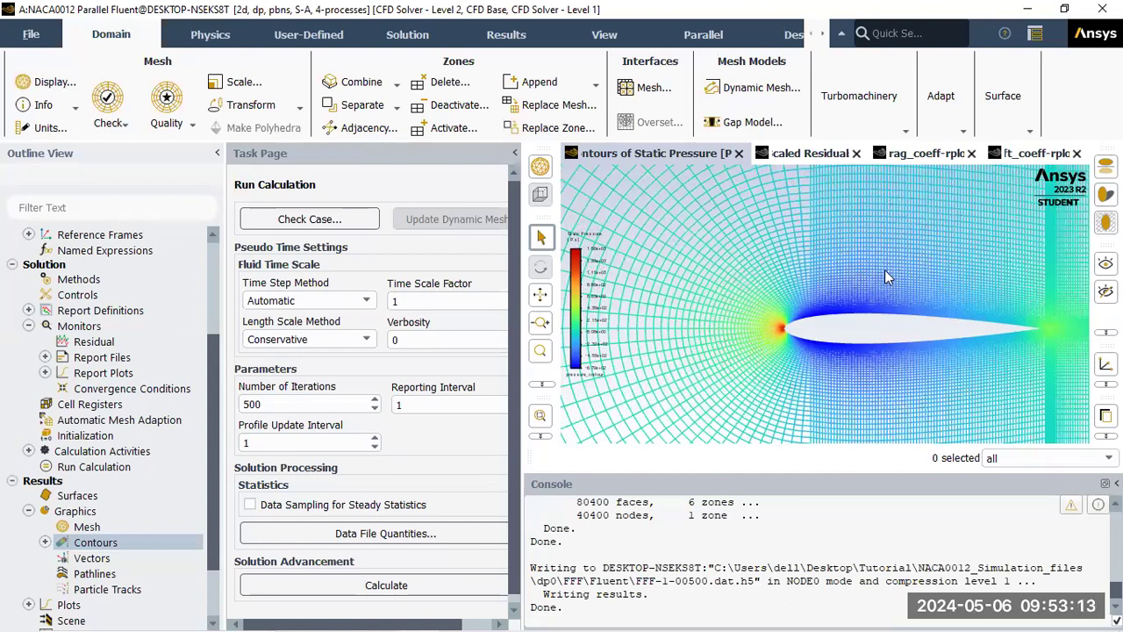
Create a zone surface from the fluid-domain zone
{"action": "left_click", "coordinate": [1022, 112]}
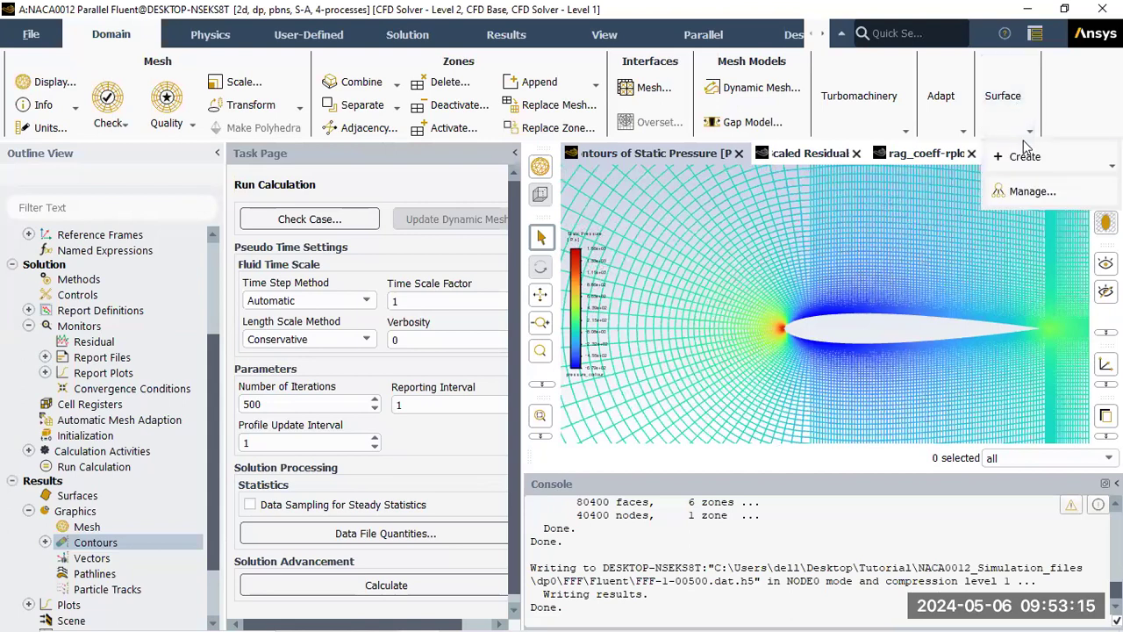
{"action": "mouse_move", "coordinate": [1025, 157]}
{"action": "left_click", "coordinate": [1025, 178]}
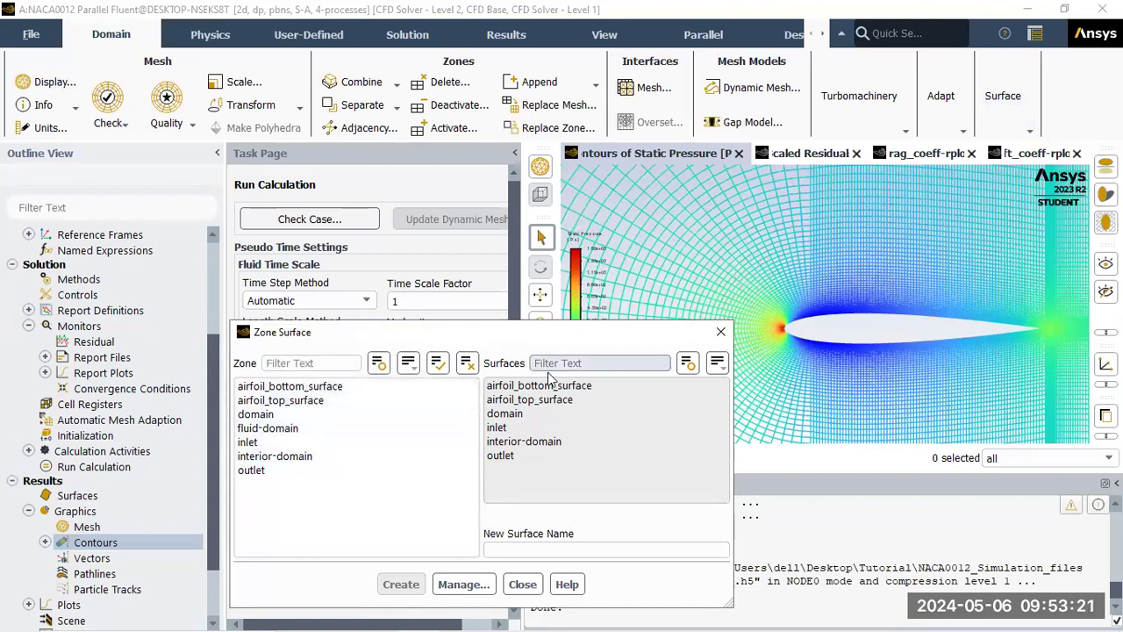
{"action": "left_click", "coordinate": [301, 429]}
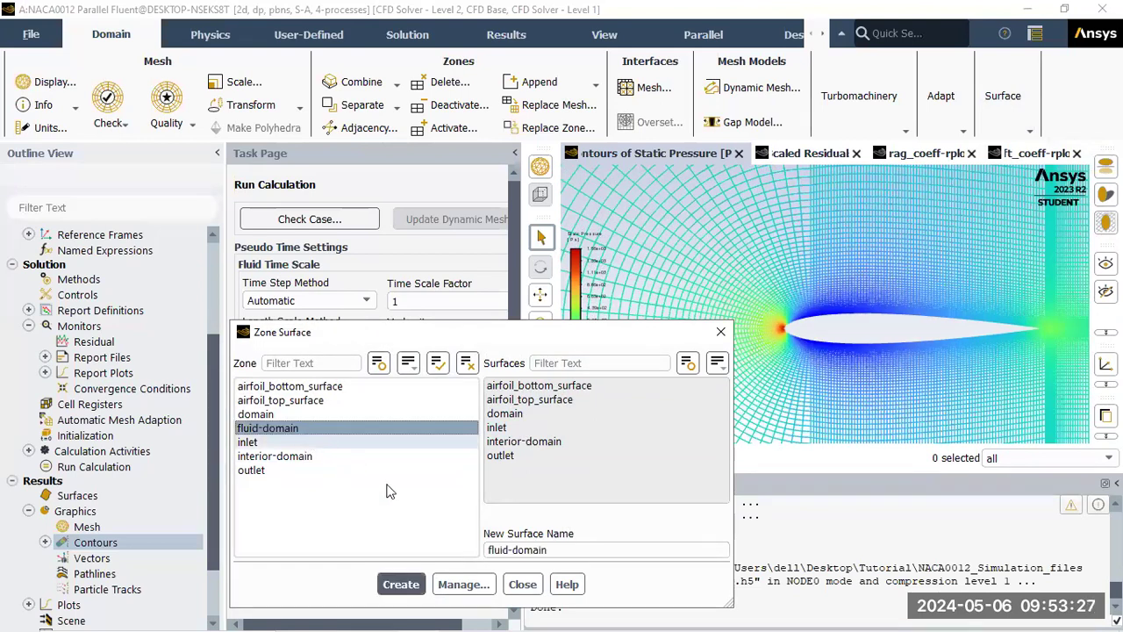
{"action": "left_click", "coordinate": [409, 588]}
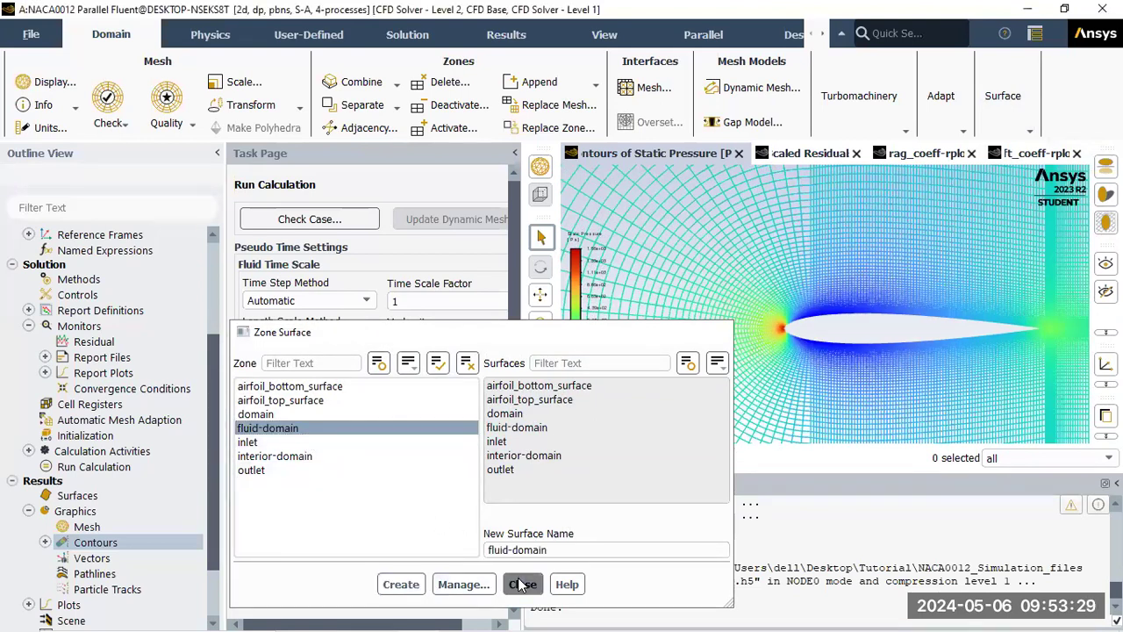
{"action": "left_click", "coordinate": [522, 585]}
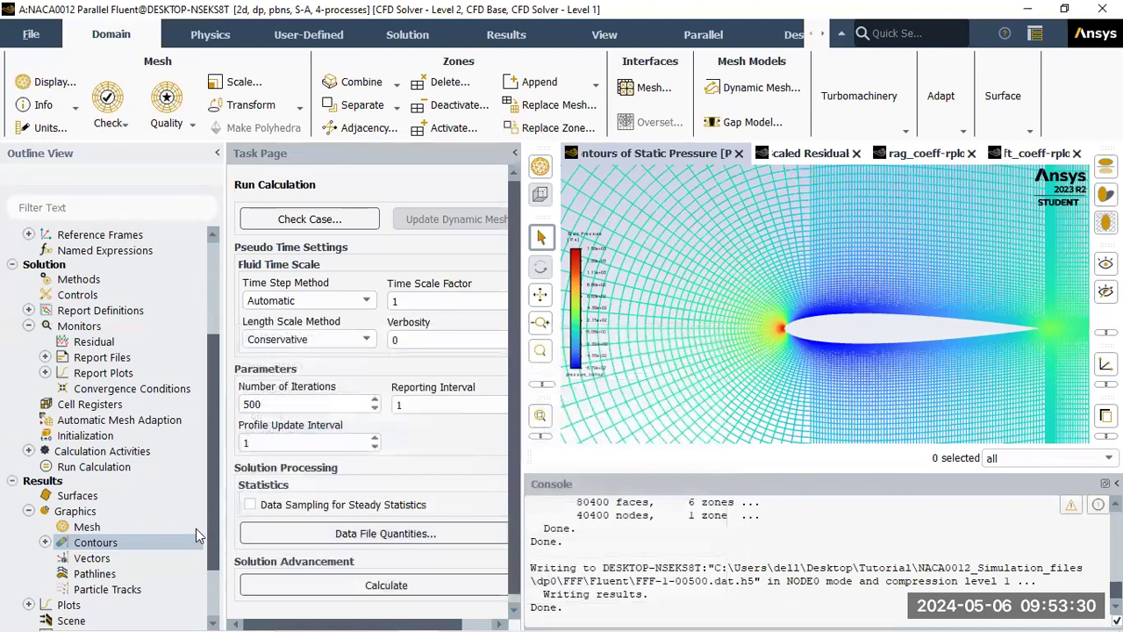
Redisplay pressure_contour on the fluid-domain surface only
{"action": "left_click", "coordinate": [44, 542]}
{"action": "double_click", "coordinate": [123, 558]}
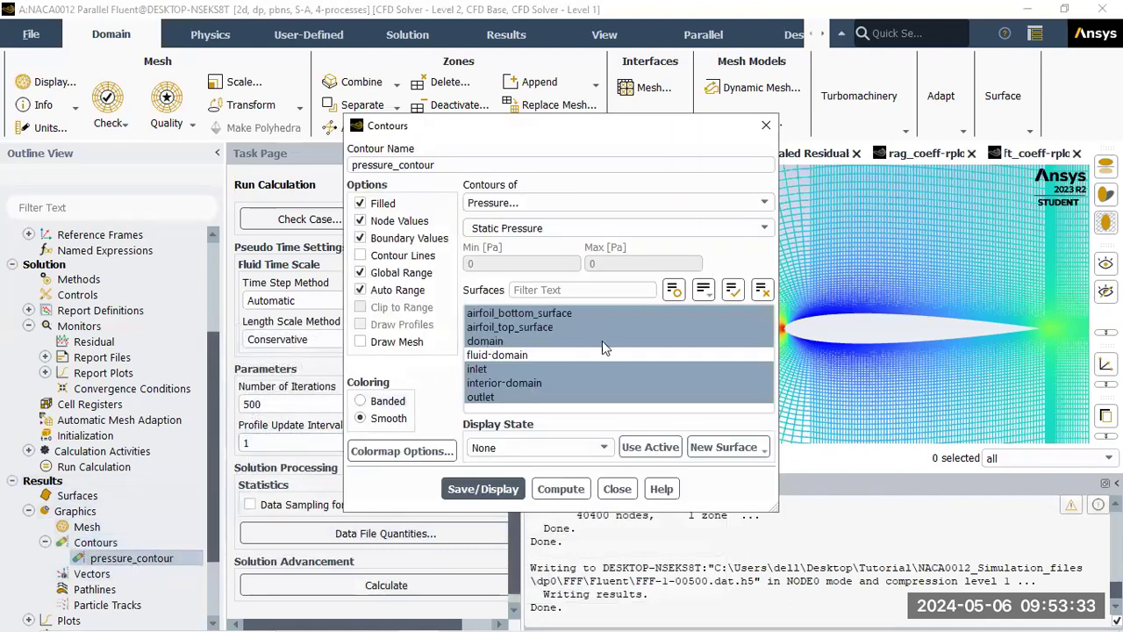
{"action": "left_click", "coordinate": [762, 290]}
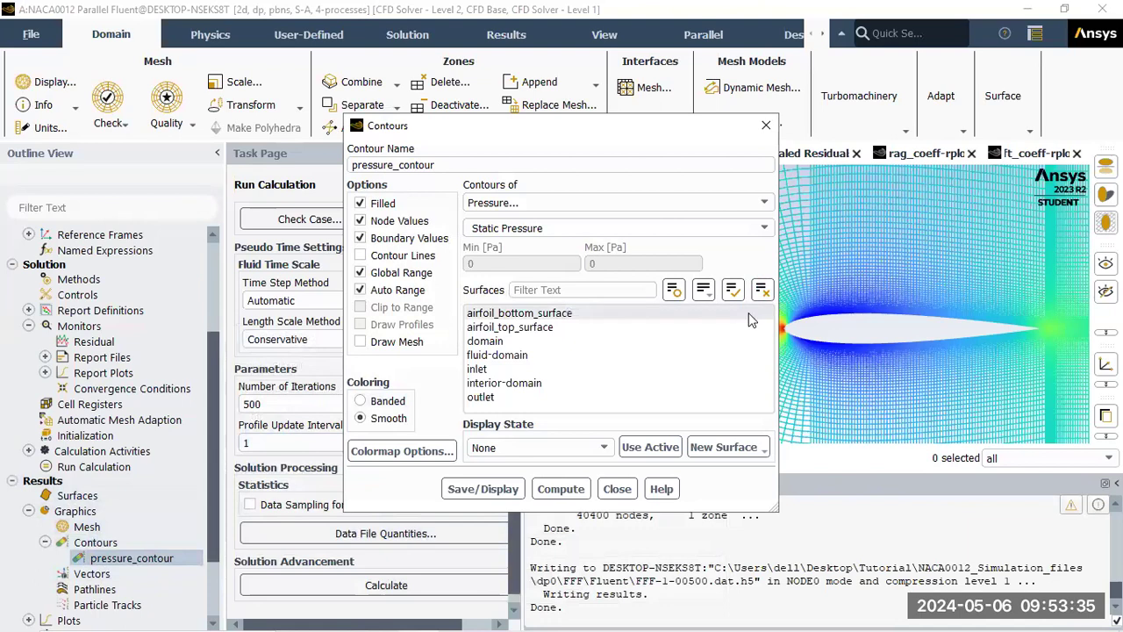
{"action": "left_click", "coordinate": [496, 354]}
{"action": "left_click", "coordinate": [492, 496]}
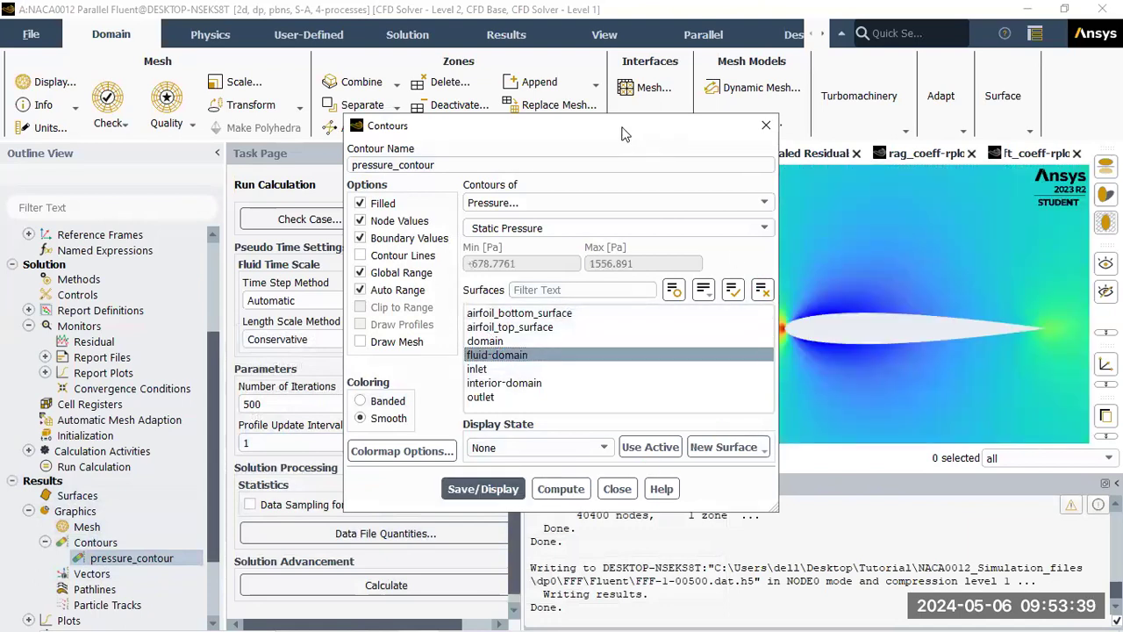
{"action": "left_click_drag", "start_coordinate": [608, 131], "coordinate": [315, 93]}
{"action": "scroll", "coordinate": [946, 329], "scroll_direction": "up", "scroll_amount": 3}
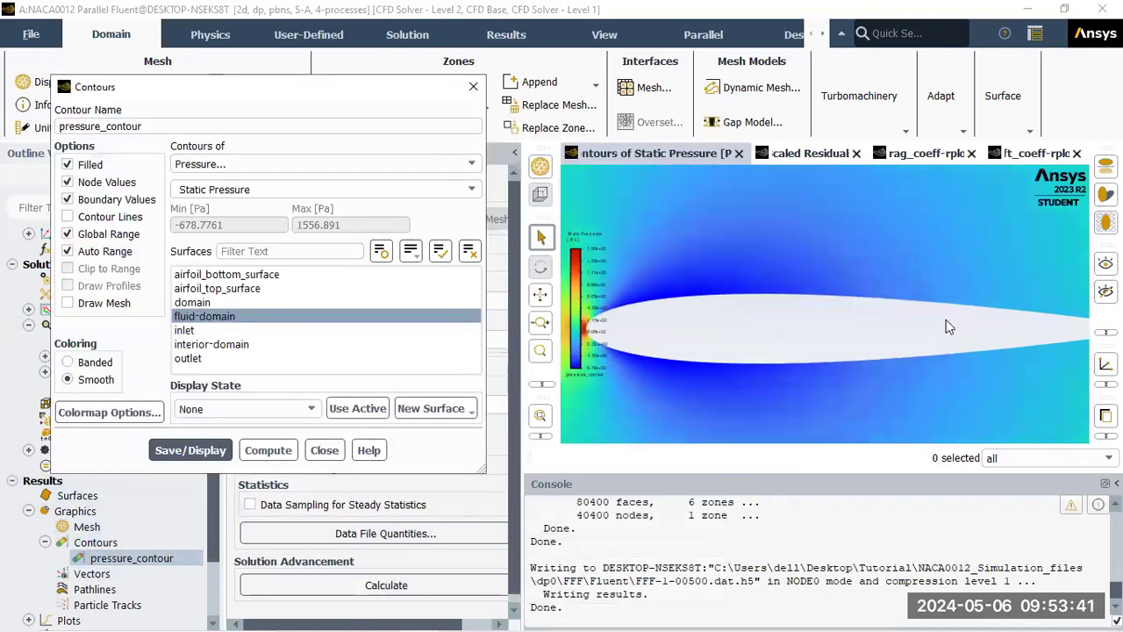
{"action": "scroll", "coordinate": [946, 333], "scroll_direction": "down", "scroll_amount": 2}
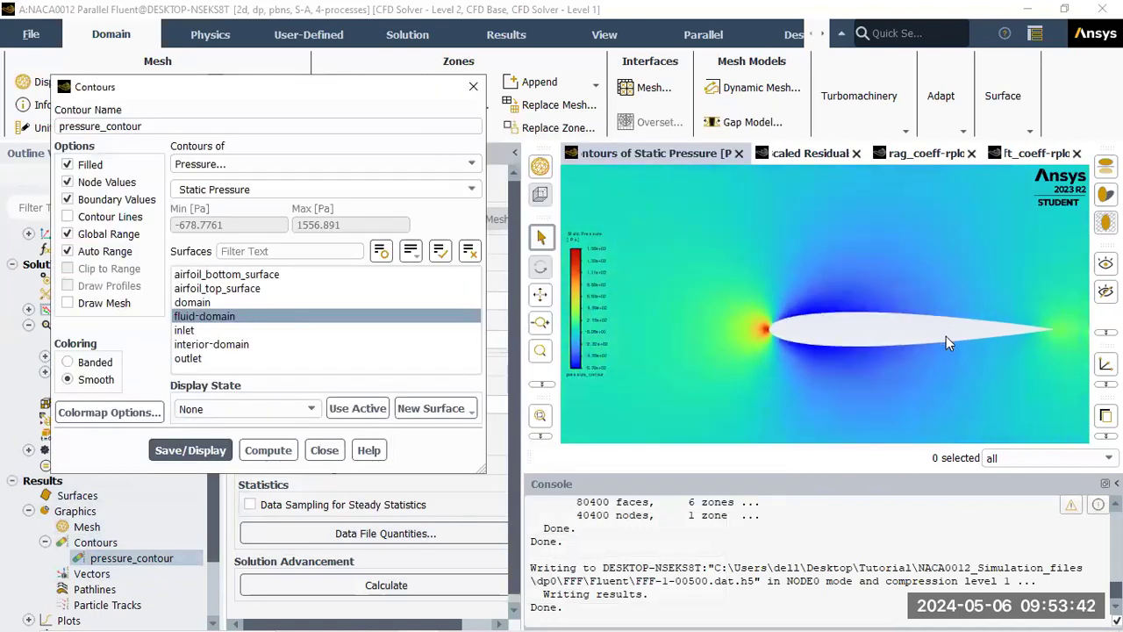
Turn off Auto Range, Global Range and Clip to Range, then compute and redisplay the pressure contour
{"action": "left_click", "coordinate": [86, 254]}
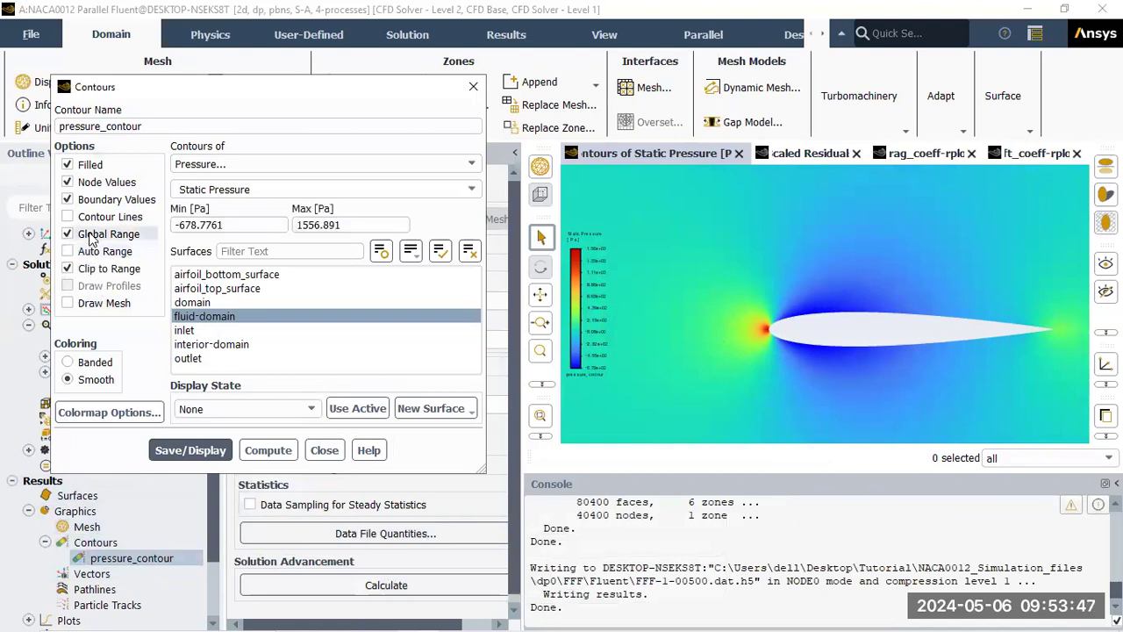
{"action": "left_click", "coordinate": [90, 237]}
{"action": "left_click", "coordinate": [90, 271]}
{"action": "left_click", "coordinate": [279, 450]}
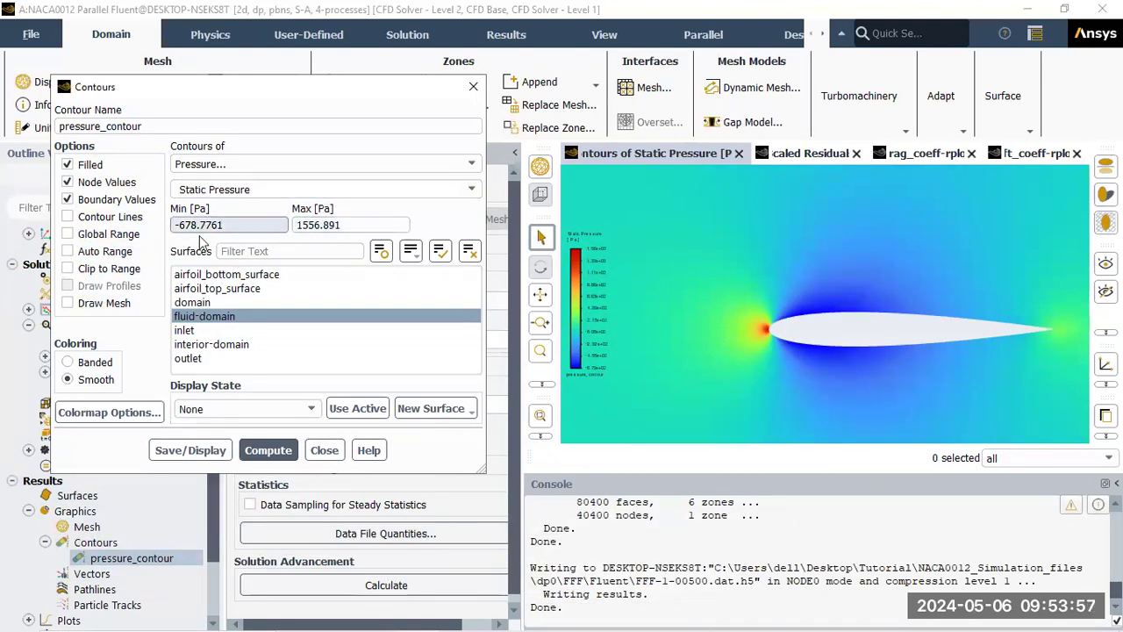
{"action": "left_click", "coordinate": [190, 450]}
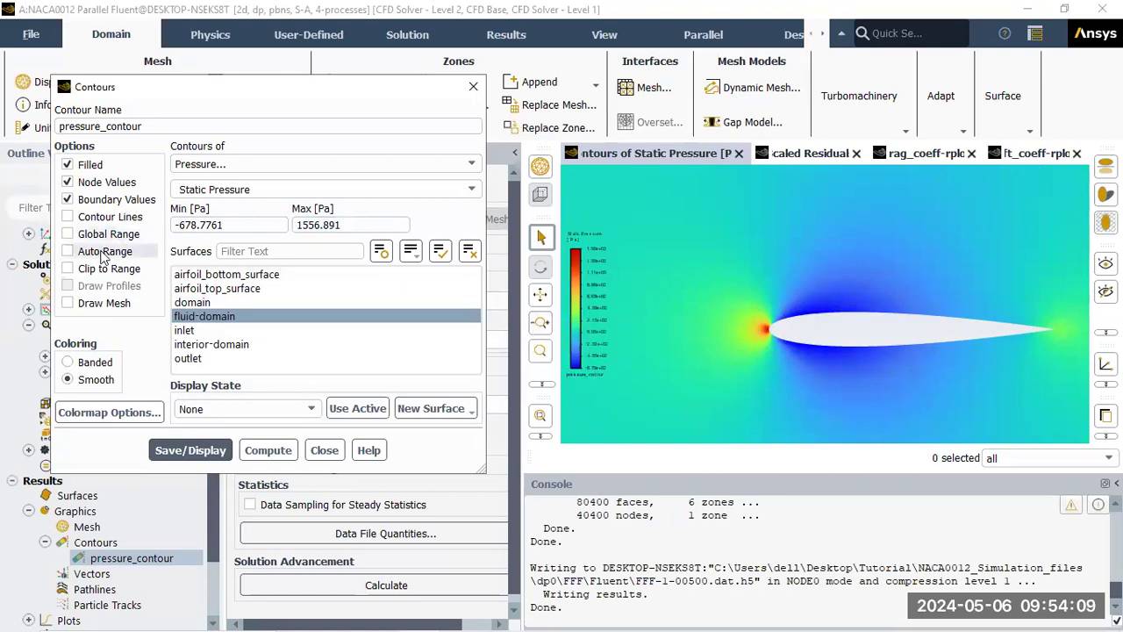
Fix the pressure colour scale at -200 to 200 Pa and redraw the contour
{"action": "left_click", "coordinate": [211, 226]}
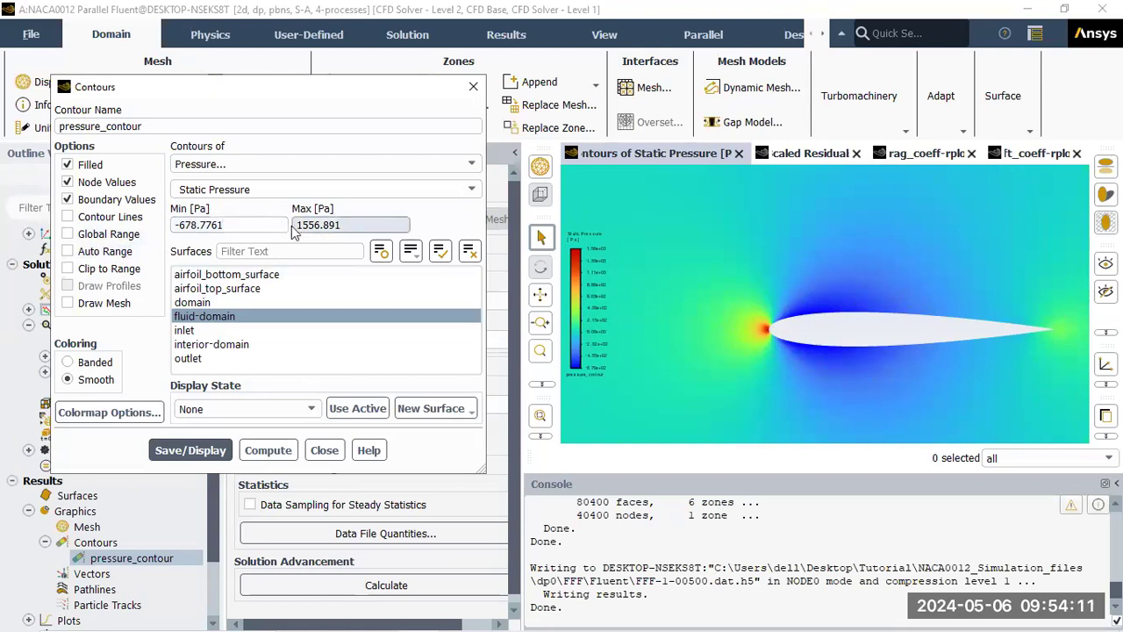
{"action": "triple_click", "coordinate": [211, 226]}
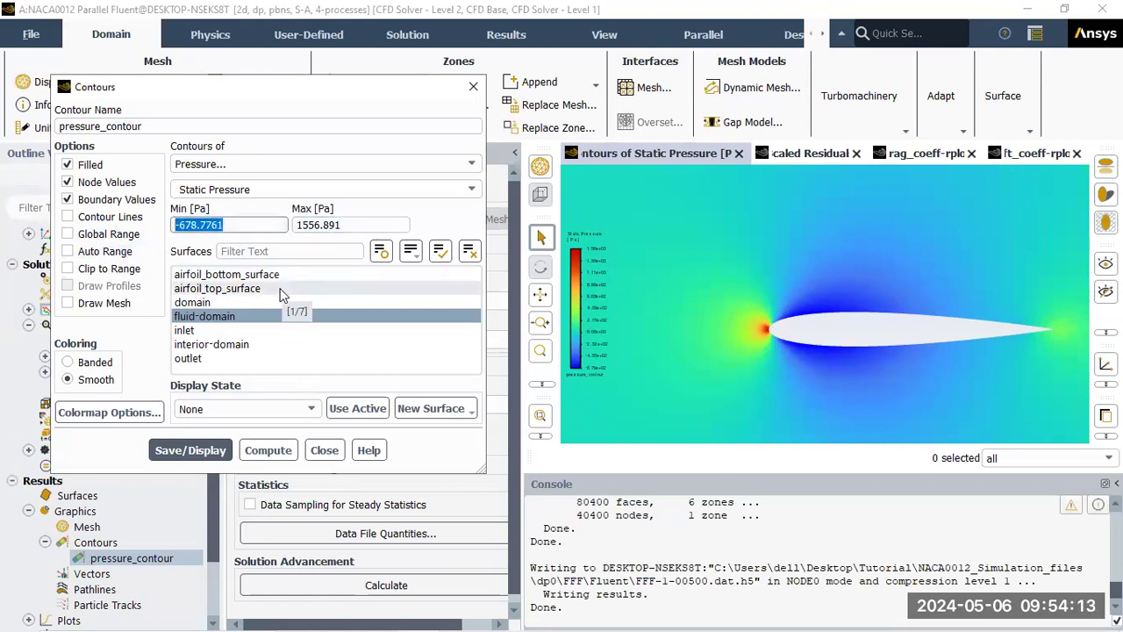
{"action": "type", "text": "-200"}
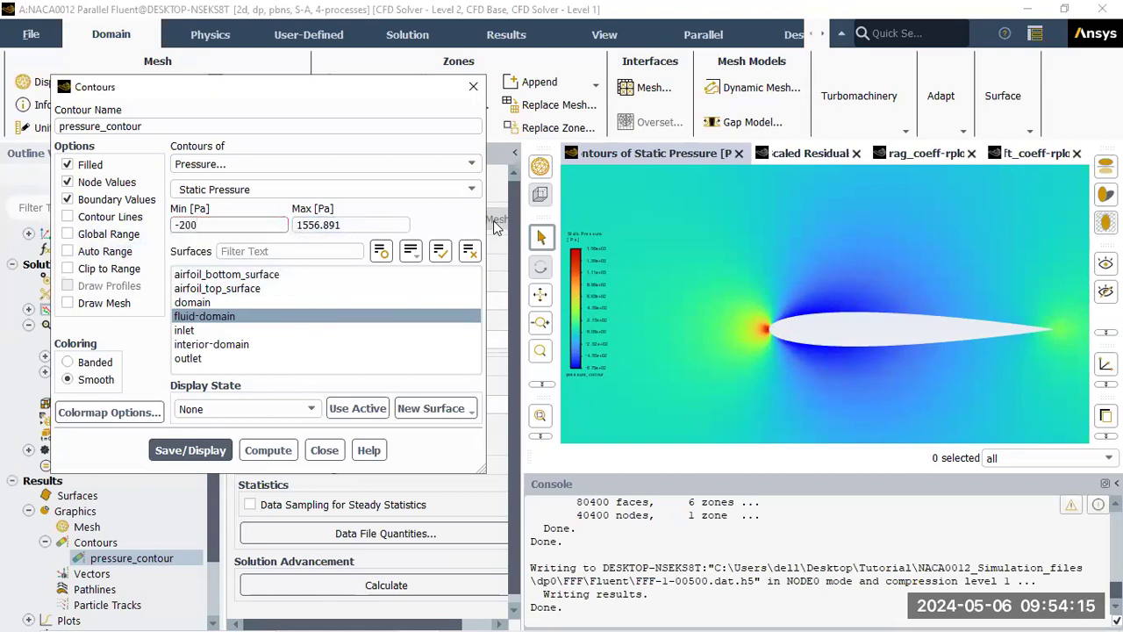
{"action": "triple_click", "coordinate": [355, 224]}
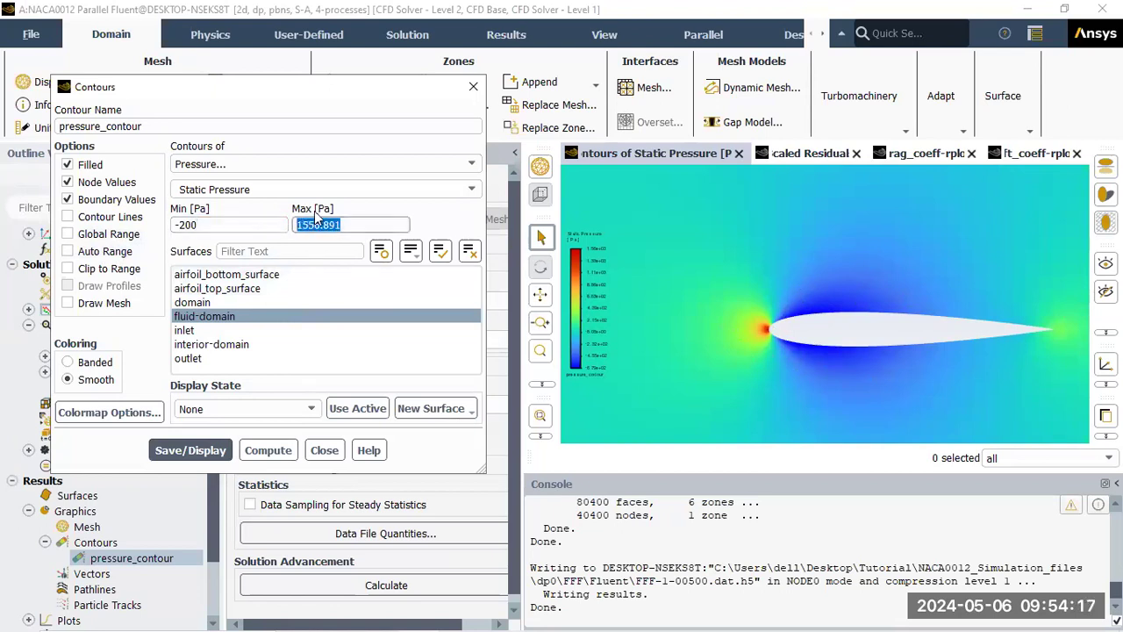
{"action": "type", "text": "200"}
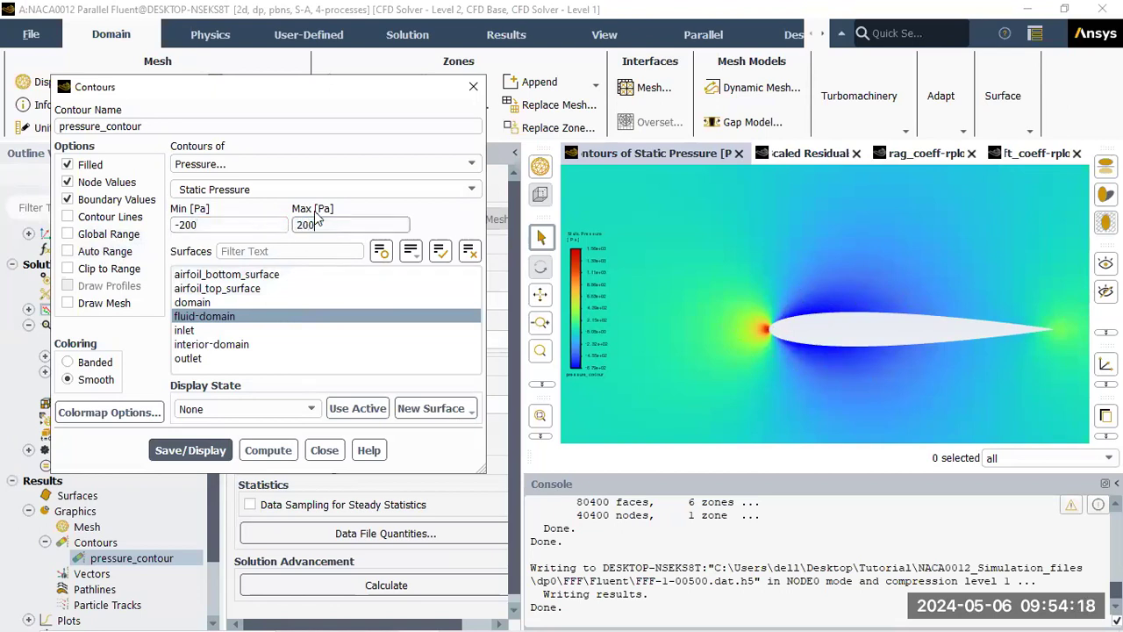
{"action": "left_click", "coordinate": [188, 449]}
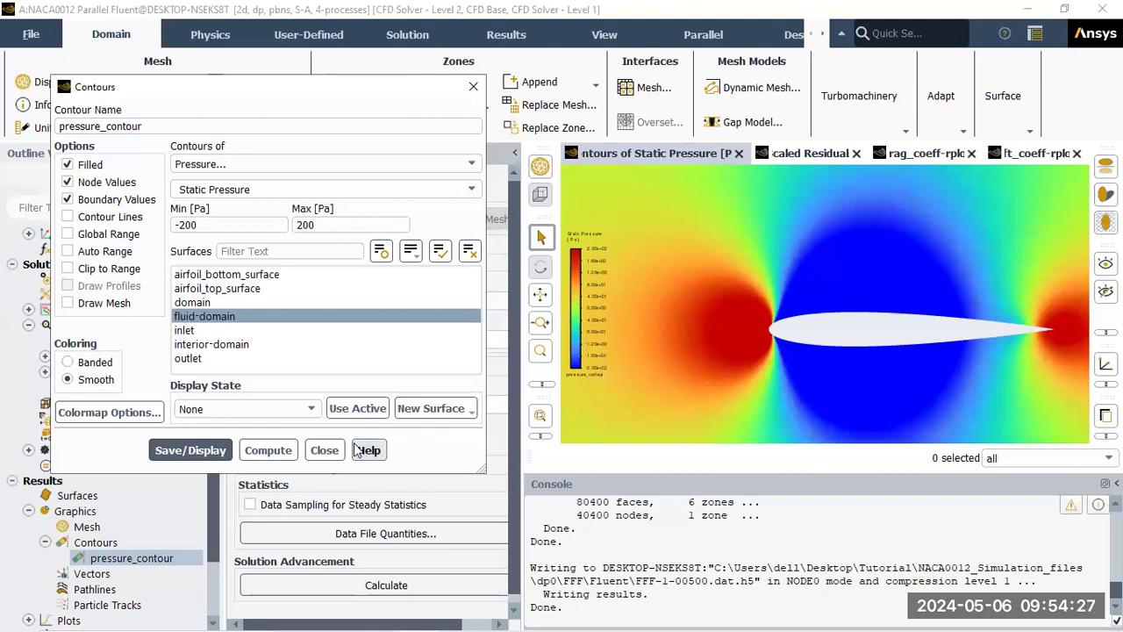
{"action": "left_click", "coordinate": [324, 450]}
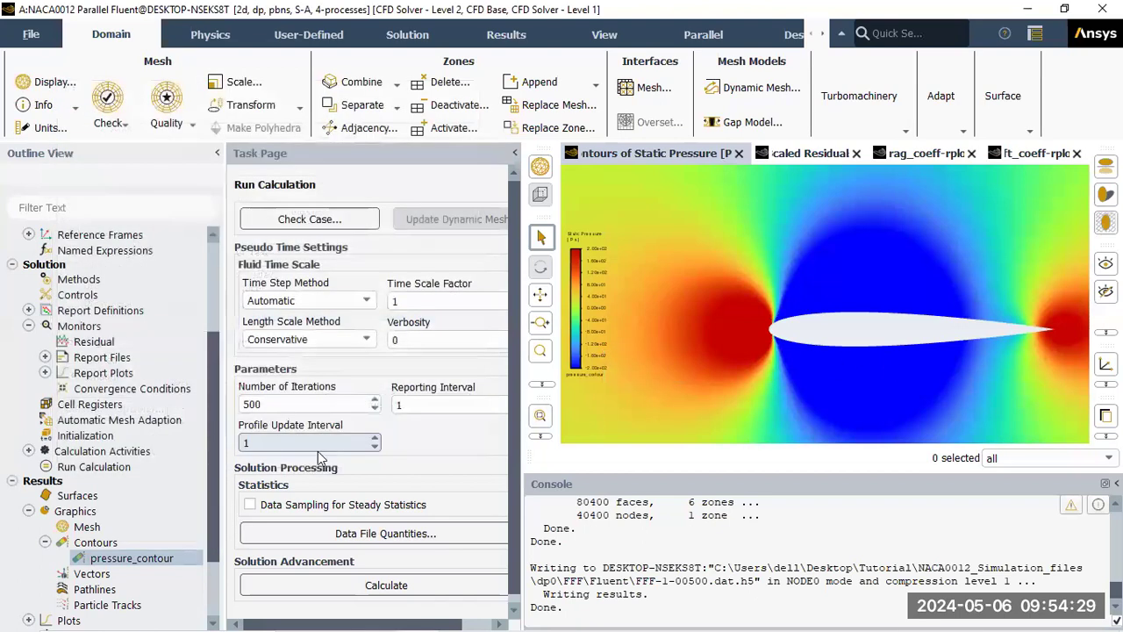
{"action": "double_click", "coordinate": [101, 559]}
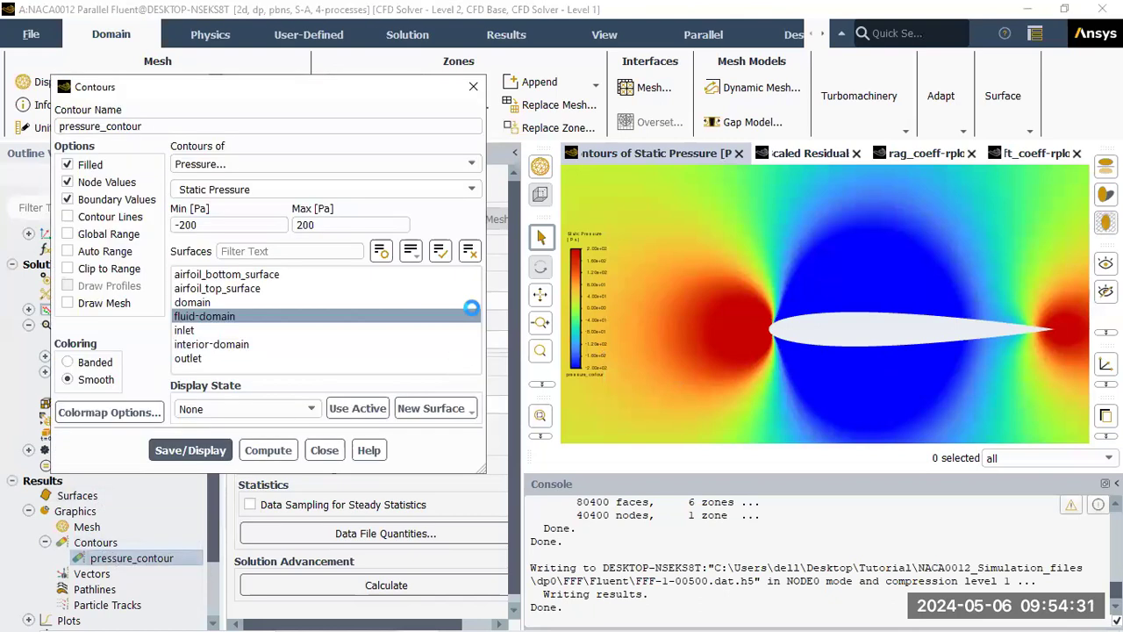
{"action": "left_click", "coordinate": [316, 452]}
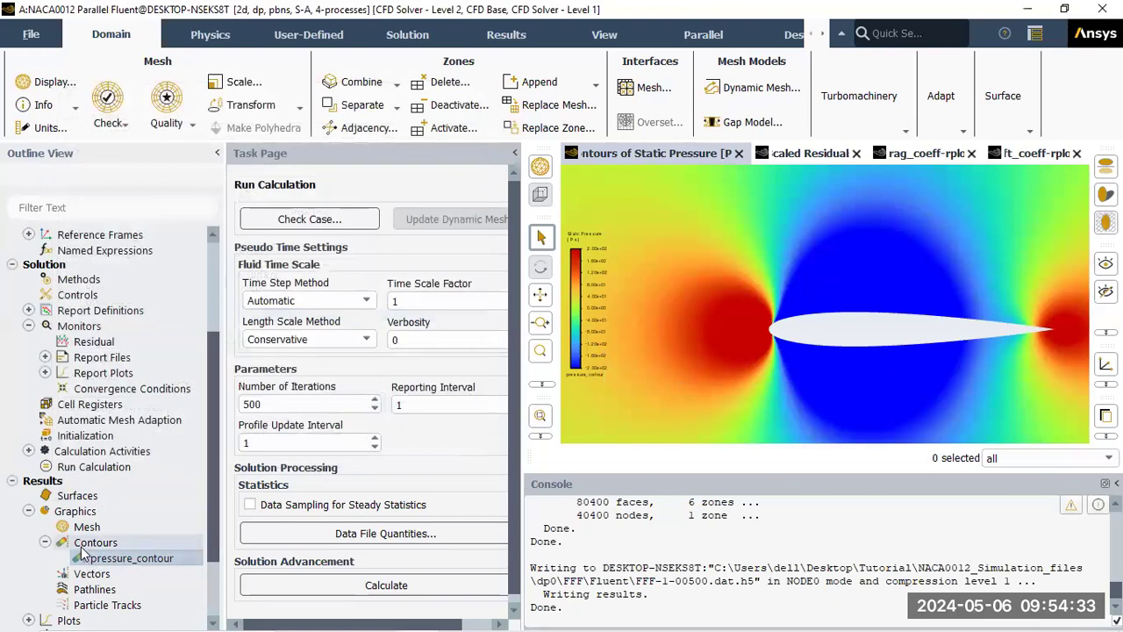
{"action": "left_click", "coordinate": [46, 543]}
Create vel_contour showing velocity magnitude on fluid-domain, with global and auto range turned off
{"action": "double_click", "coordinate": [132, 542]}
{"action": "triple_click", "coordinate": [258, 123]}
{"action": "type", "text": "vel_contour"}
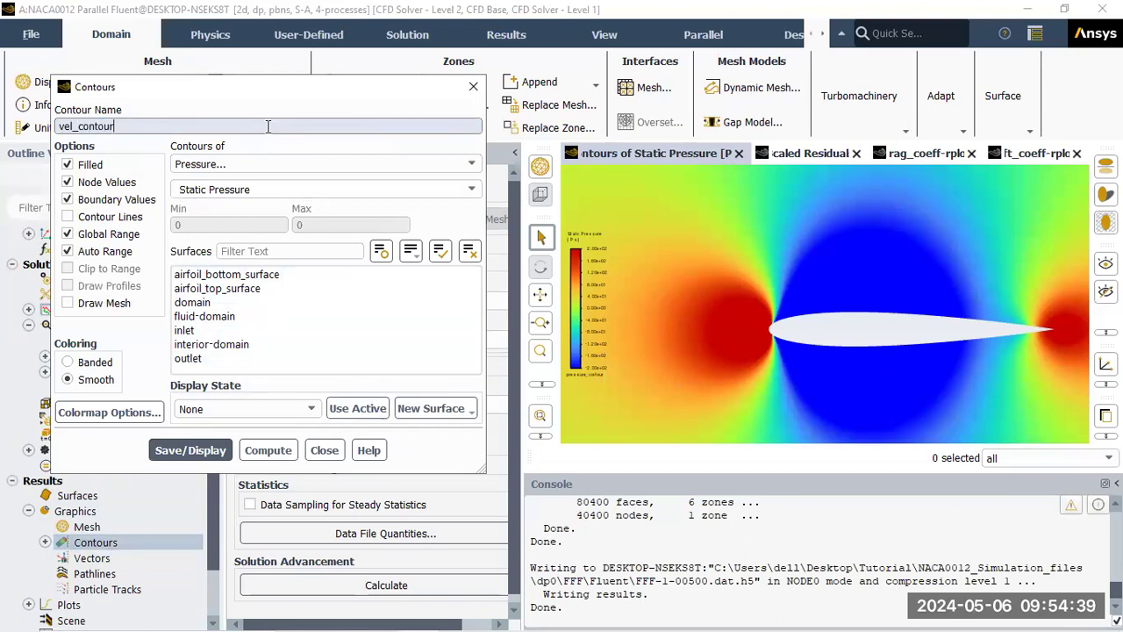
{"action": "left_click", "coordinate": [404, 164]}
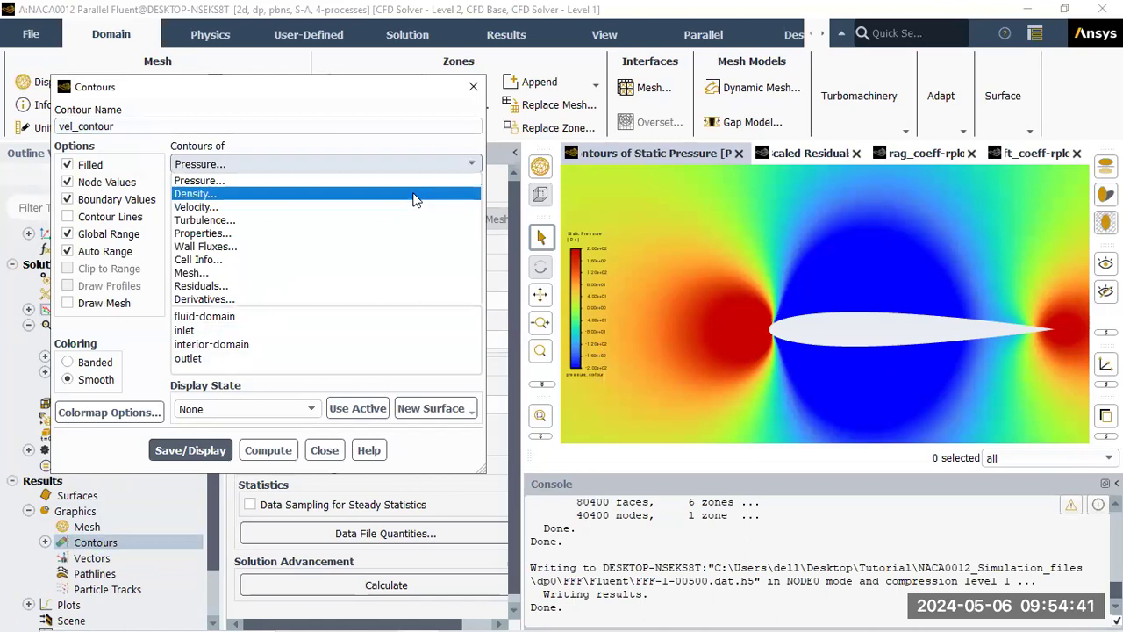
{"action": "left_click", "coordinate": [412, 207]}
{"action": "left_click", "coordinate": [218, 317]}
{"action": "left_click", "coordinate": [103, 235]}
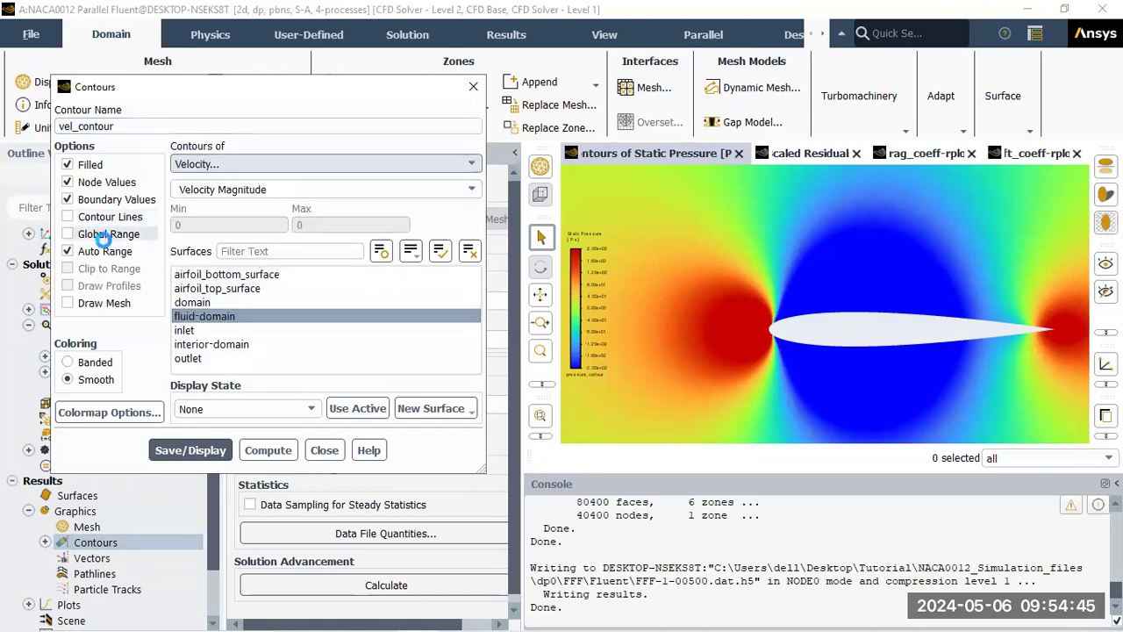
{"action": "left_click", "coordinate": [104, 251]}
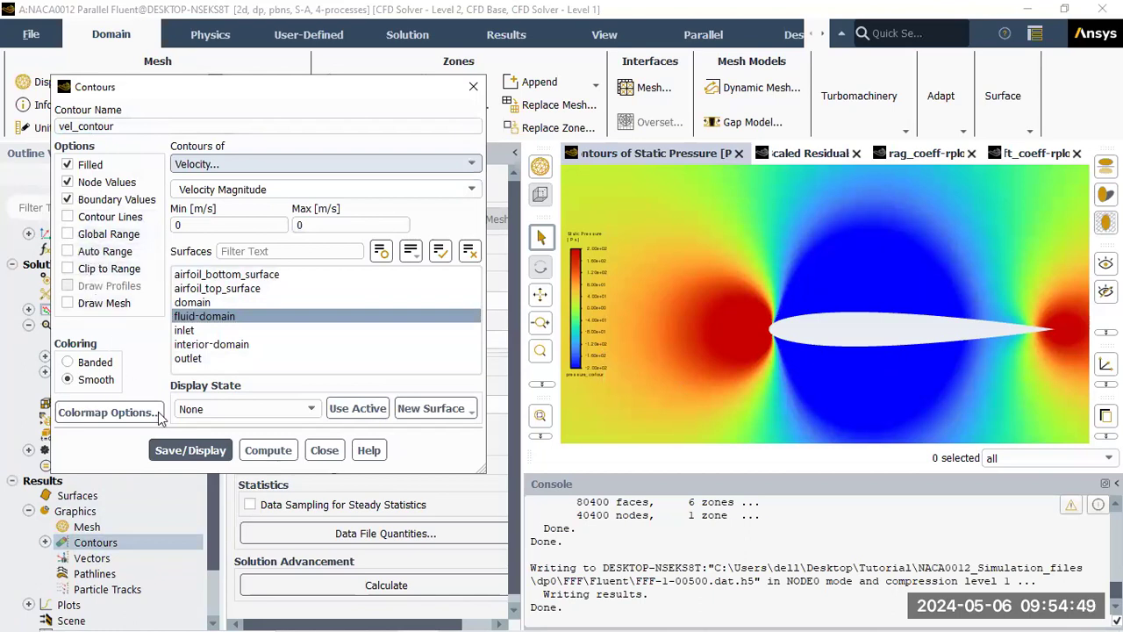
{"action": "left_click", "coordinate": [268, 451]}
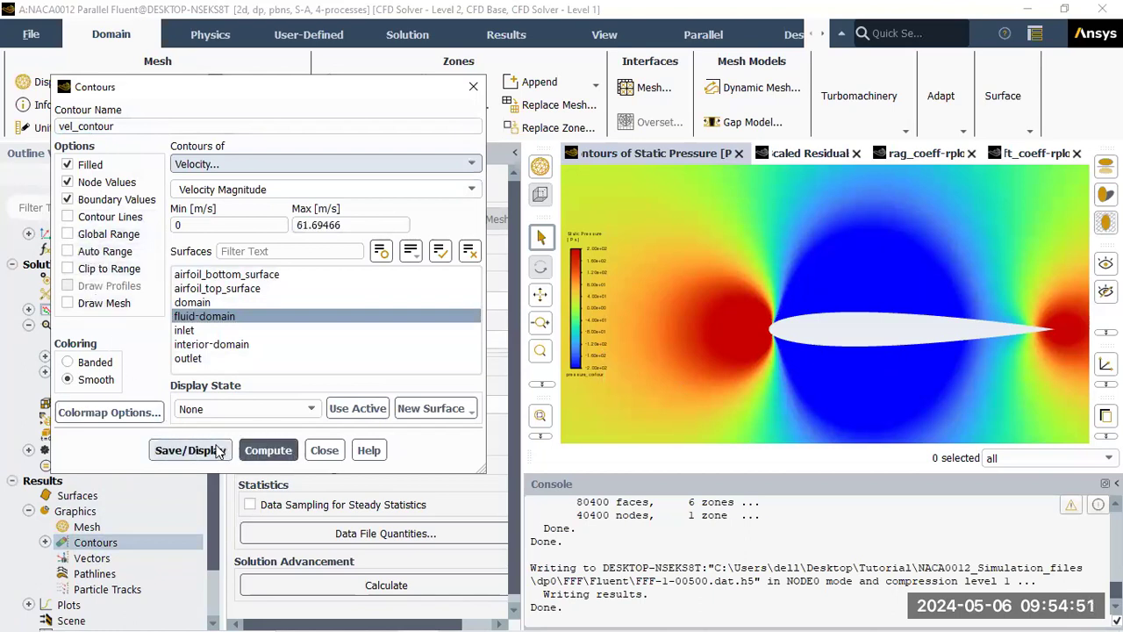
{"action": "left_click", "coordinate": [217, 450]}
Set the velocity scale maximum to 50 m/s, trying a -10 m/s minimum
{"action": "double_click", "coordinate": [331, 225]}
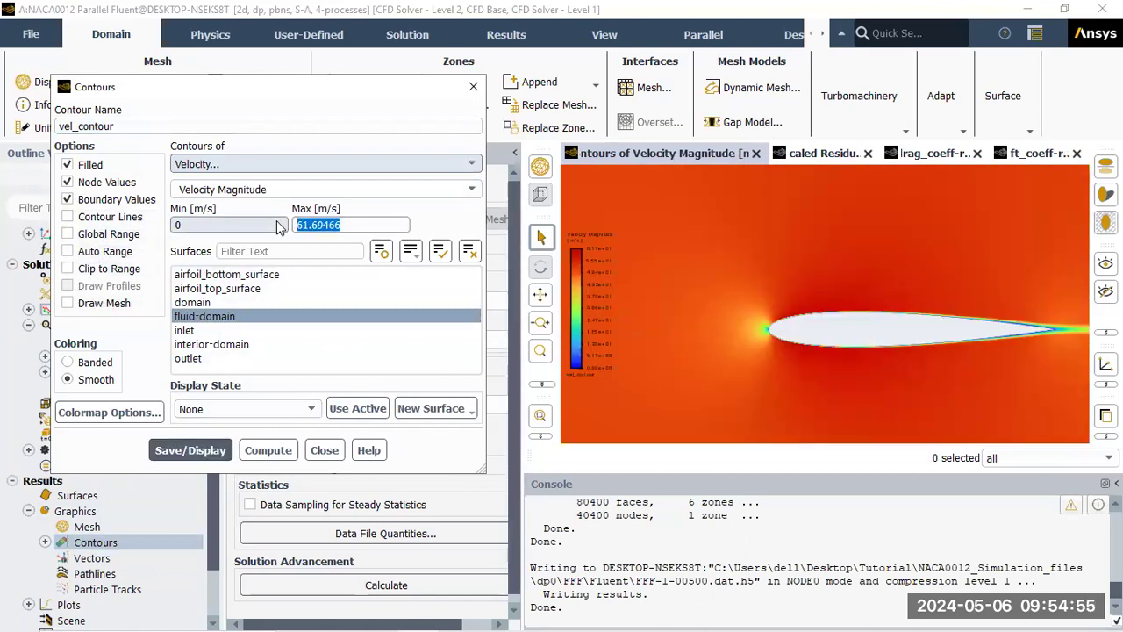
{"action": "type", "text": "50"}
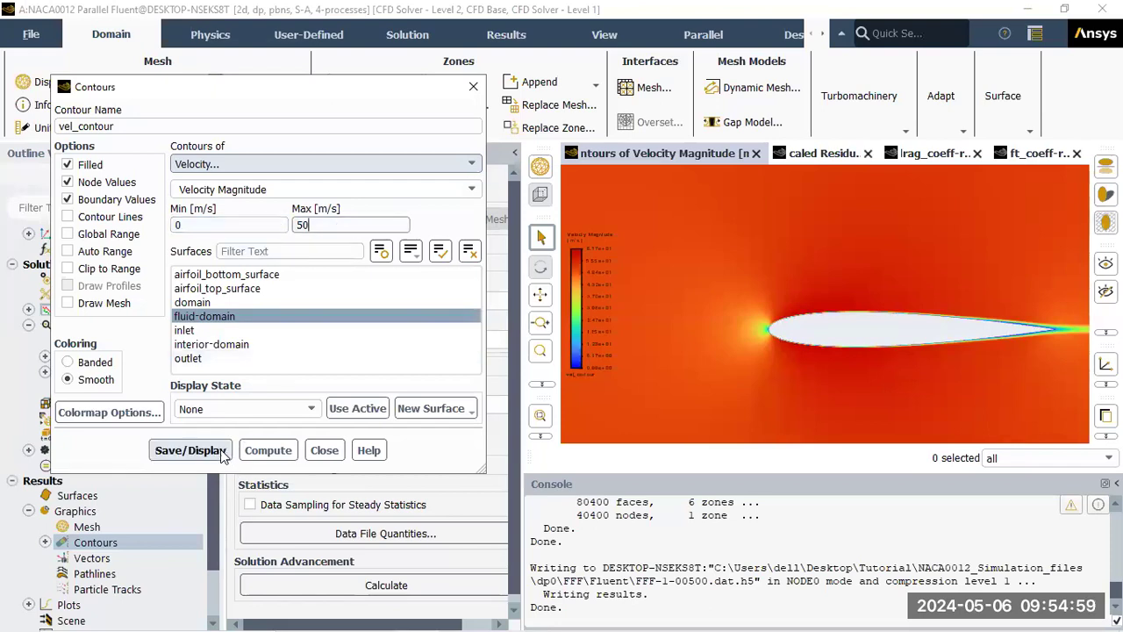
{"action": "left_click", "coordinate": [191, 450]}
{"action": "left_click", "coordinate": [184, 227]}
{"action": "type", "text": "-10"}
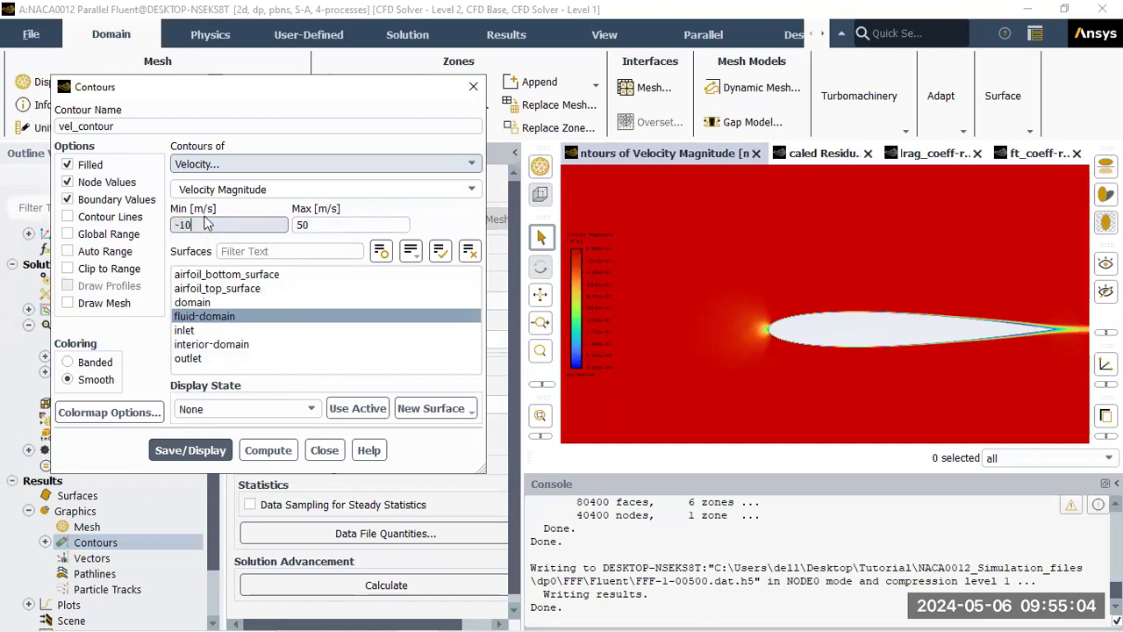
{"action": "left_click", "coordinate": [194, 451]}
Raise the minimum velocity to 10, 20, then 30 m/s, redrawing after each
{"action": "left_click_drag", "start_coordinate": [221, 226], "coordinate": [153, 219]}
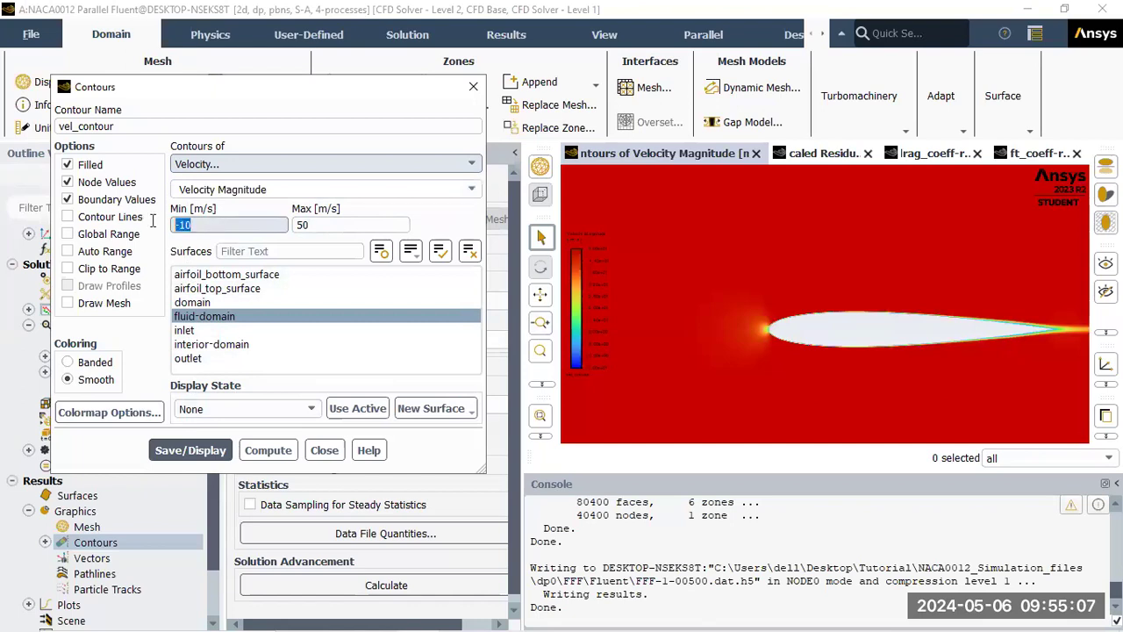
{"action": "type", "text": "10"}
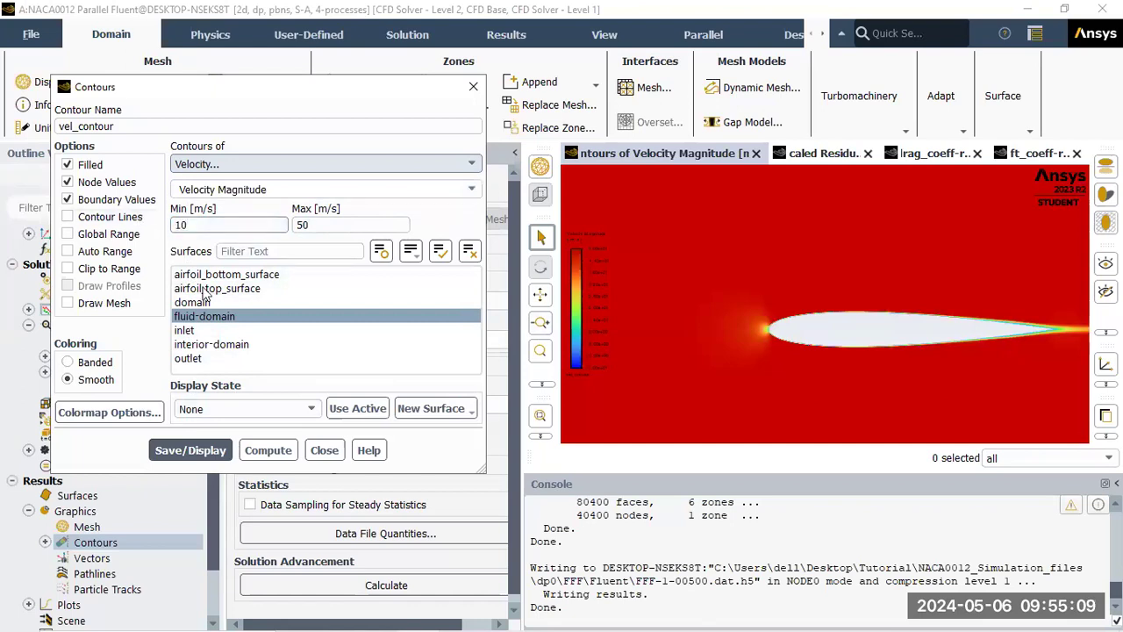
{"action": "left_click", "coordinate": [194, 450]}
{"action": "left_click_drag", "start_coordinate": [200, 225], "coordinate": [146, 226]}
{"action": "type", "text": "20"}
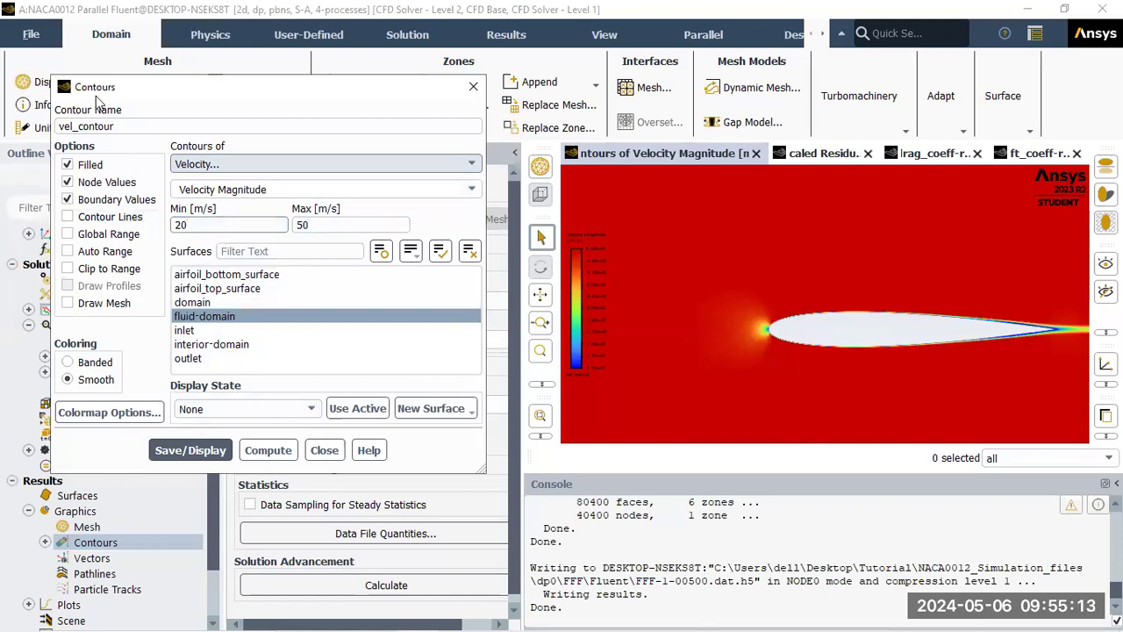
{"action": "left_click", "coordinate": [190, 450]}
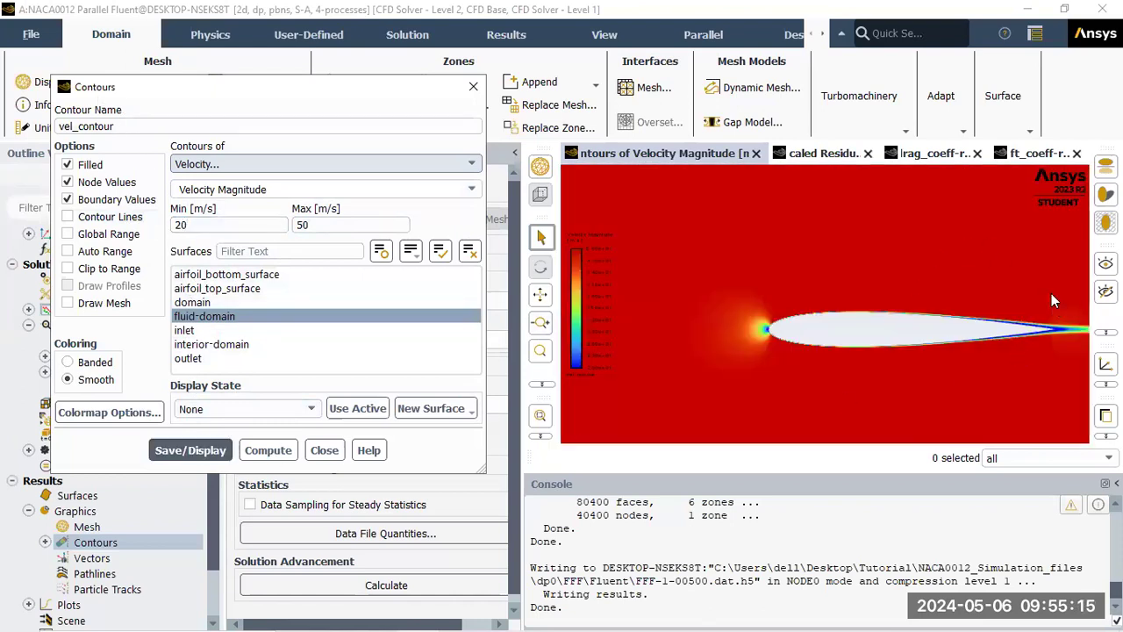
{"action": "left_click_drag", "start_coordinate": [229, 226], "coordinate": [144, 226]}
{"action": "type", "text": "30"}
{"action": "left_click", "coordinate": [217, 450]}
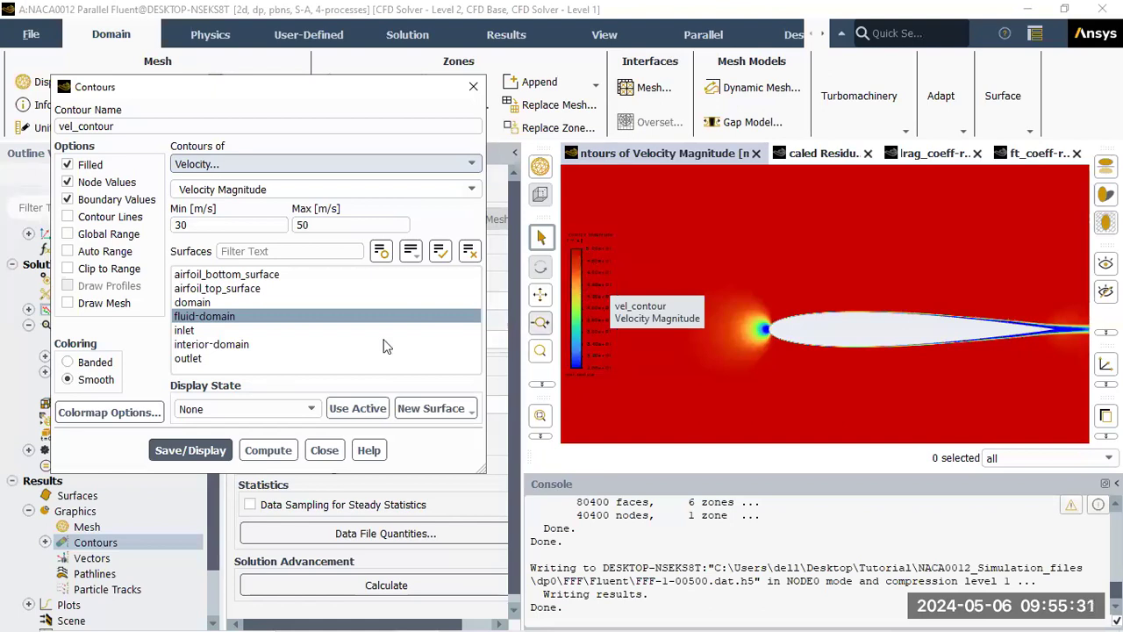
Try float number format and title options in Colormap Options, closing without applying
{"action": "left_click", "coordinate": [104, 415]}
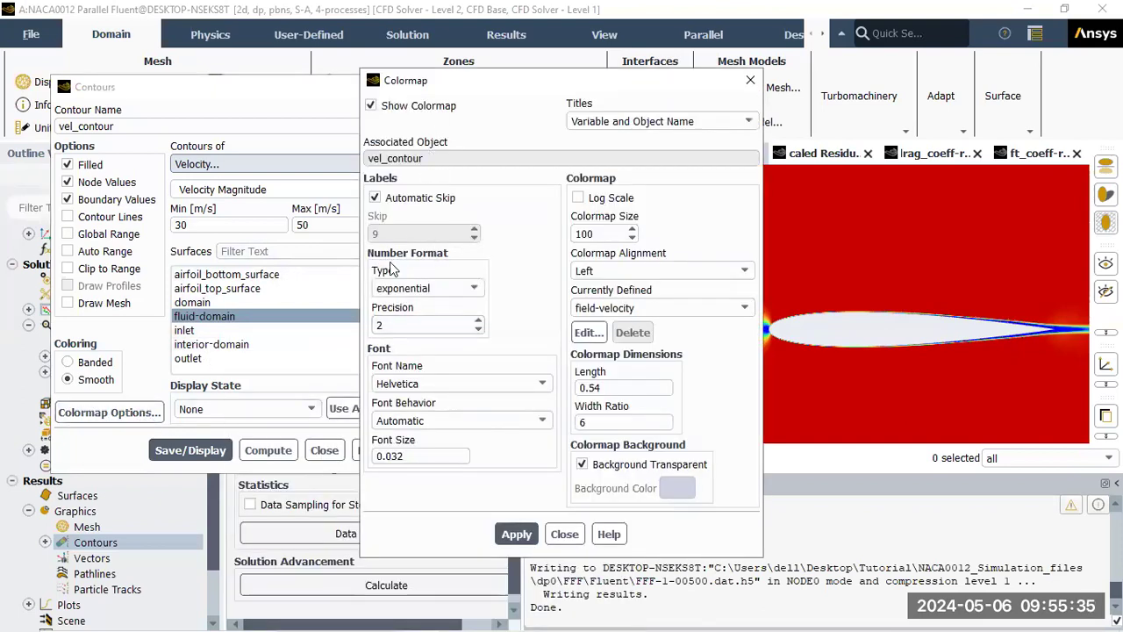
{"action": "left_click", "coordinate": [444, 288]}
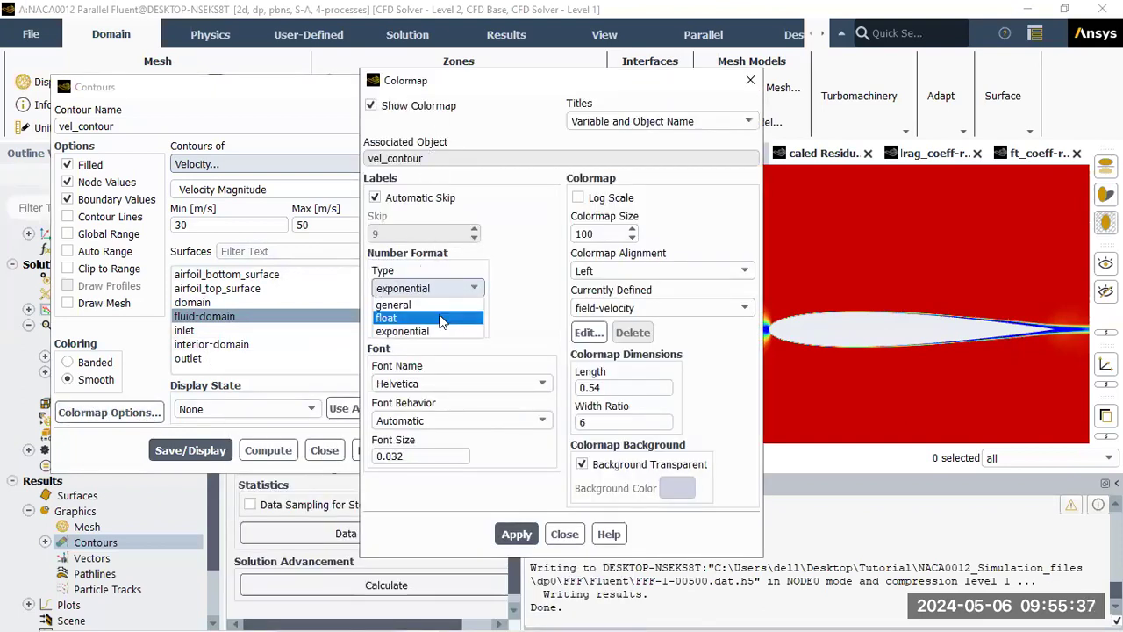
{"action": "left_click", "coordinate": [444, 320]}
{"action": "left_click", "coordinate": [595, 387]}
{"action": "left_click_drag", "start_coordinate": [595, 386], "coordinate": [564, 387]}
{"action": "left_click_drag", "start_coordinate": [589, 422], "coordinate": [576, 423]}
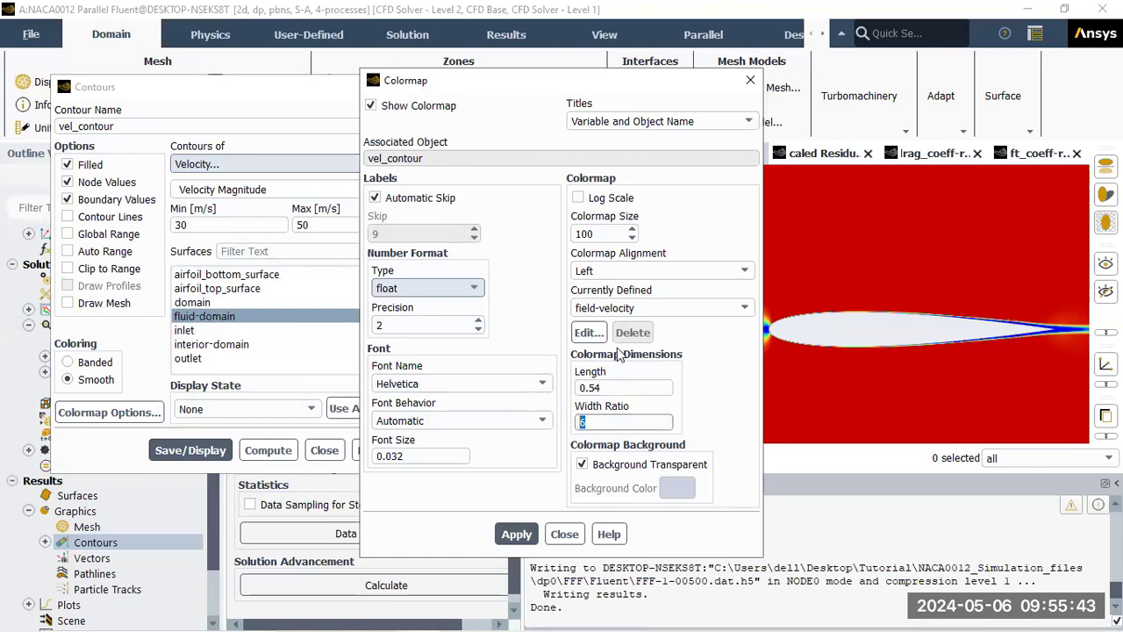
{"action": "left_click", "coordinate": [624, 126]}
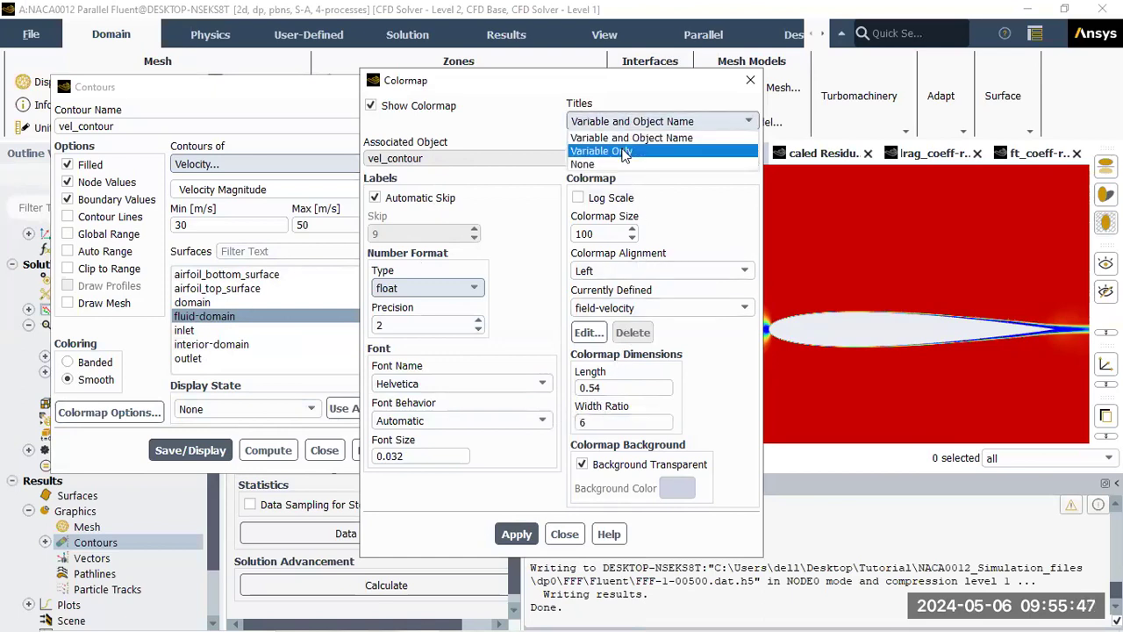
{"action": "left_click", "coordinate": [630, 138]}
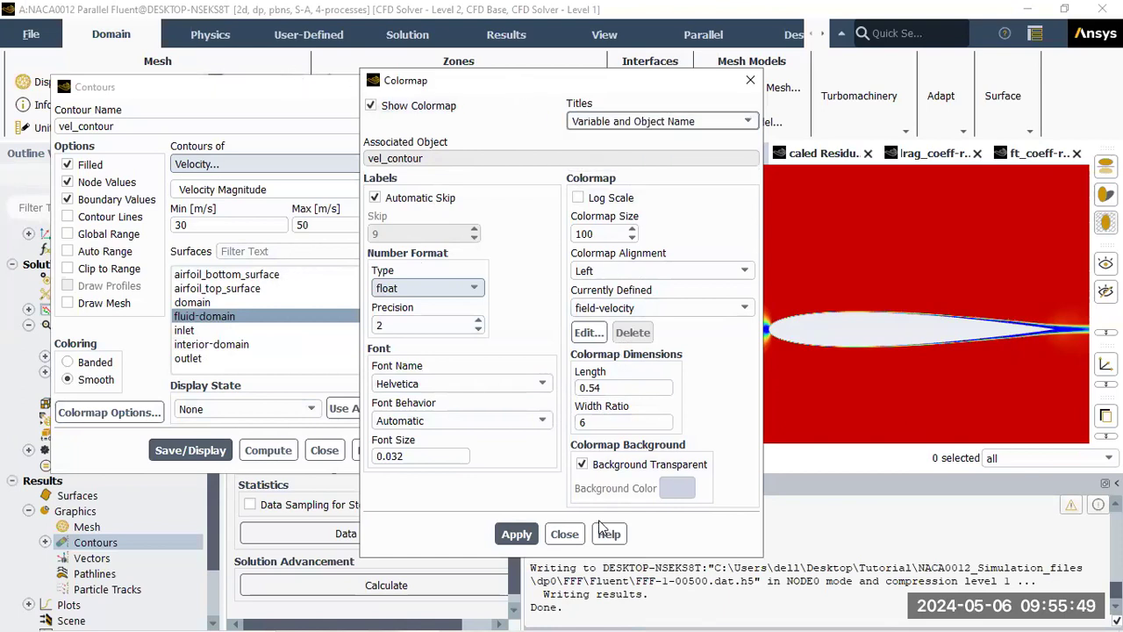
{"action": "left_click", "coordinate": [564, 534]}
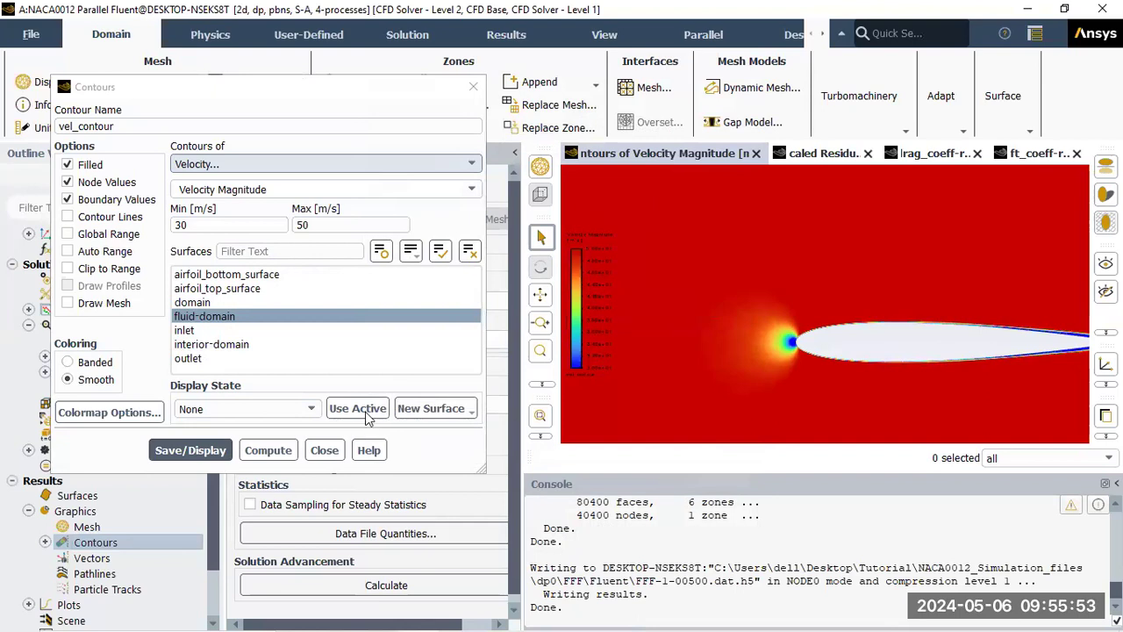
Keep the legend title unchanged, redraw the velocity contour and close the Contours dialog
{"action": "left_click", "coordinate": [157, 412]}
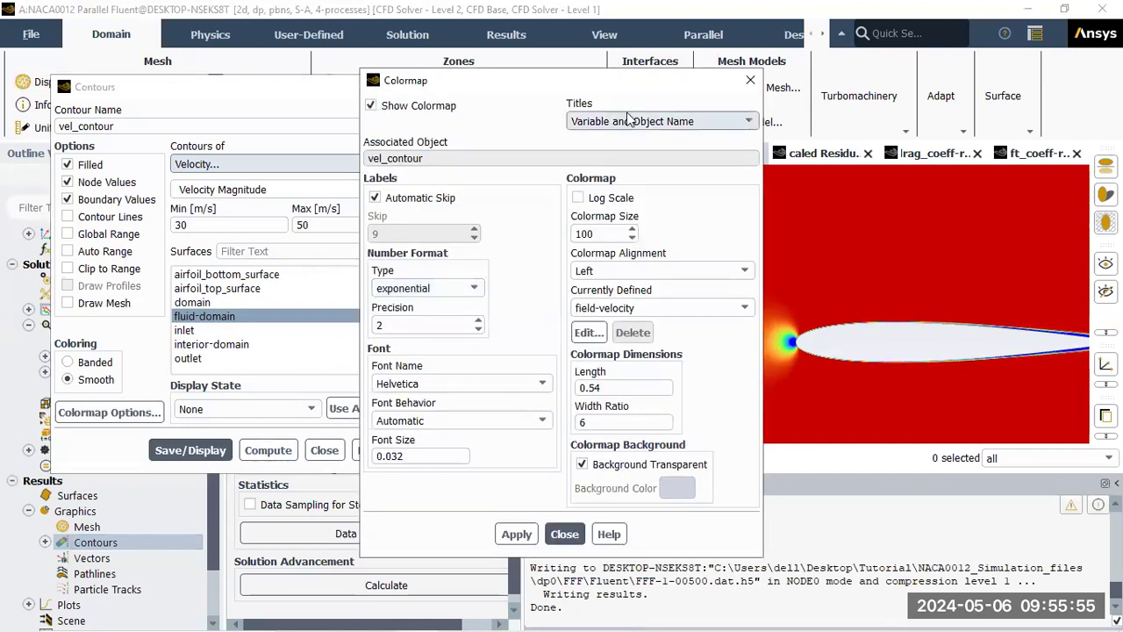
{"action": "left_click", "coordinate": [629, 121]}
{"action": "left_click", "coordinate": [580, 209]}
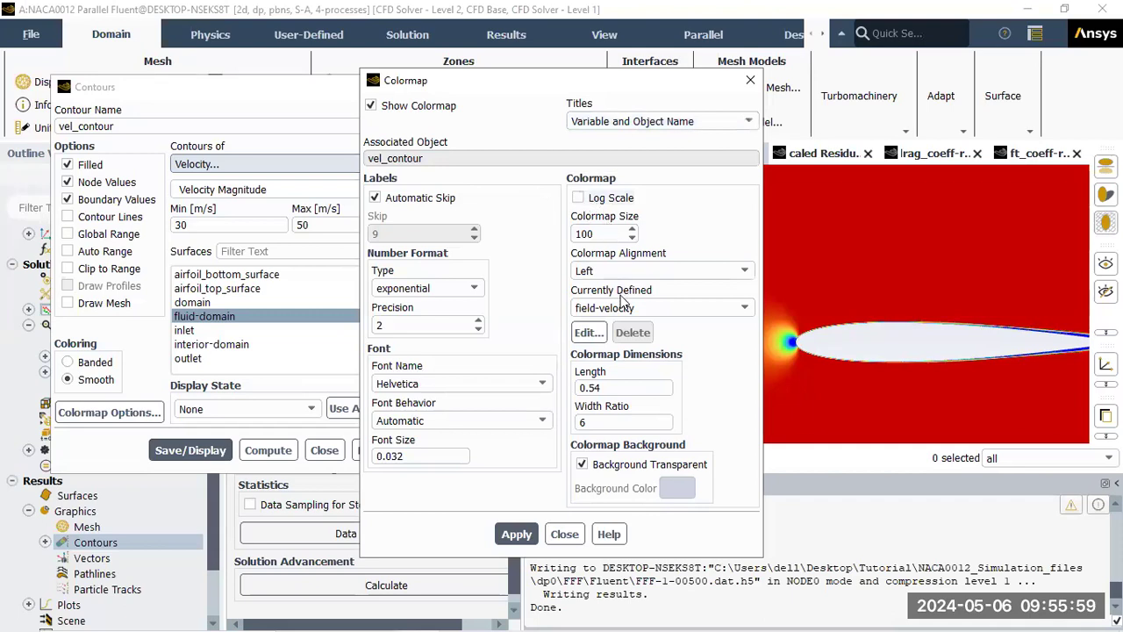
{"action": "left_click", "coordinate": [566, 537]}
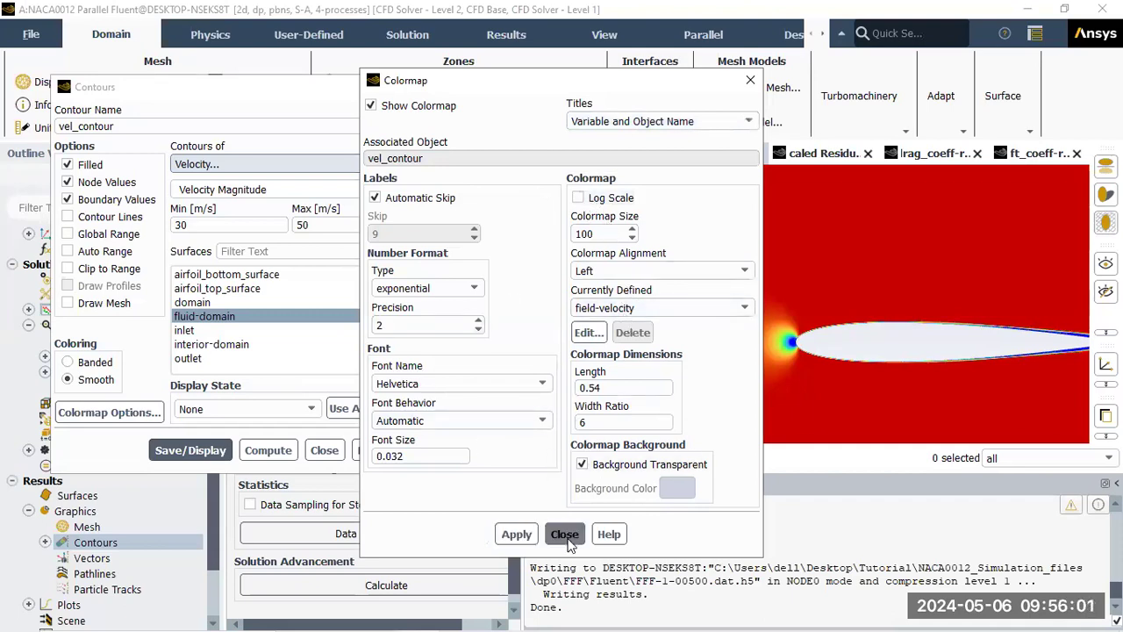
{"action": "left_click", "coordinate": [227, 453]}
{"action": "left_click", "coordinate": [318, 456]}
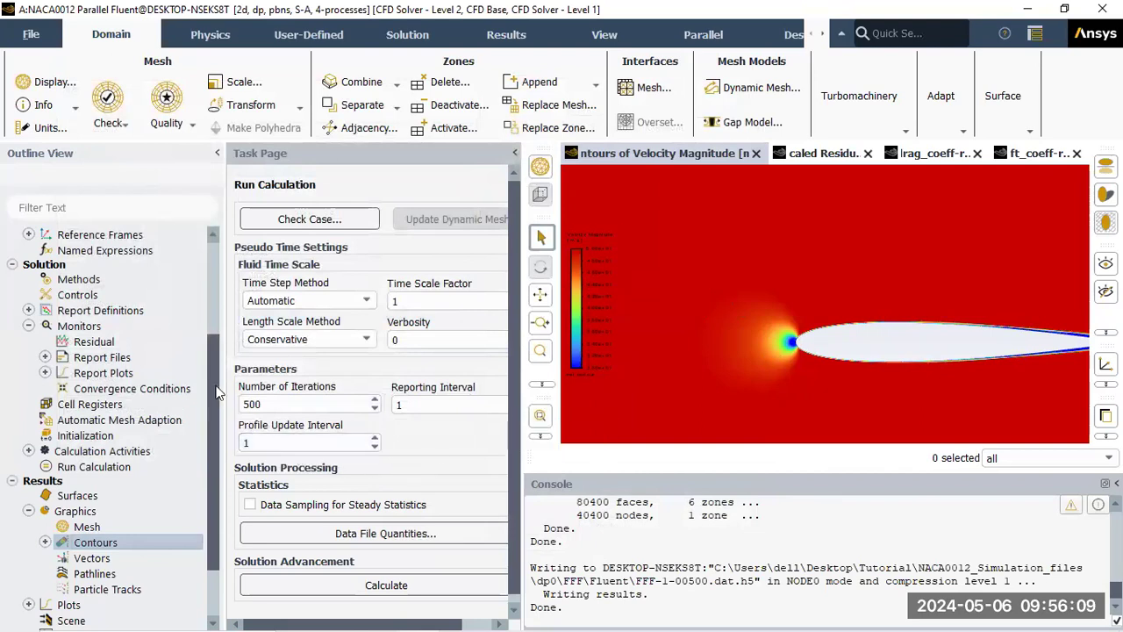
Set up XY plot cp_vs_xc with Pressure Coefficient on the y-axis along airfoil_top_surface
{"action": "scroll", "coordinate": [210, 403], "scroll_direction": "down", "scroll_amount": 1}
{"action": "scroll", "coordinate": [210, 403], "scroll_direction": "down", "scroll_amount": 4}
{"action": "left_click", "coordinate": [29, 529]}
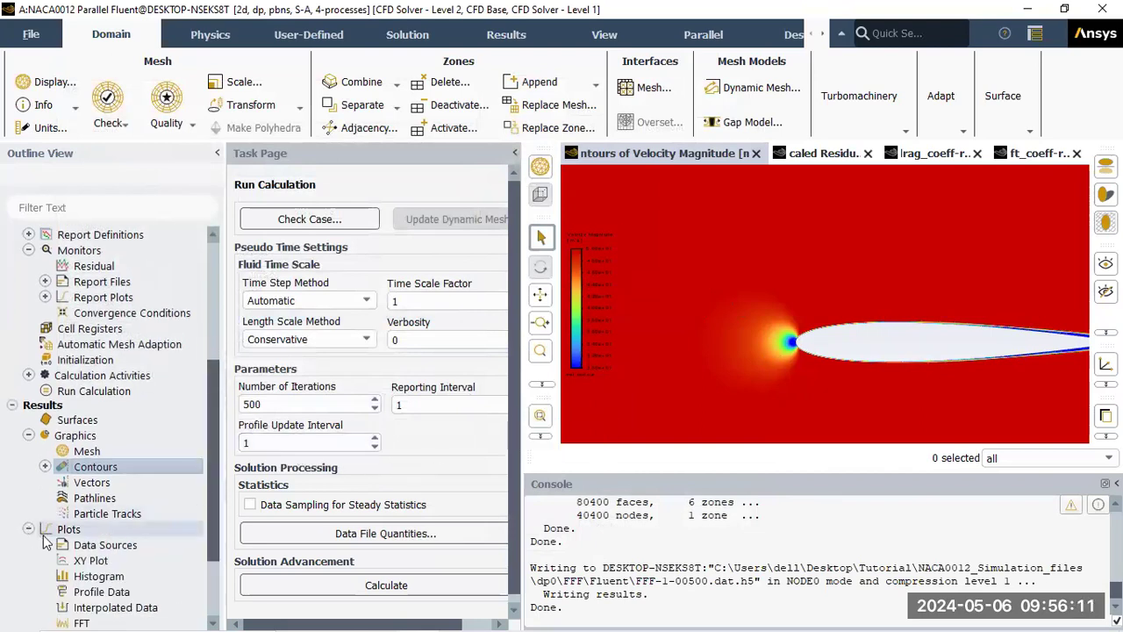
{"action": "double_click", "coordinate": [91, 561]}
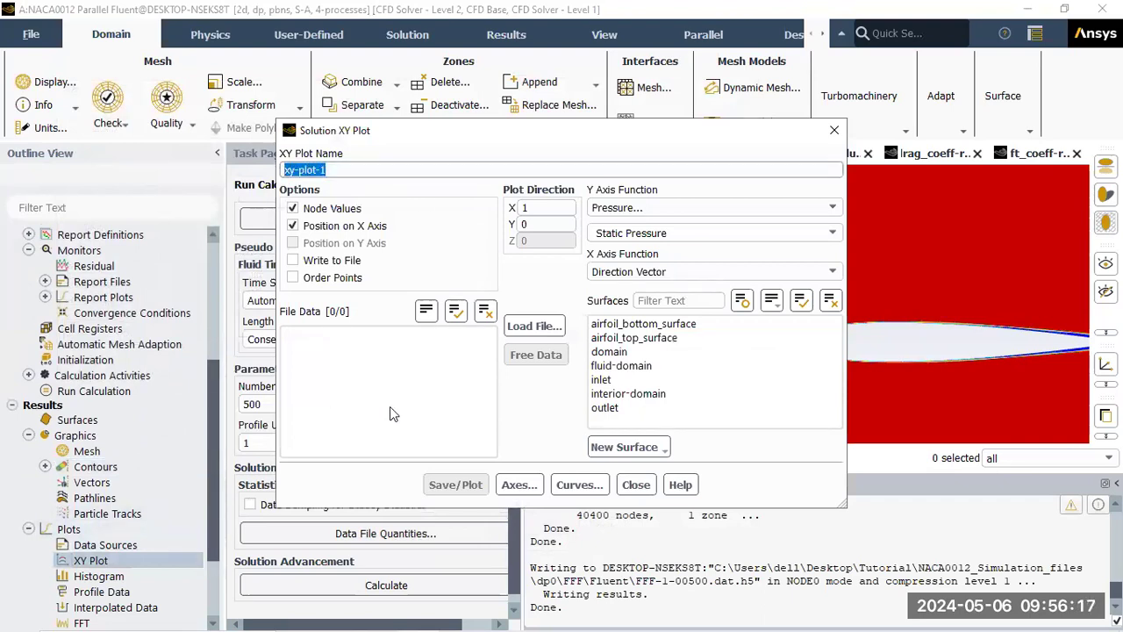
{"action": "type", "text": "s_xc"}
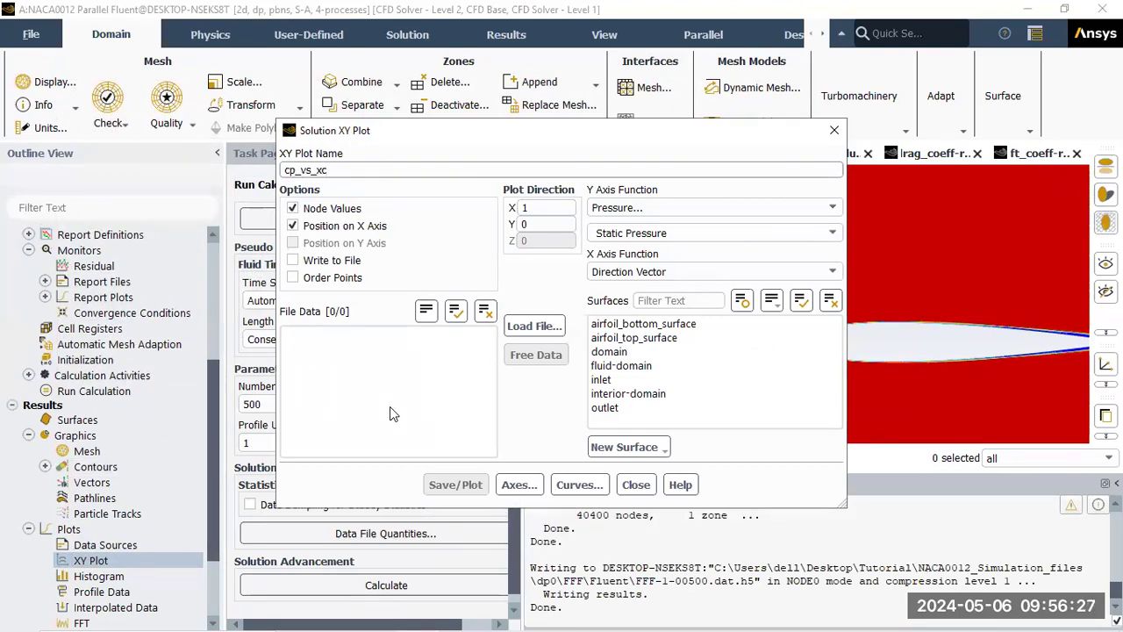
{"action": "left_click", "coordinate": [691, 209]}
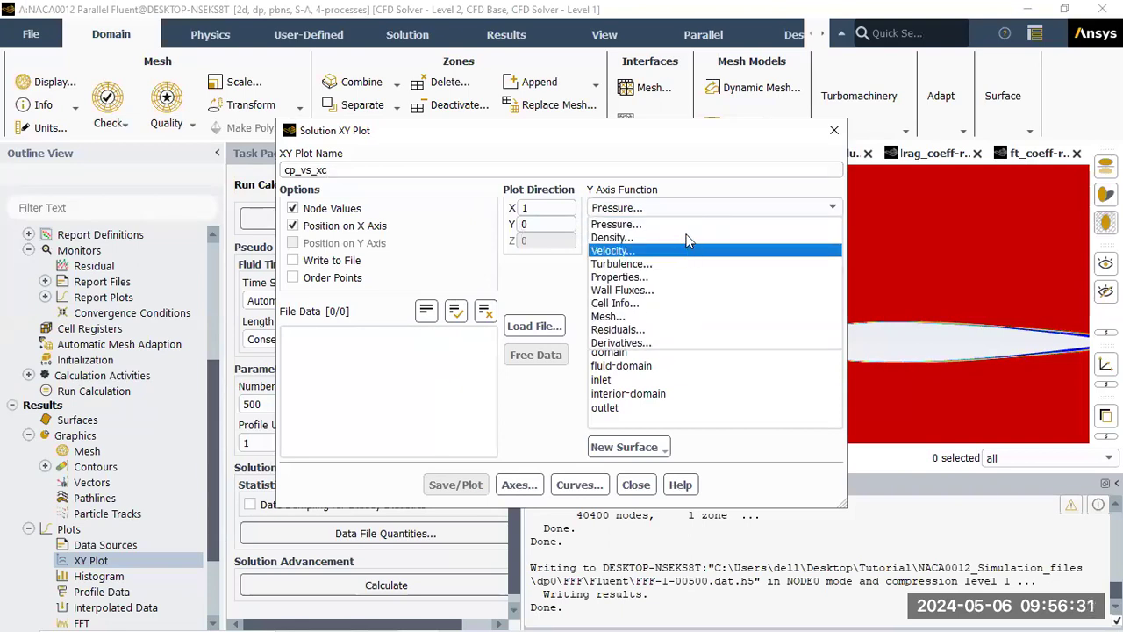
{"action": "left_click", "coordinate": [689, 225]}
{"action": "left_click", "coordinate": [703, 233]}
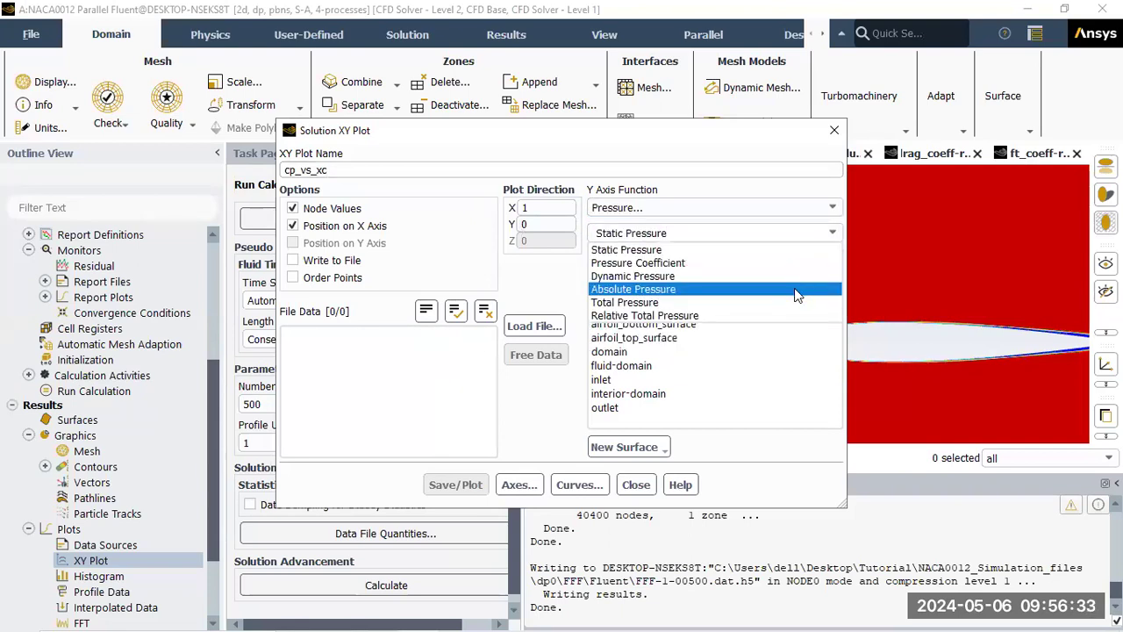
{"action": "left_click", "coordinate": [758, 264]}
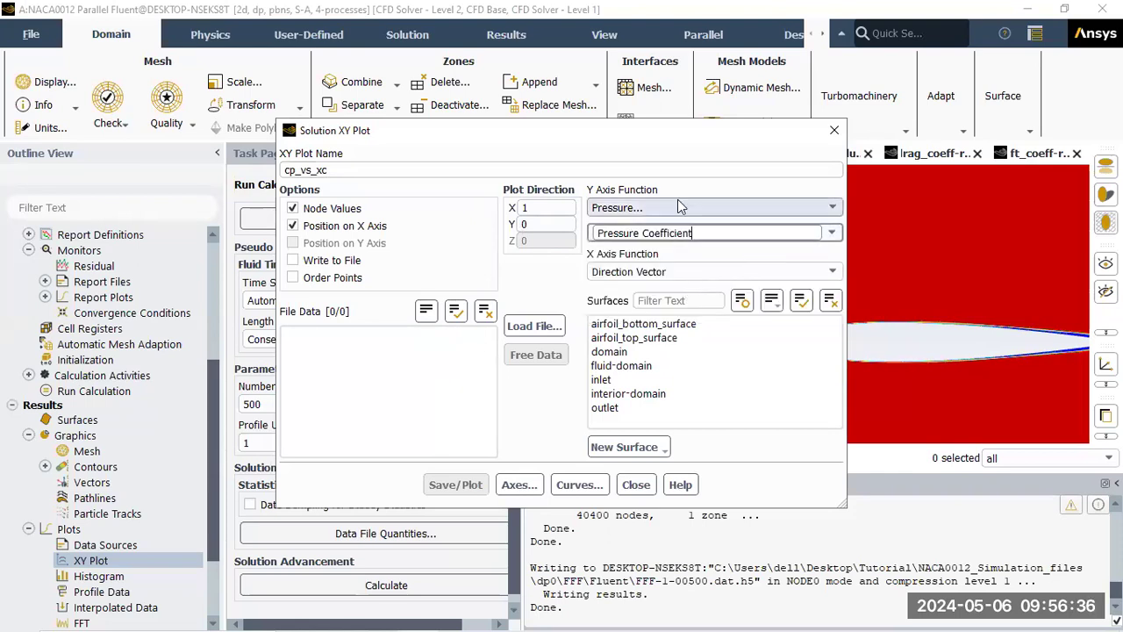
{"action": "left_click", "coordinate": [649, 339]}
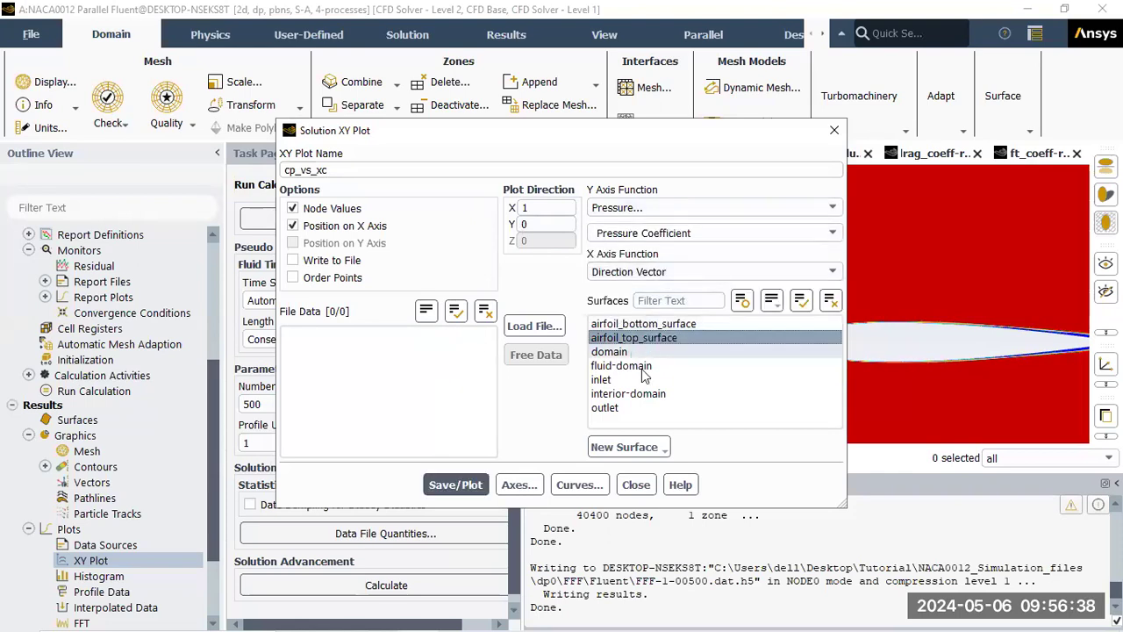
Check the plot direction values and draw the Cp curve, moving the dialog aside
{"action": "double_click", "coordinate": [546, 215]}
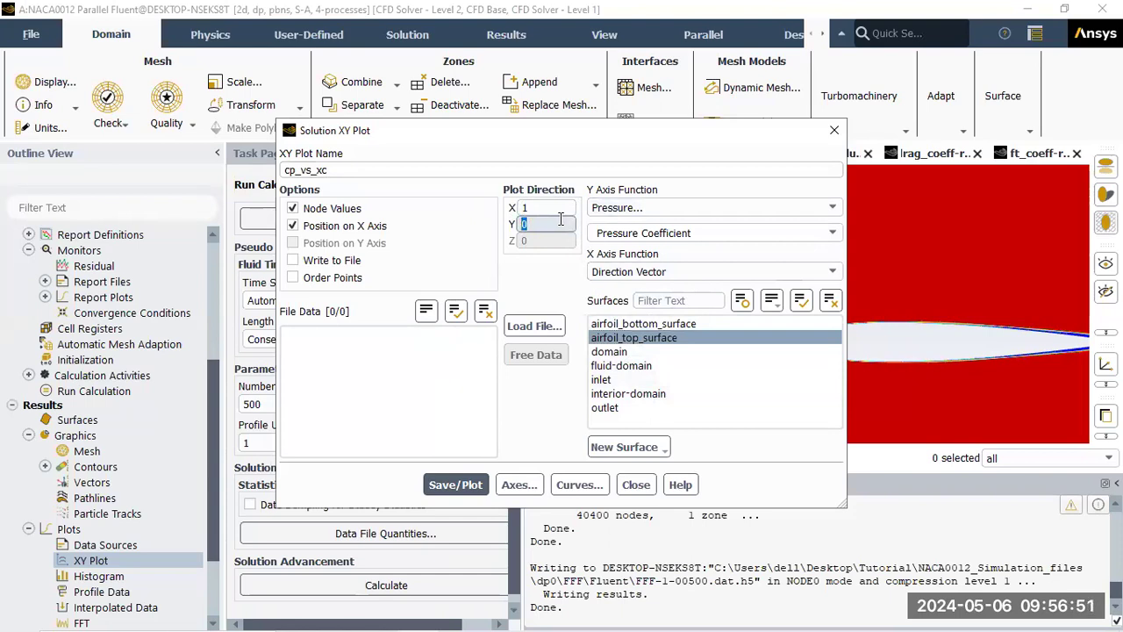
{"action": "left_click_drag", "start_coordinate": [531, 207], "coordinate": [506, 201]}
{"action": "key", "text": "Tab"}
{"action": "left_click", "coordinate": [456, 486]}
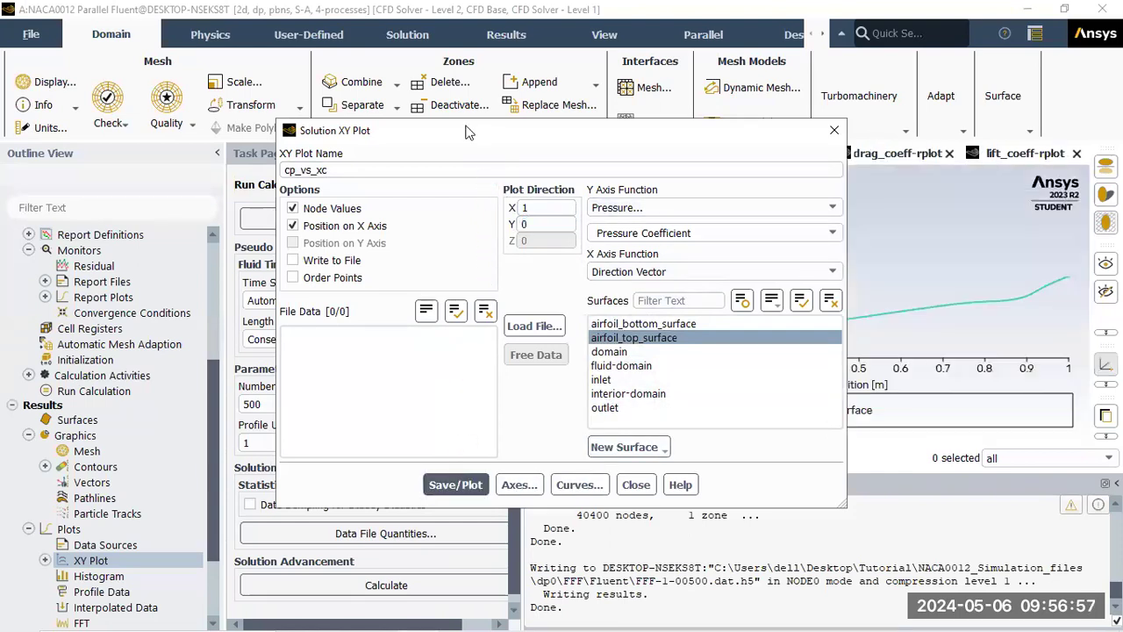
{"action": "left_click_drag", "start_coordinate": [470, 132], "coordinate": [204, 91]}
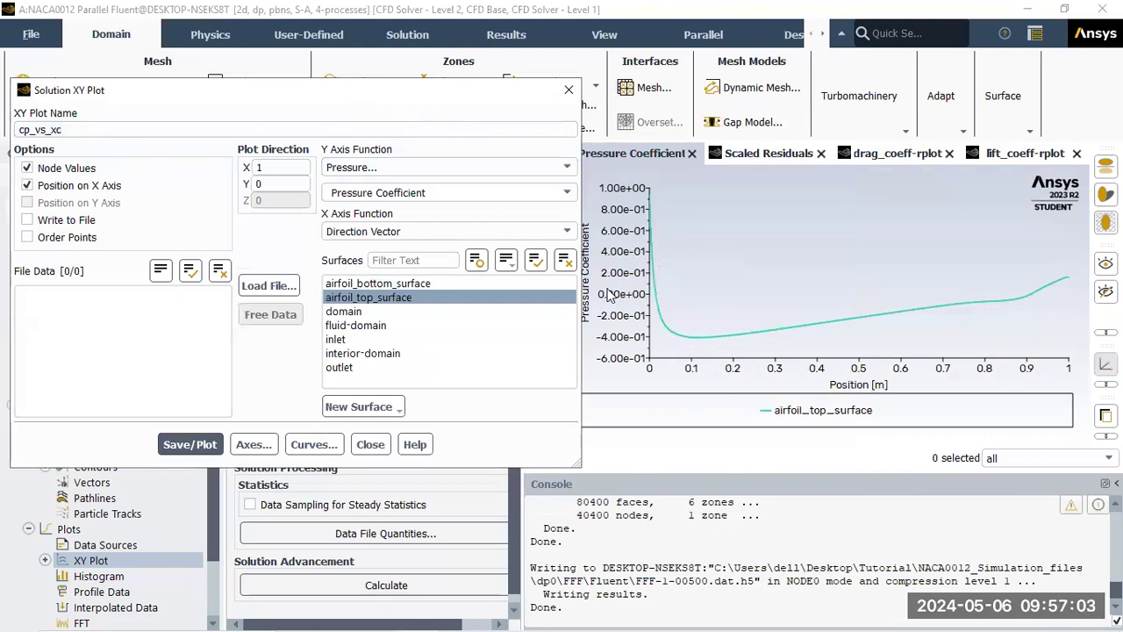
{"action": "left_click_drag", "start_coordinate": [497, 101], "coordinate": [469, 105]}
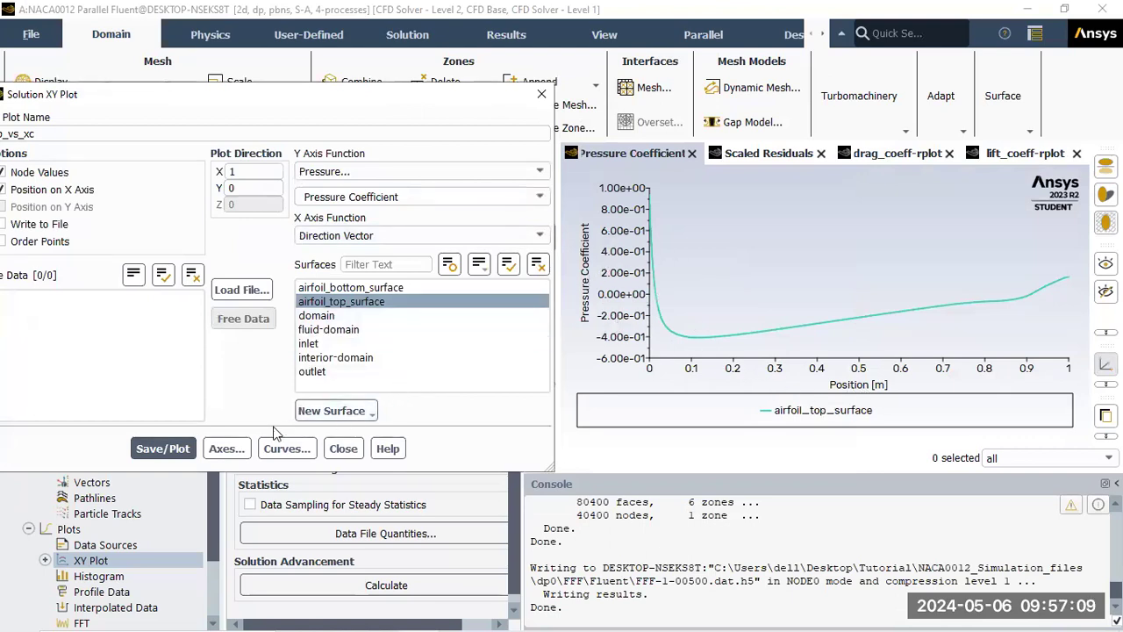
Title the x-axis Cross-Section with float labels and turn off its automatic range
{"action": "left_click", "coordinate": [251, 449]}
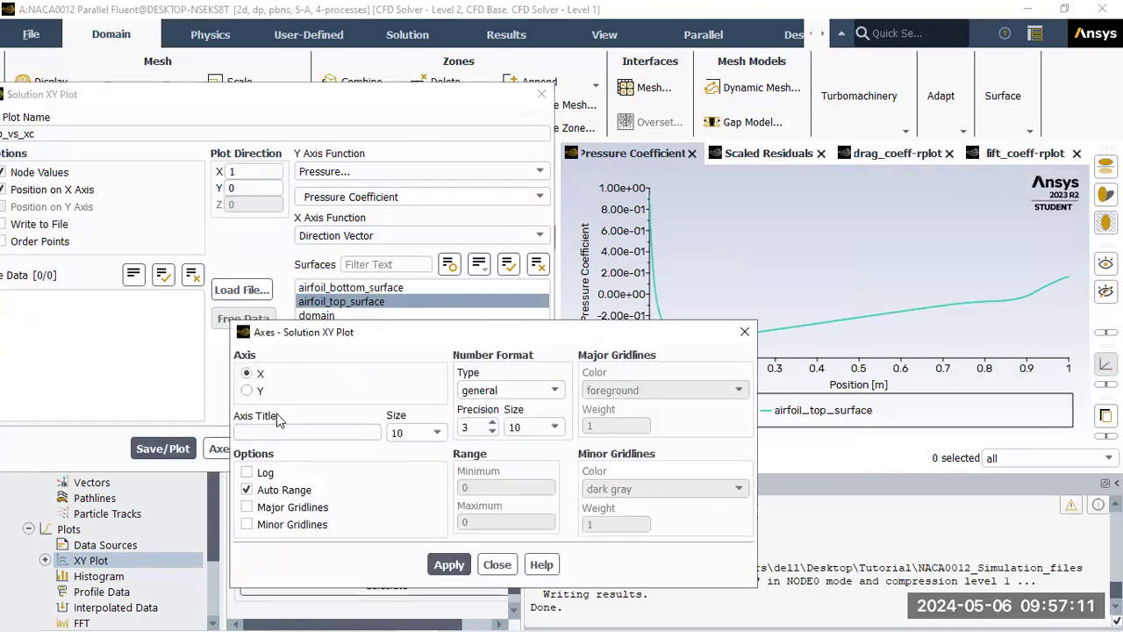
{"action": "left_click", "coordinate": [288, 432]}
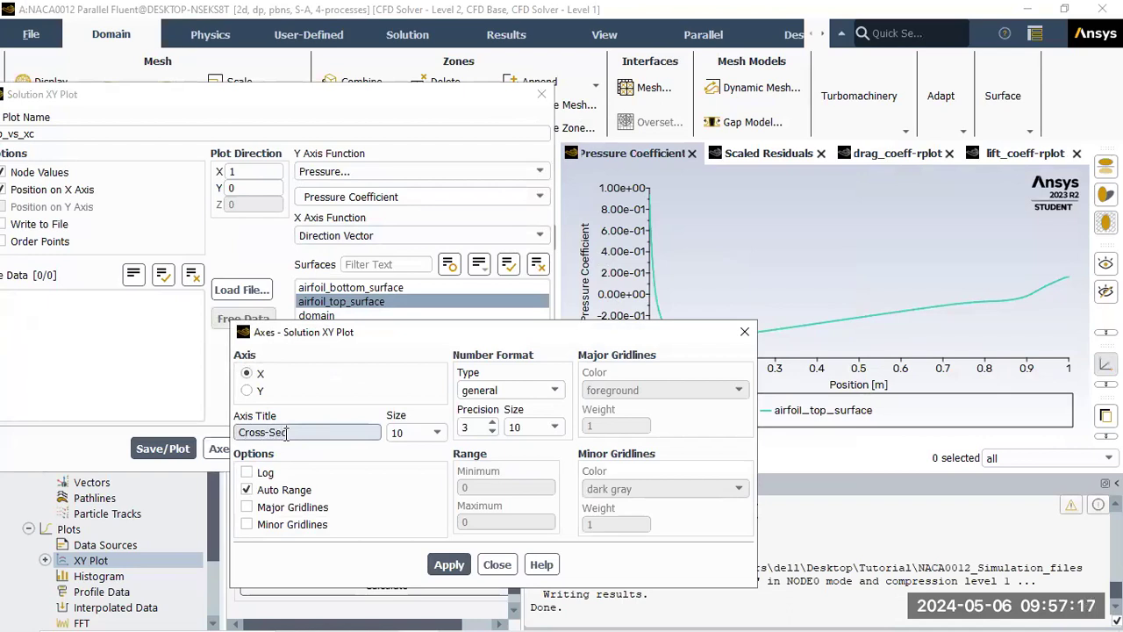
{"action": "left_click", "coordinate": [492, 391]}
{"action": "left_click", "coordinate": [494, 421]}
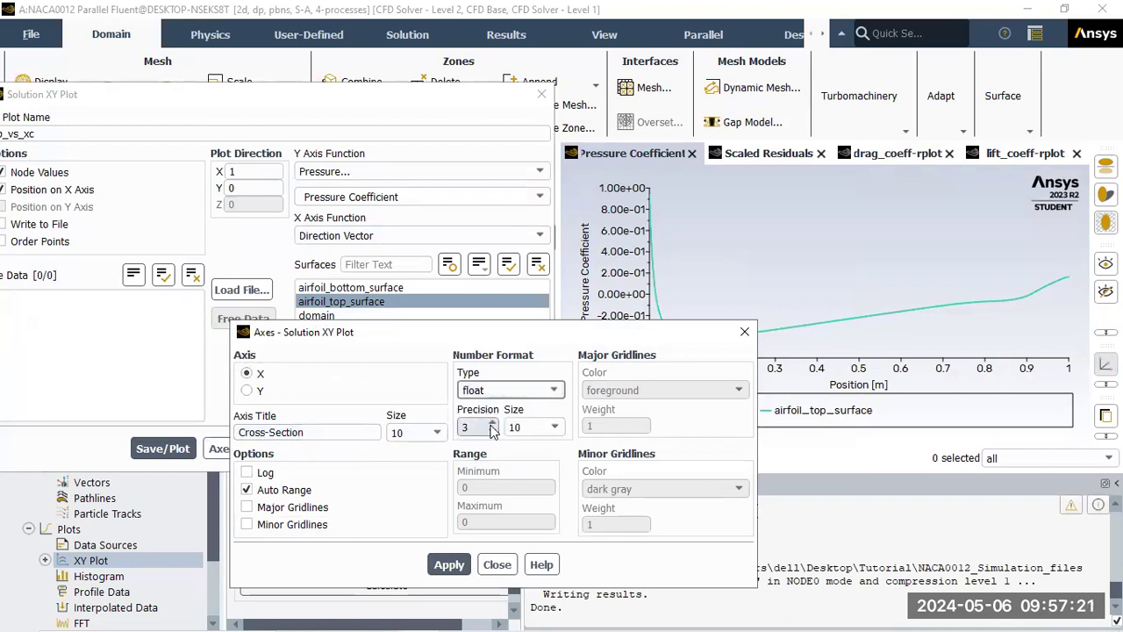
{"action": "left_click", "coordinate": [451, 566]}
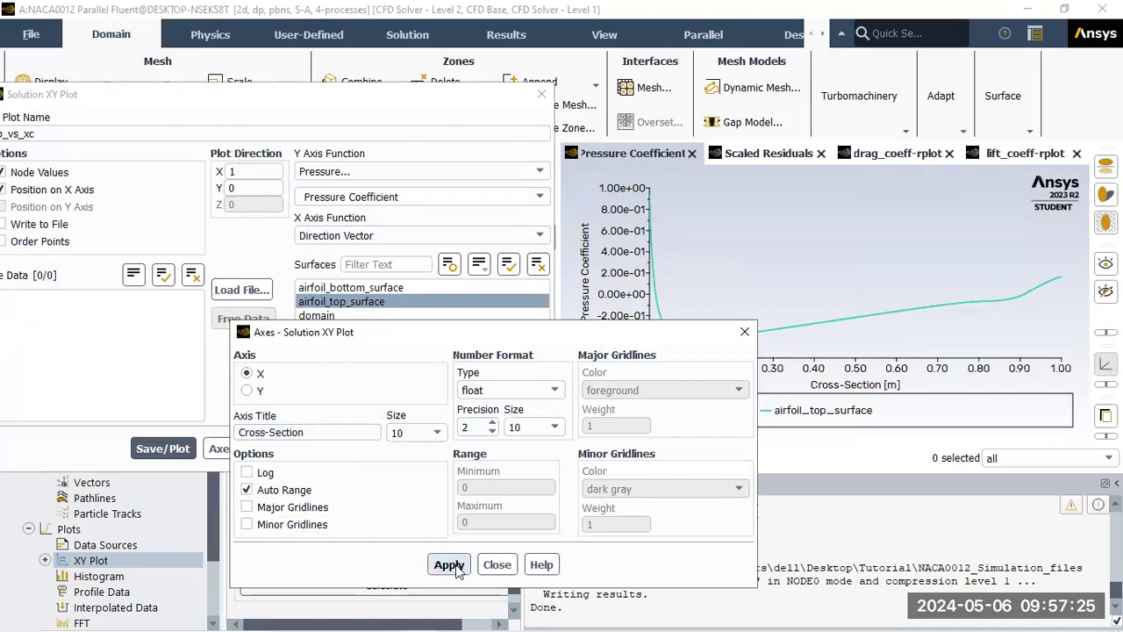
{"action": "left_click_drag", "start_coordinate": [496, 332], "coordinate": [332, 307]}
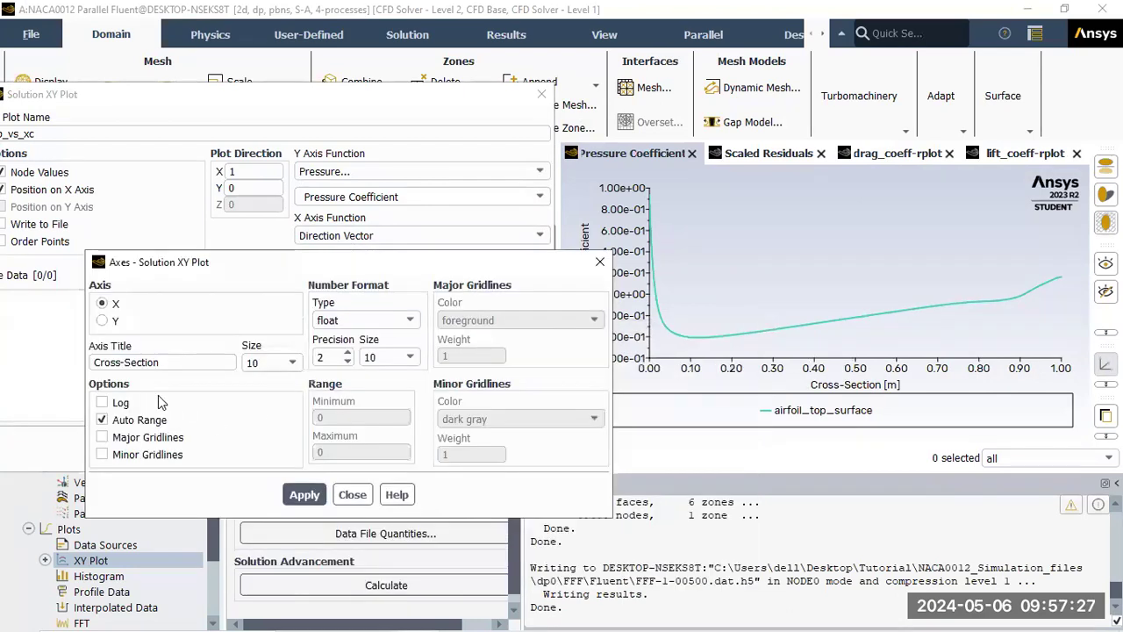
{"action": "left_click", "coordinate": [153, 420]}
{"action": "left_click", "coordinate": [343, 418]}
{"action": "key", "text": "Tab"}
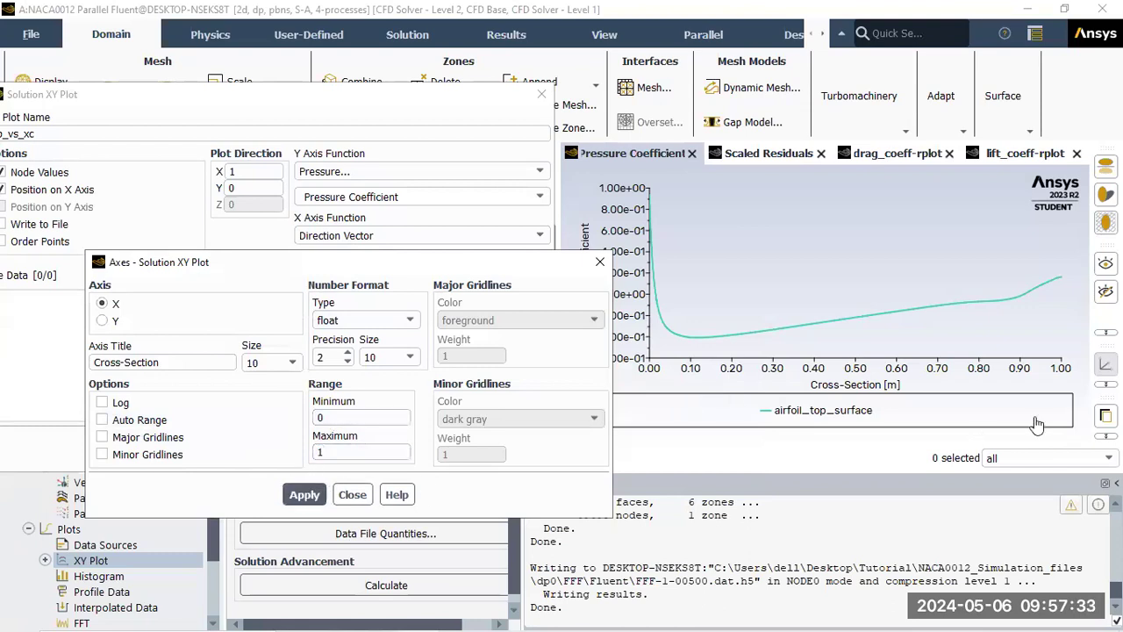
Title the y-axis 'Pressure coefficient' with float labels at 3-decimal precision
{"action": "left_click", "coordinate": [115, 321]}
{"action": "left_click", "coordinate": [141, 361]}
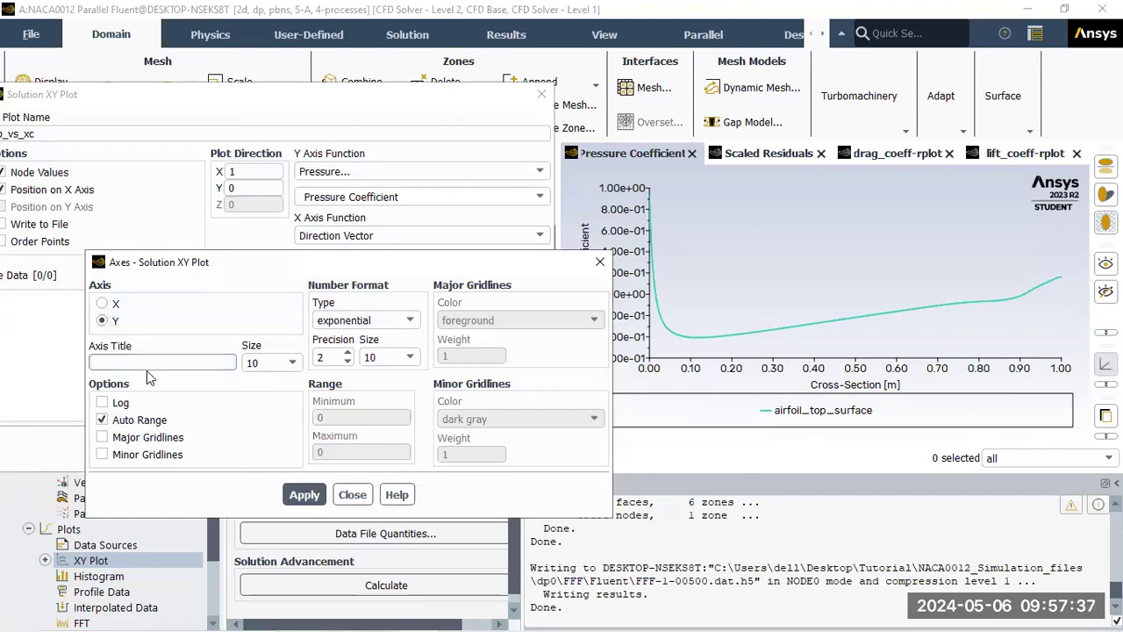
{"action": "type", "text": "Pressure coefficient"}
{"action": "left_click", "coordinate": [345, 320]}
{"action": "left_click", "coordinate": [349, 361]}
{"action": "left_click", "coordinate": [348, 354]}
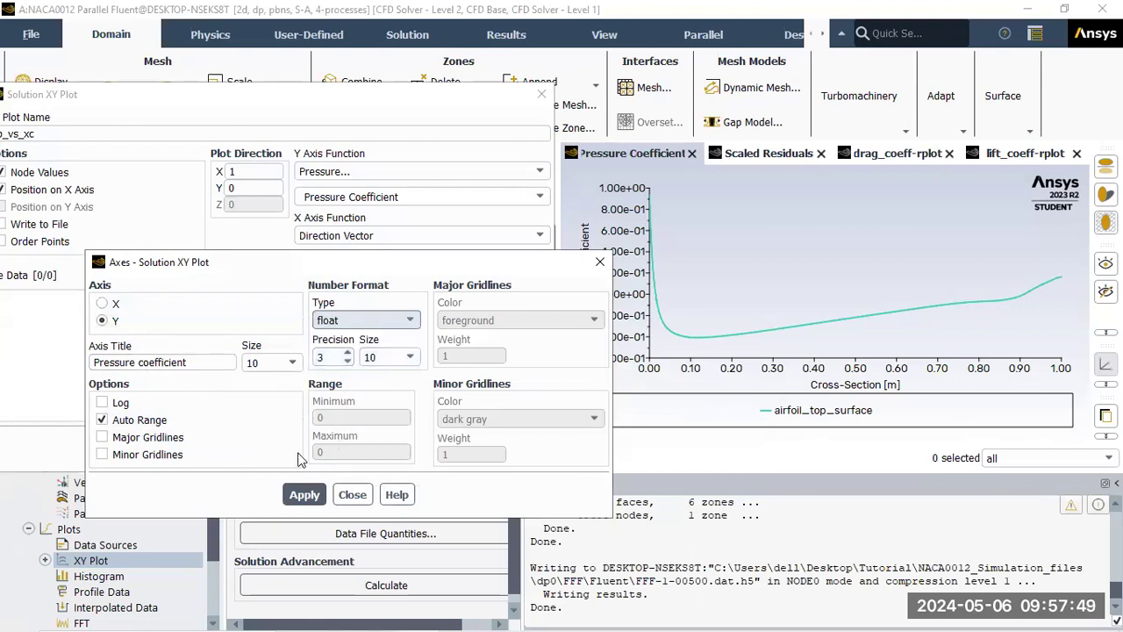
{"action": "left_click", "coordinate": [322, 497]}
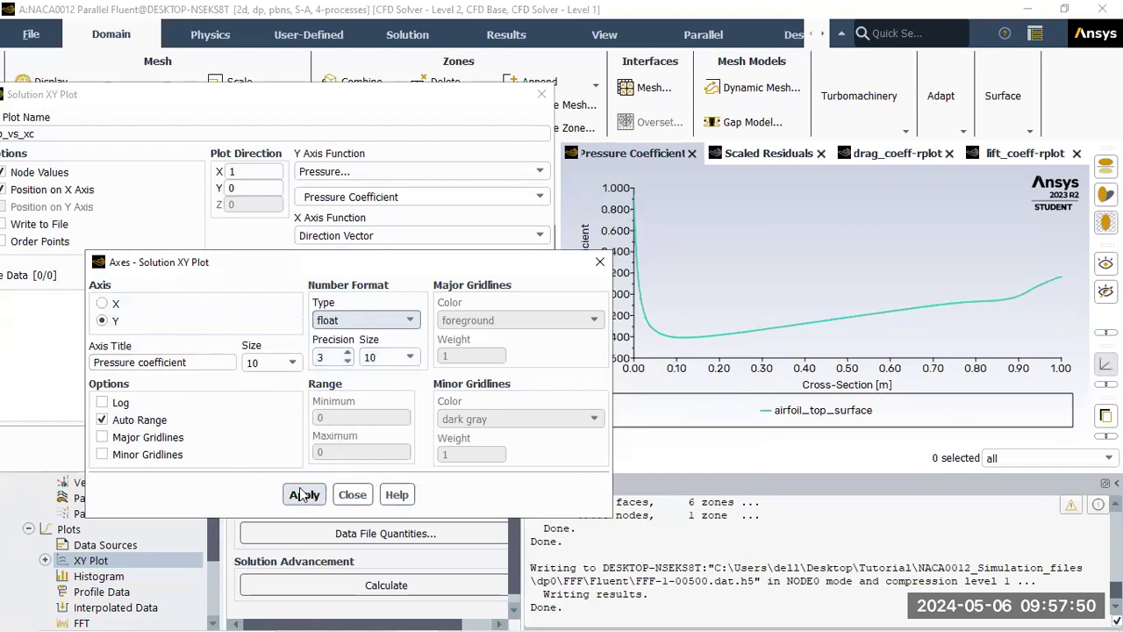
{"action": "left_click", "coordinate": [355, 497]}
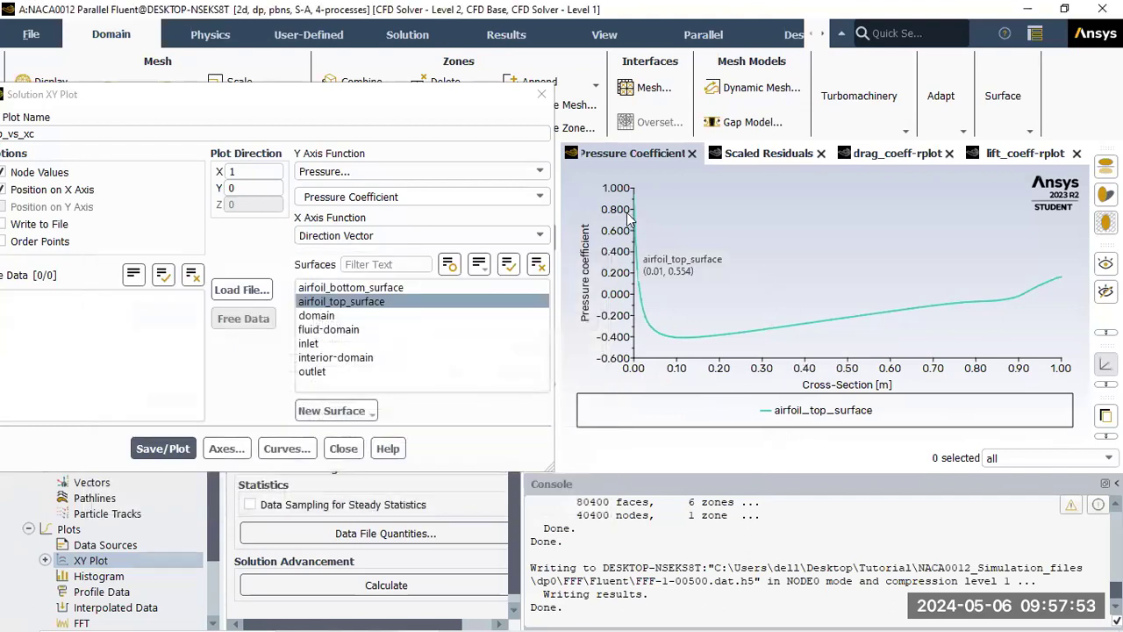
{"action": "left_click", "coordinate": [290, 449]}
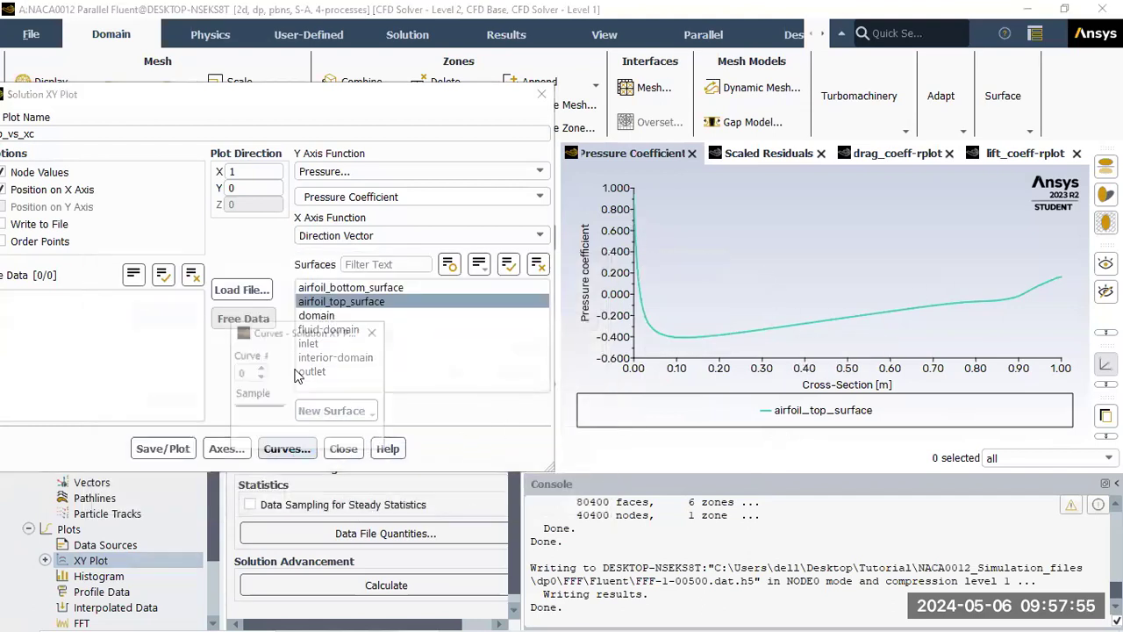
Make the airfoil_top_surface Cp curve red, then close the Curves and Solution XY Plot dialogs
{"action": "left_click", "coordinate": [395, 428]}
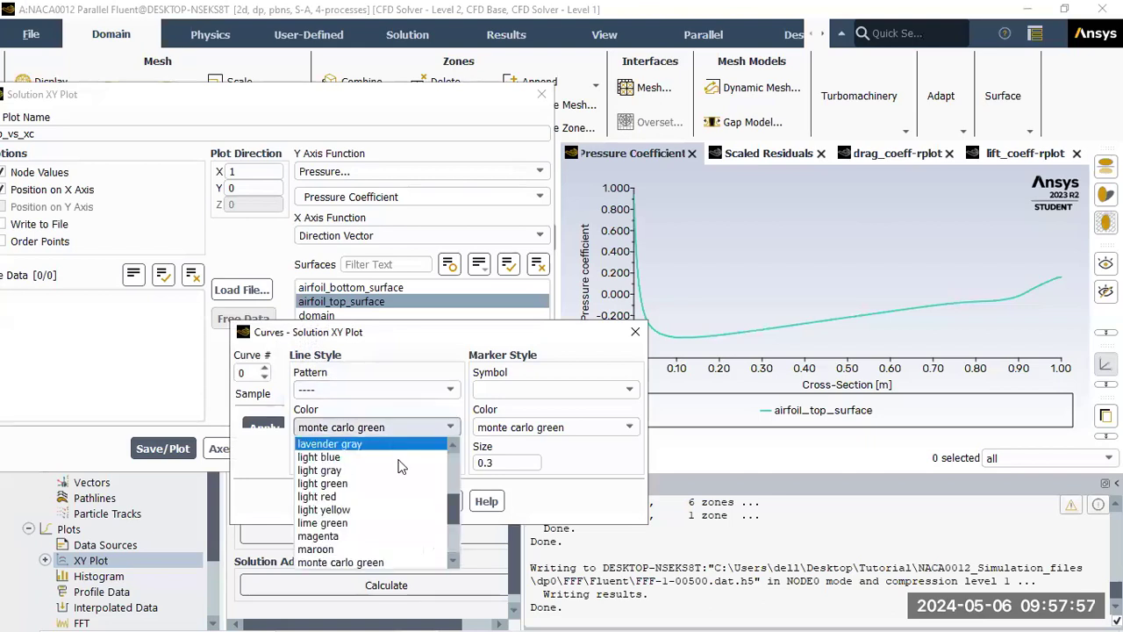
{"action": "scroll", "coordinate": [399, 535], "scroll_direction": "down", "scroll_amount": 3}
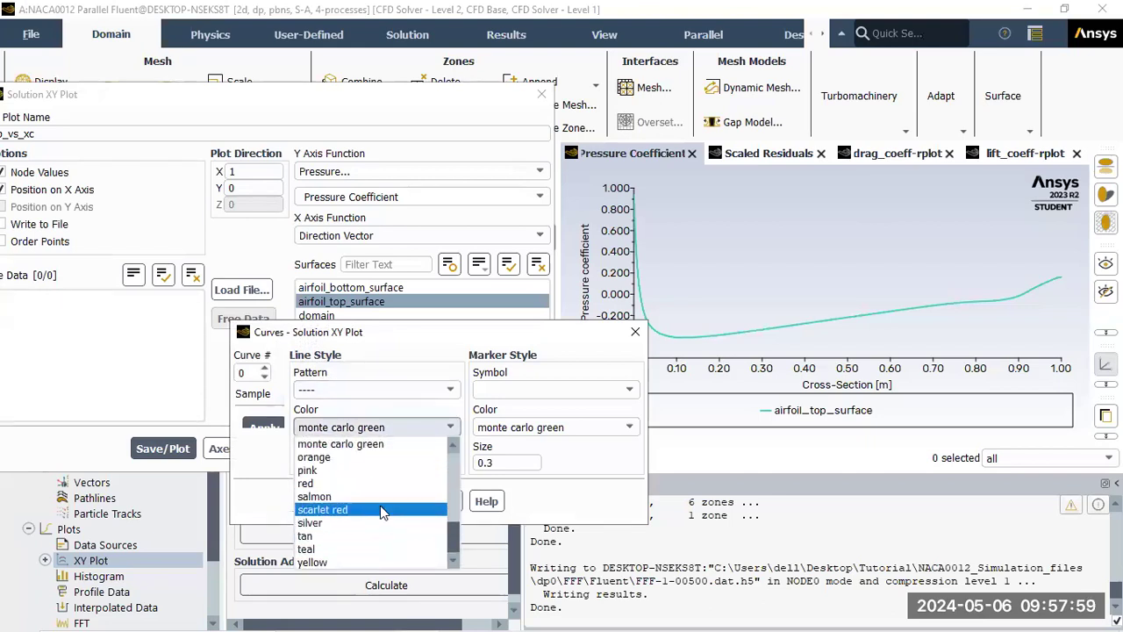
{"action": "left_click", "coordinate": [374, 483]}
{"action": "left_click", "coordinate": [396, 503]}
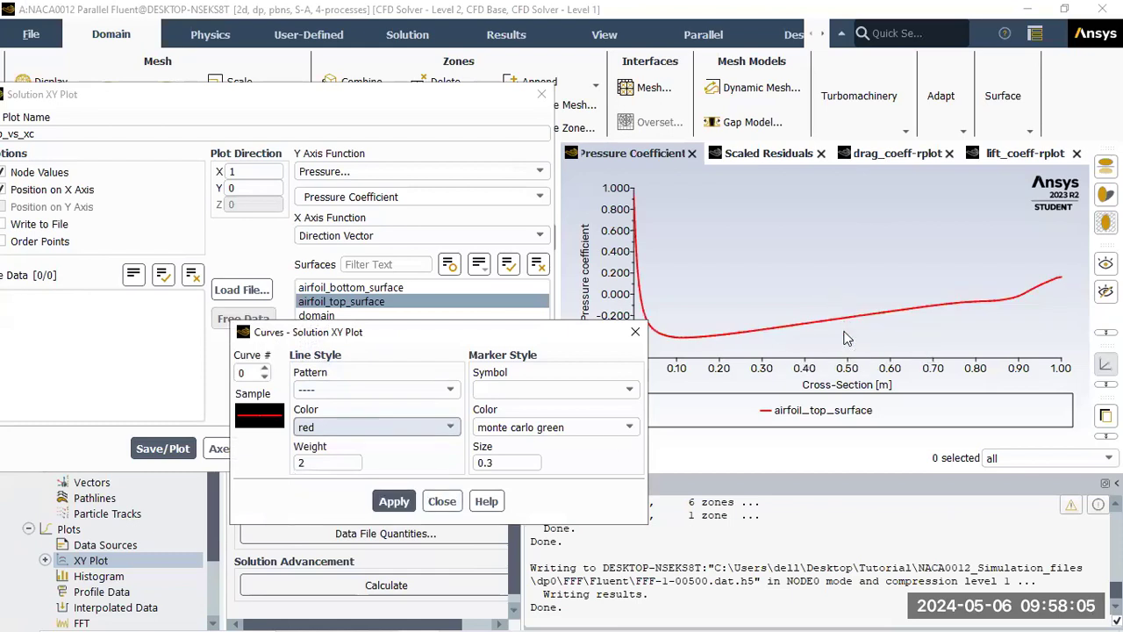
{"action": "left_click", "coordinate": [443, 502]}
{"action": "left_click", "coordinate": [344, 448]}
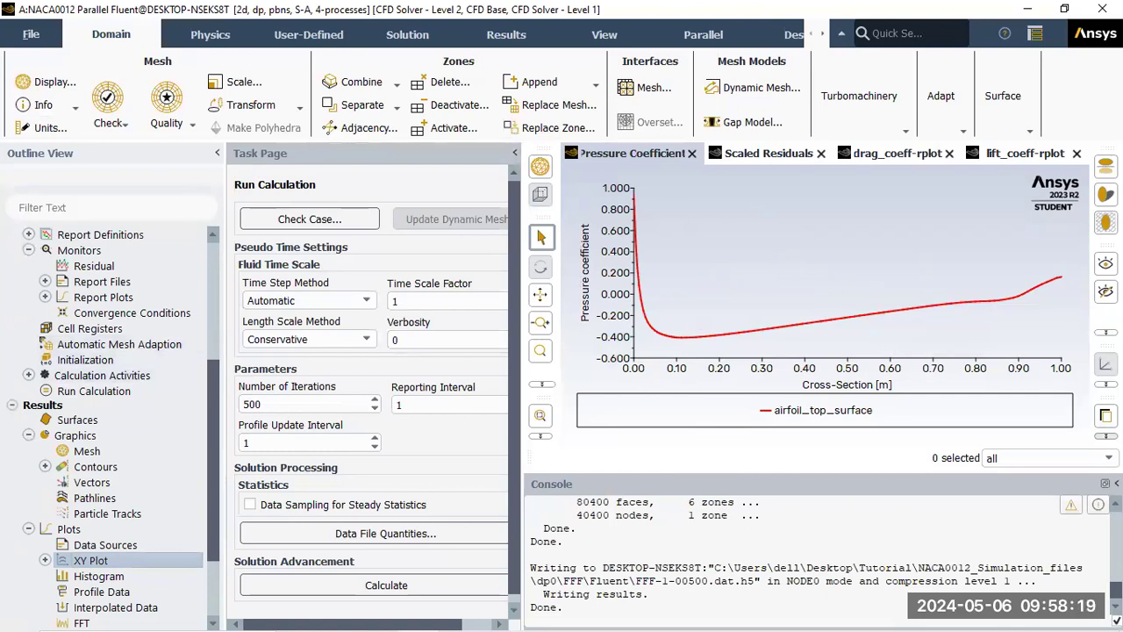
Preview the Cp plot picture as a colour PNG with white background, then close the picture settings
{"action": "left_click", "coordinate": [1106, 436]}
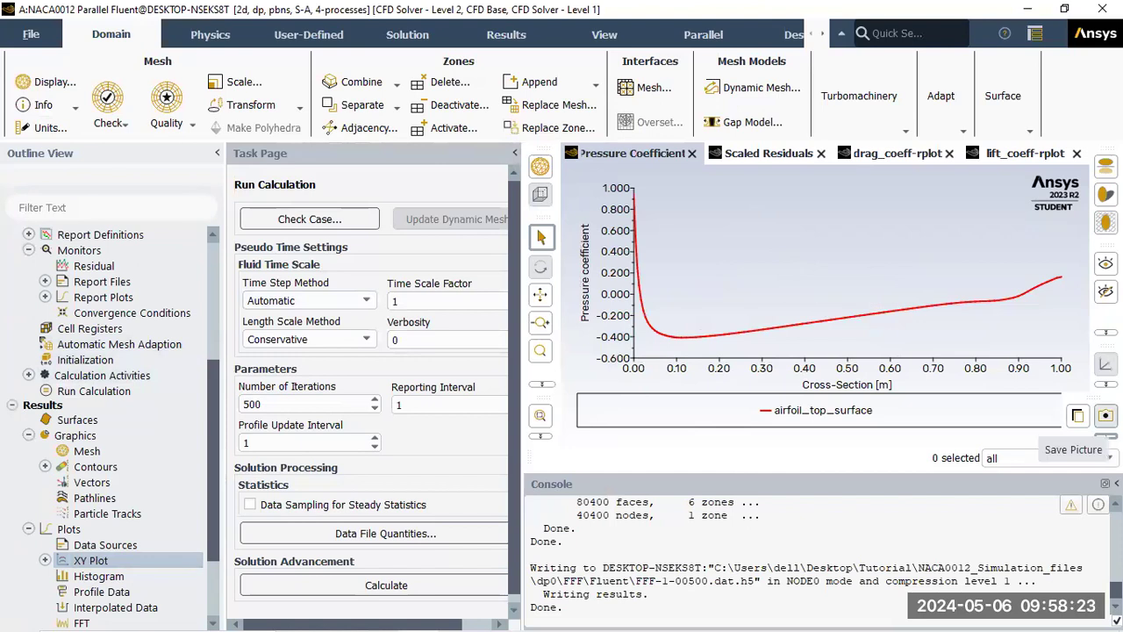
{"action": "left_click", "coordinate": [1106, 416]}
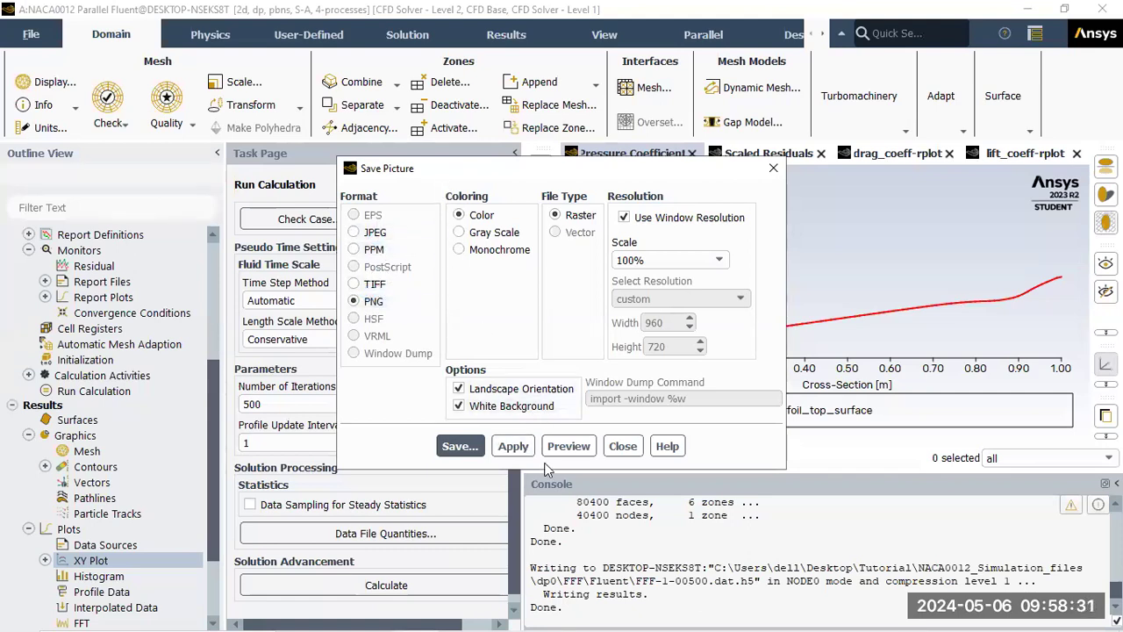
{"action": "left_click", "coordinate": [569, 446]}
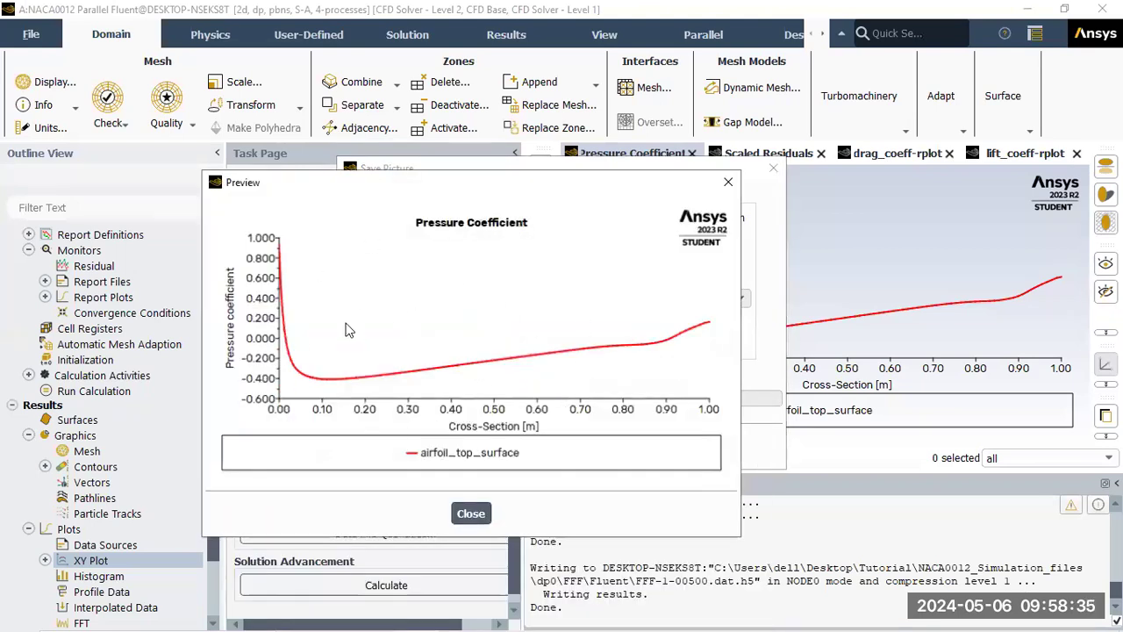
{"action": "left_click", "coordinate": [482, 518]}
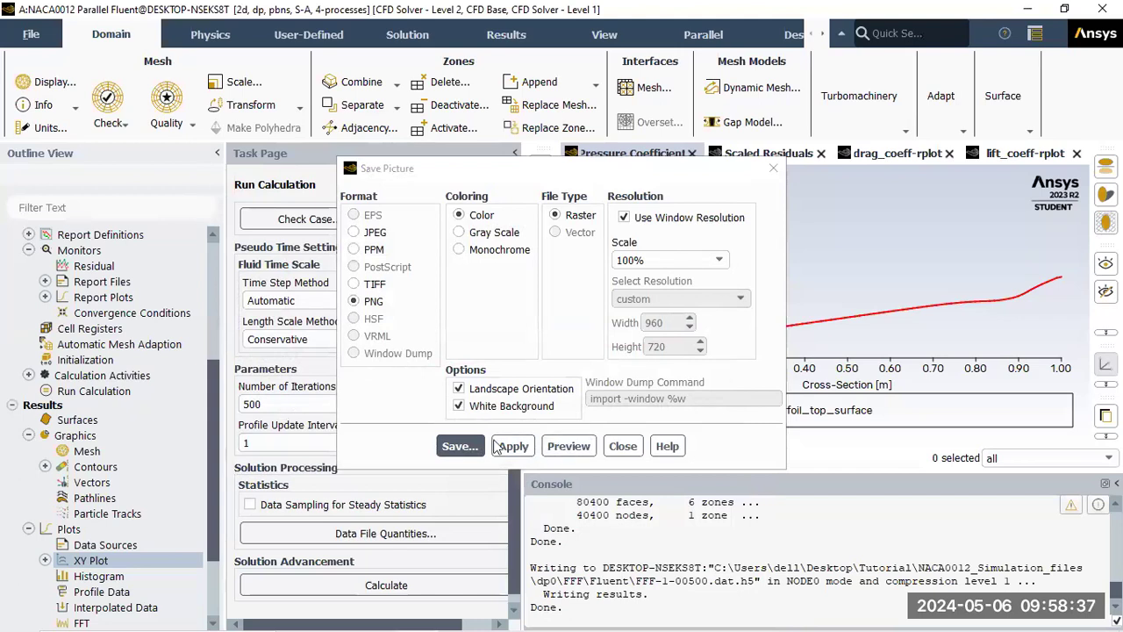
{"action": "left_click", "coordinate": [624, 446]}
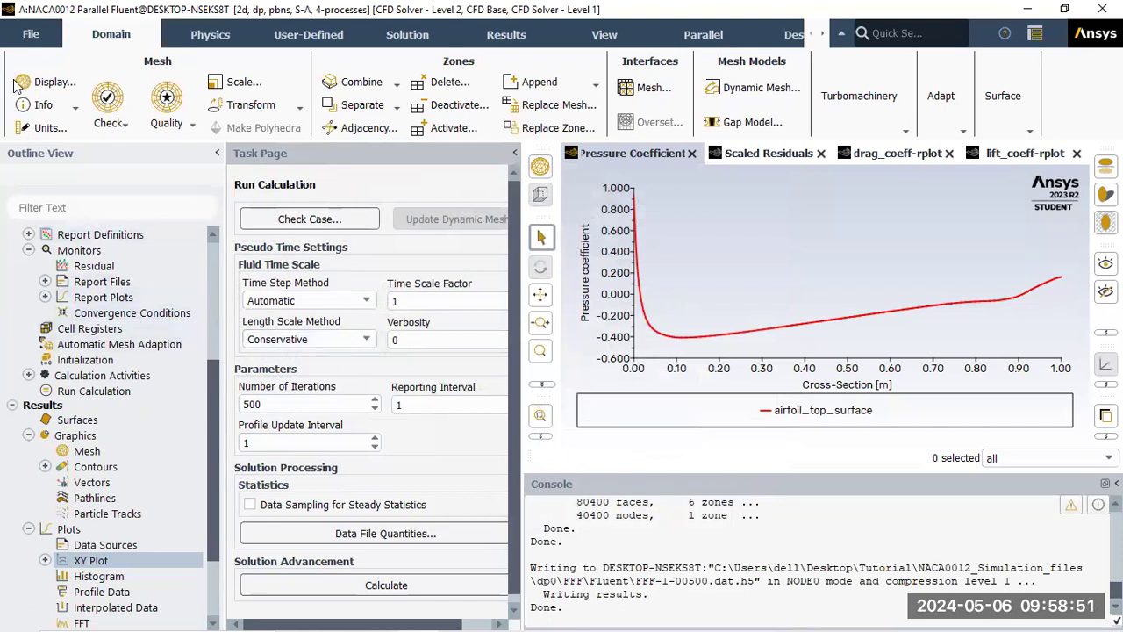
Close Fluent, keeping settings changes for current and future calculations
{"action": "left_click", "coordinate": [21, 35]}
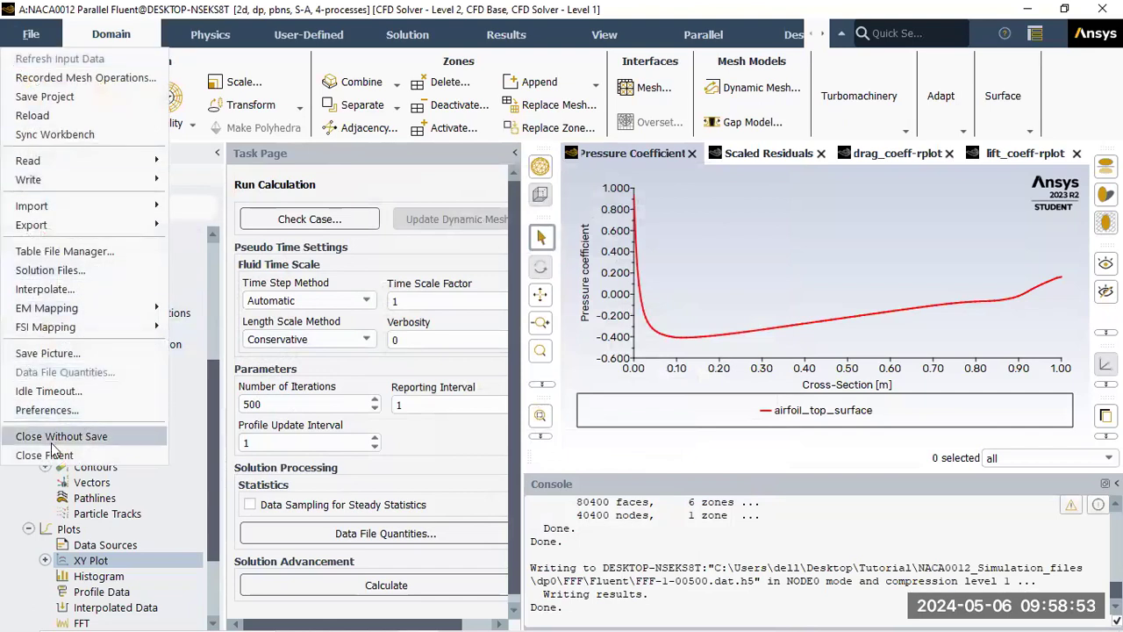
{"action": "left_click", "coordinate": [22, 454]}
{"action": "left_click", "coordinate": [373, 413]}
{"action": "left_click", "coordinate": [369, 394]}
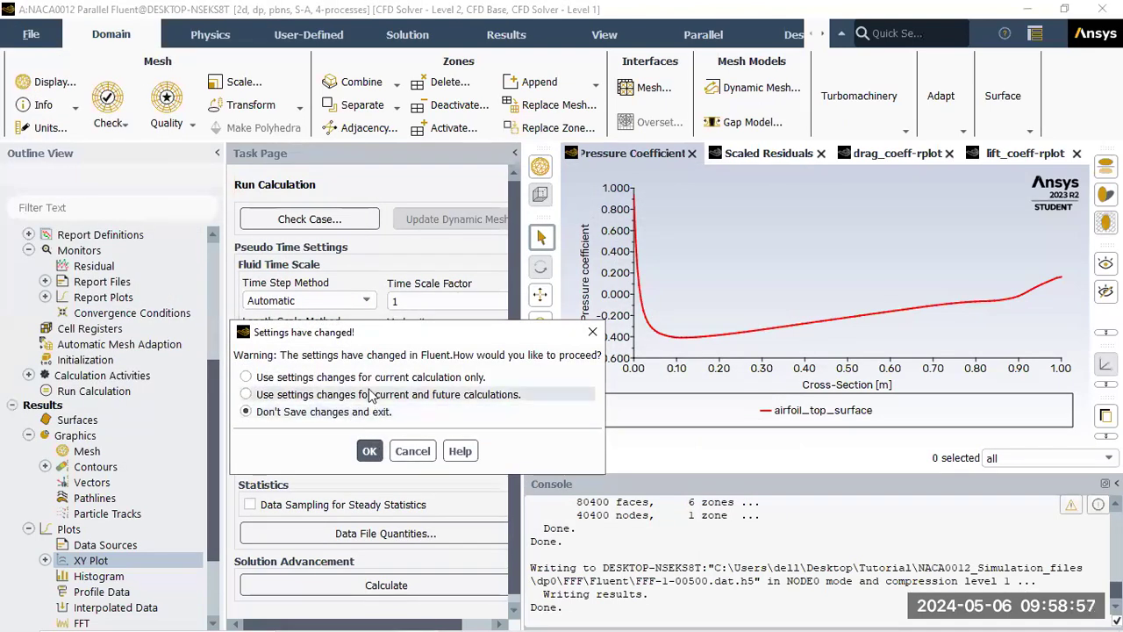
{"action": "left_click", "coordinate": [370, 451]}
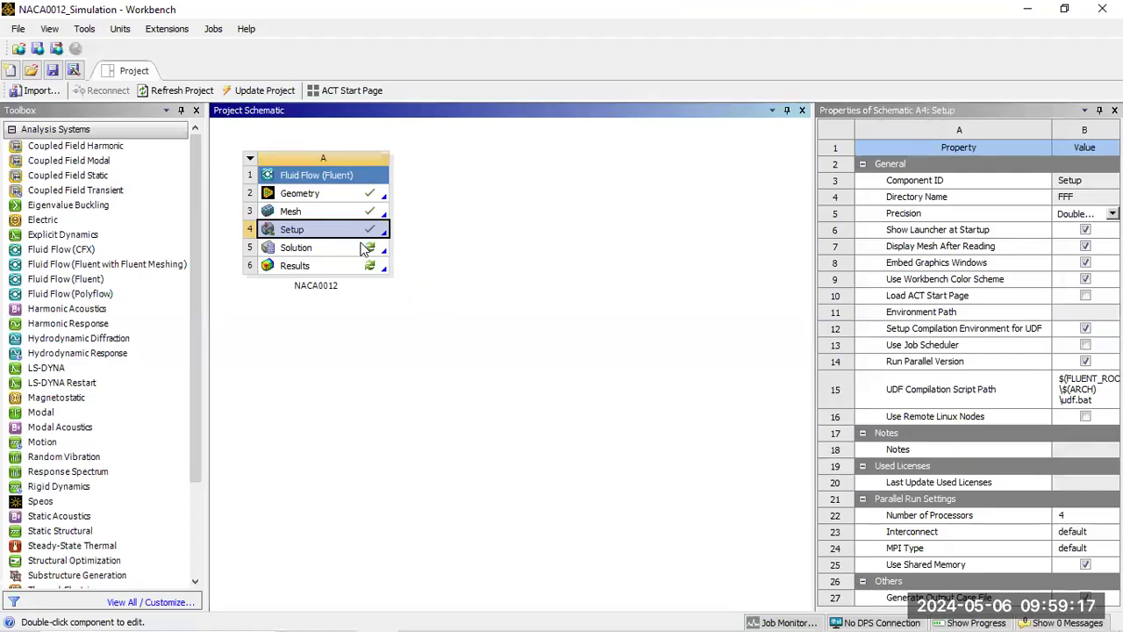
Launch CFD-Post by editing the Results cell in the project schematic
{"action": "left_click", "coordinate": [365, 249]}
{"action": "left_click", "coordinate": [364, 267]}
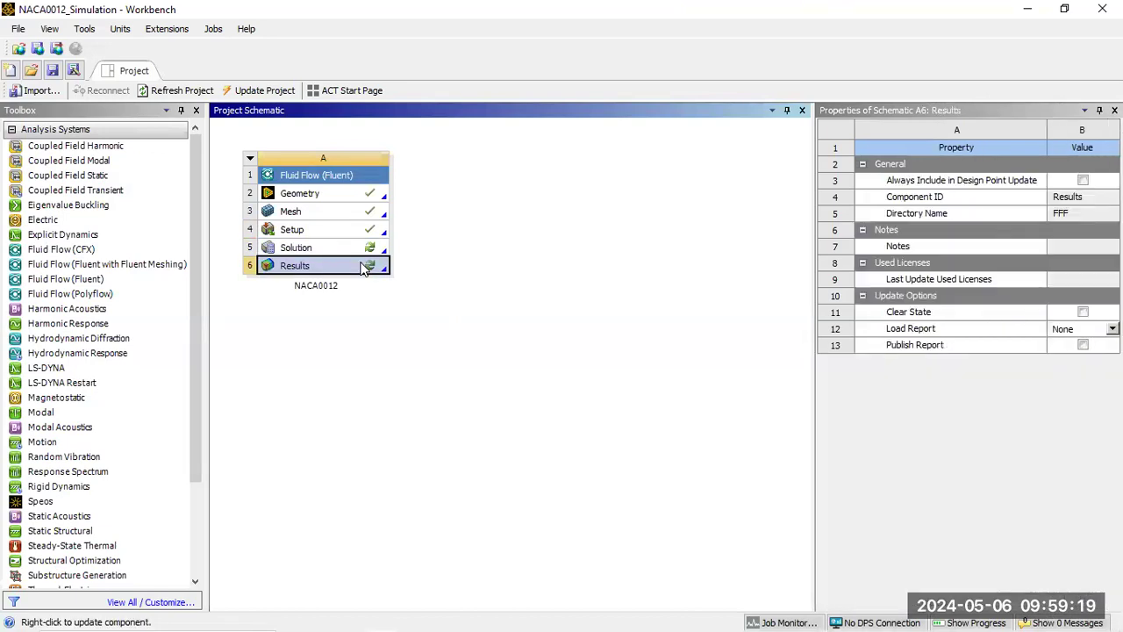
{"action": "right_click", "coordinate": [399, 272]}
{"action": "left_click", "coordinate": [408, 275]}
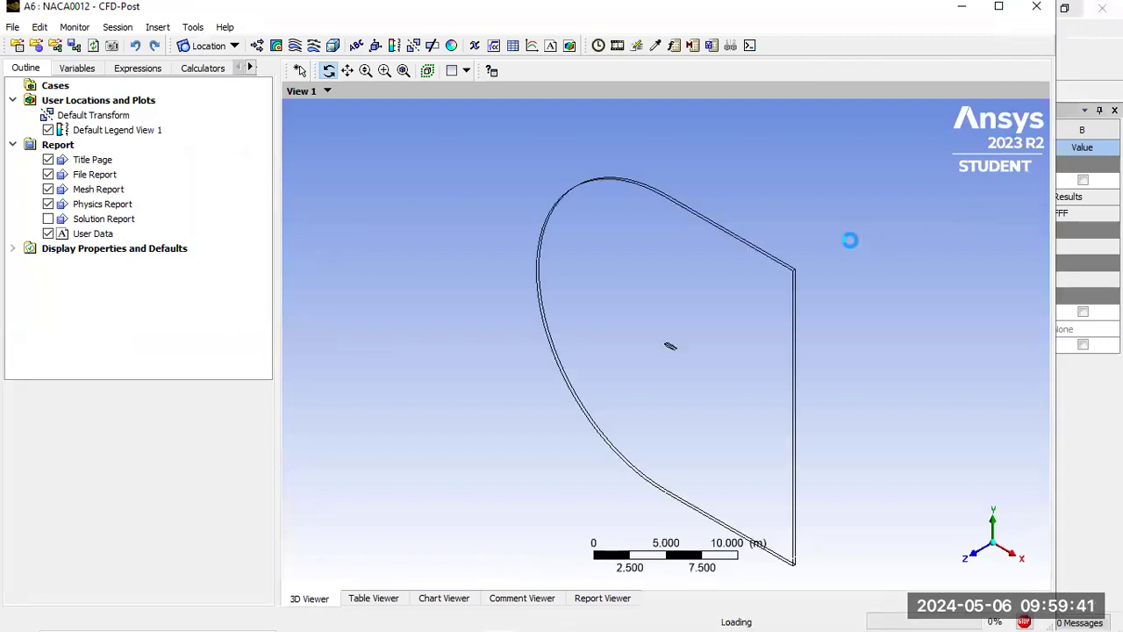
Maximize the CFD-Post window and view the domain along the +Z axis
{"action": "left_click", "coordinate": [999, 7]}
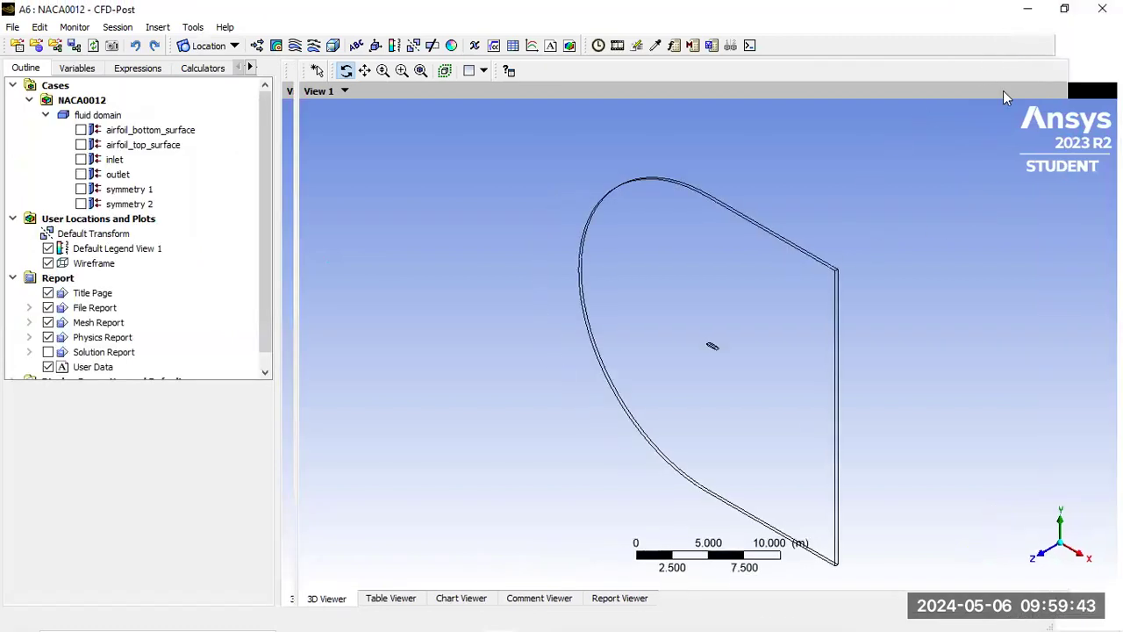
{"action": "left_click", "coordinate": [1044, 561]}
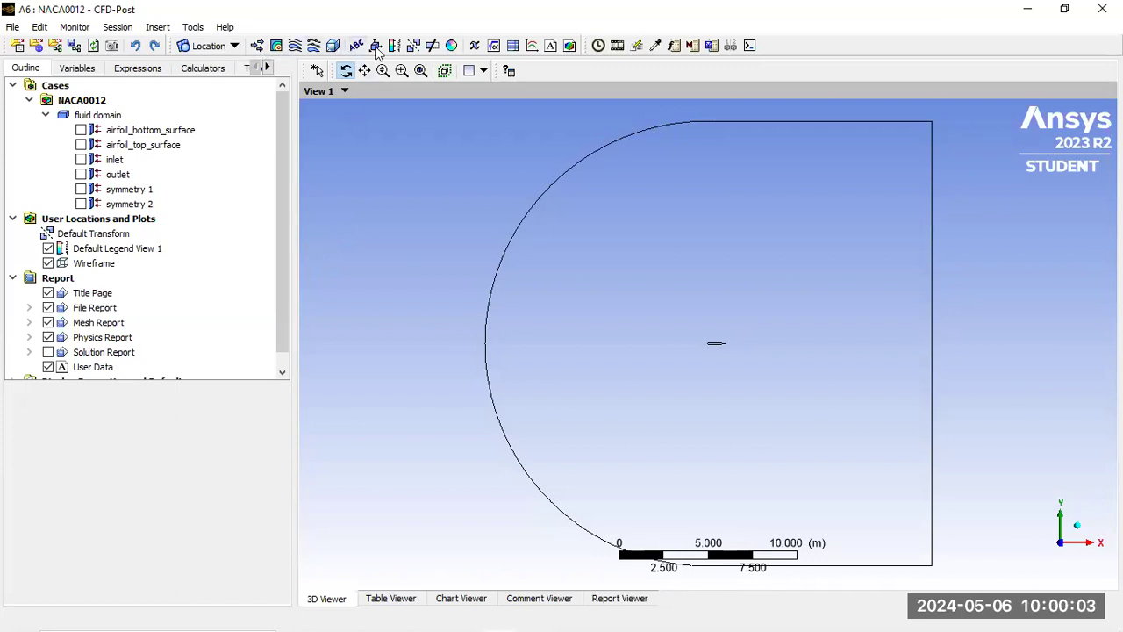
Insert a new contour named VelContour
{"action": "left_click", "coordinate": [277, 46]}
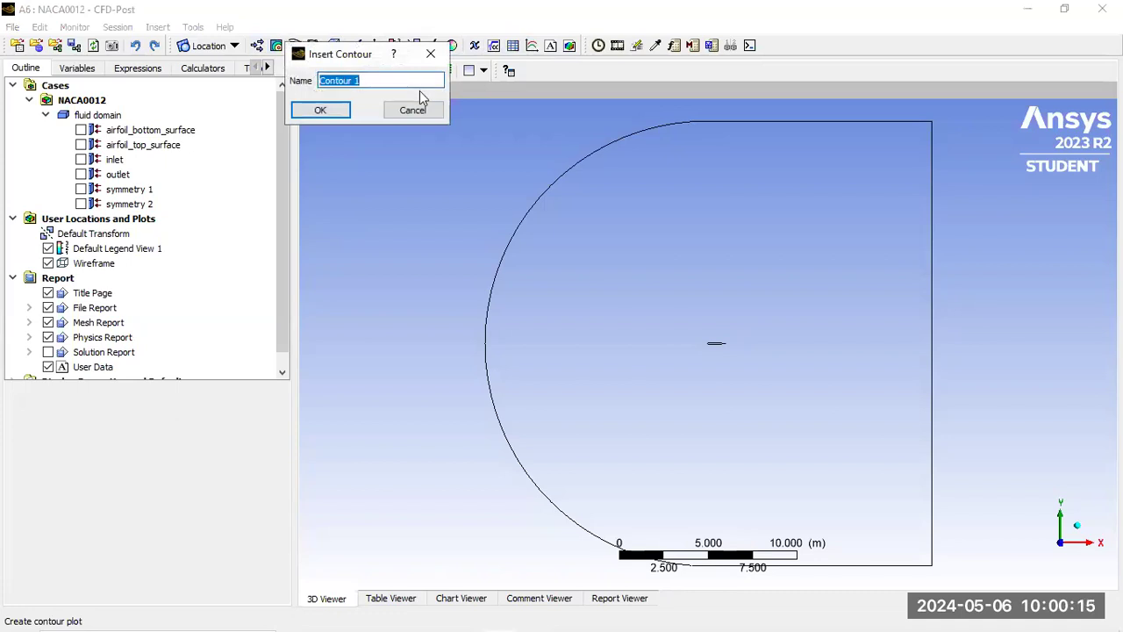
{"action": "type", "text": "Vel"}
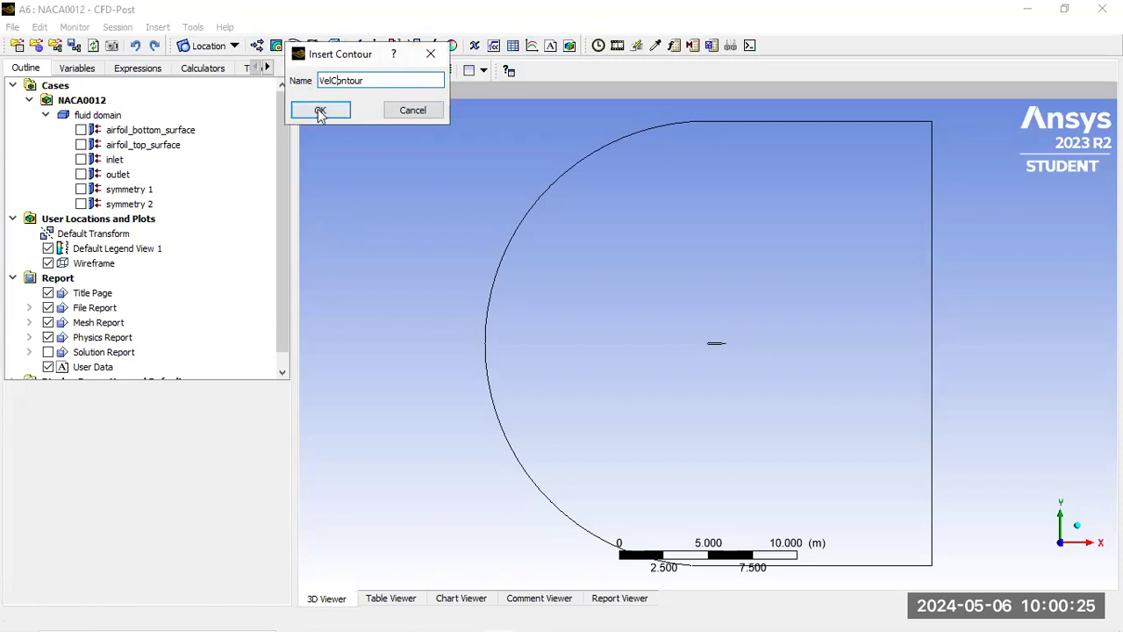
{"action": "left_click", "coordinate": [320, 112]}
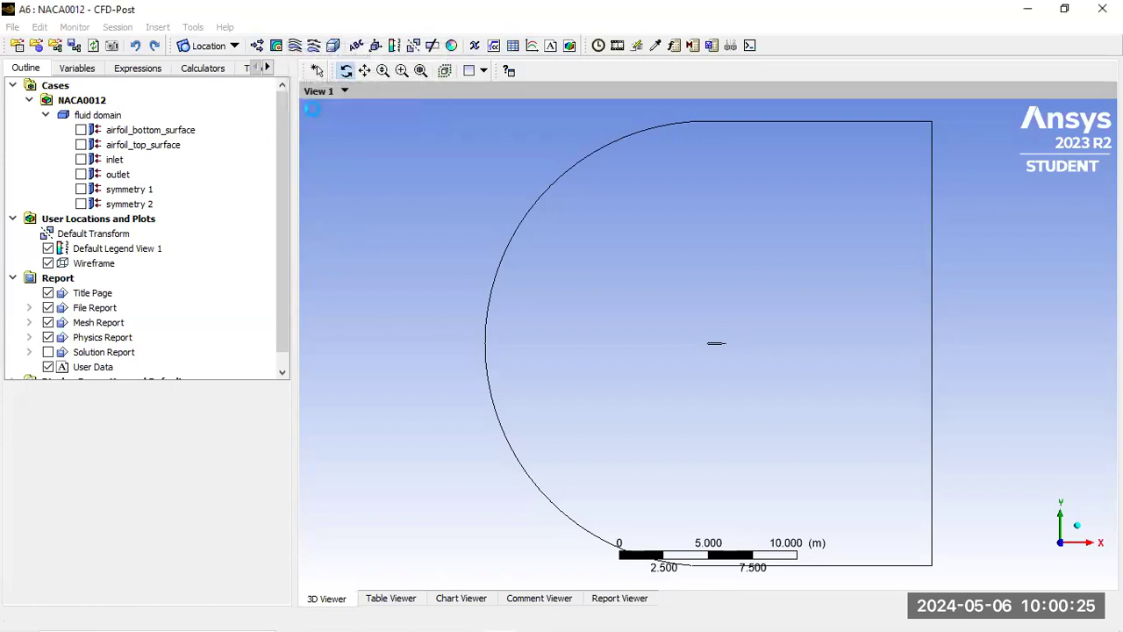
Plot Velocity on symmetry 1 over All Domains with a Local range, and apply
{"action": "left_click", "coordinate": [146, 437]}
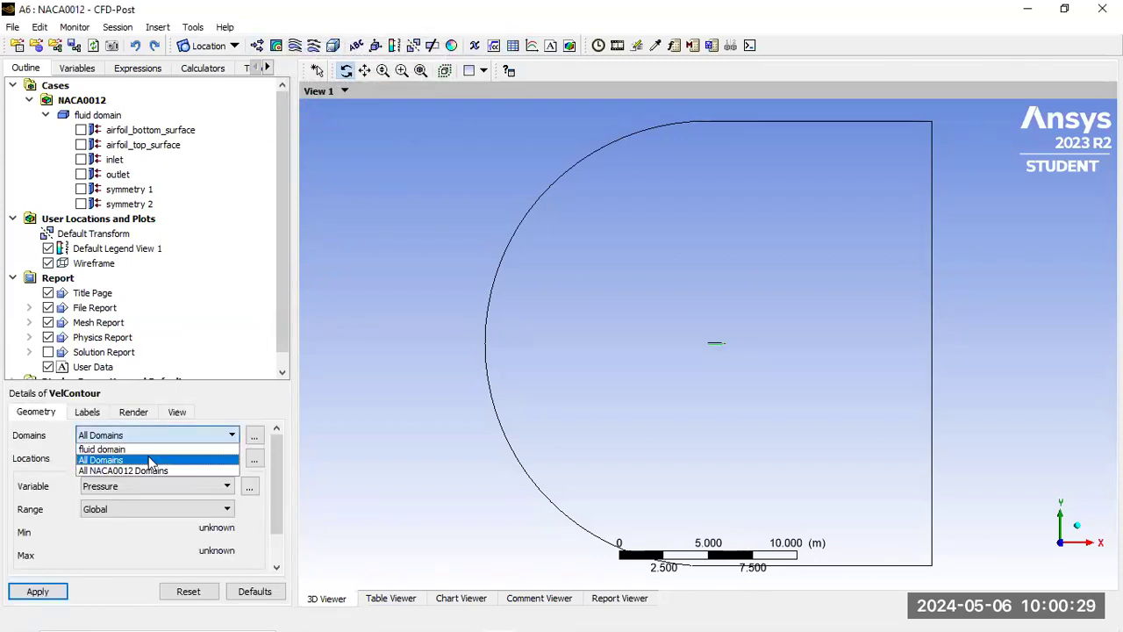
{"action": "left_click", "coordinate": [150, 460]}
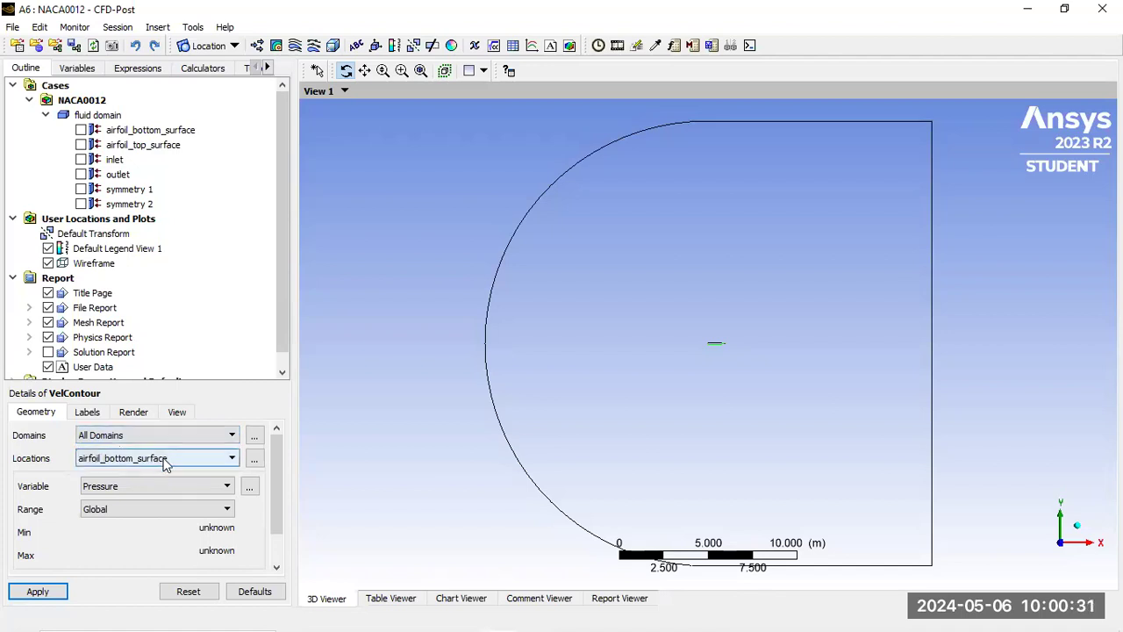
{"action": "left_click", "coordinate": [165, 463]}
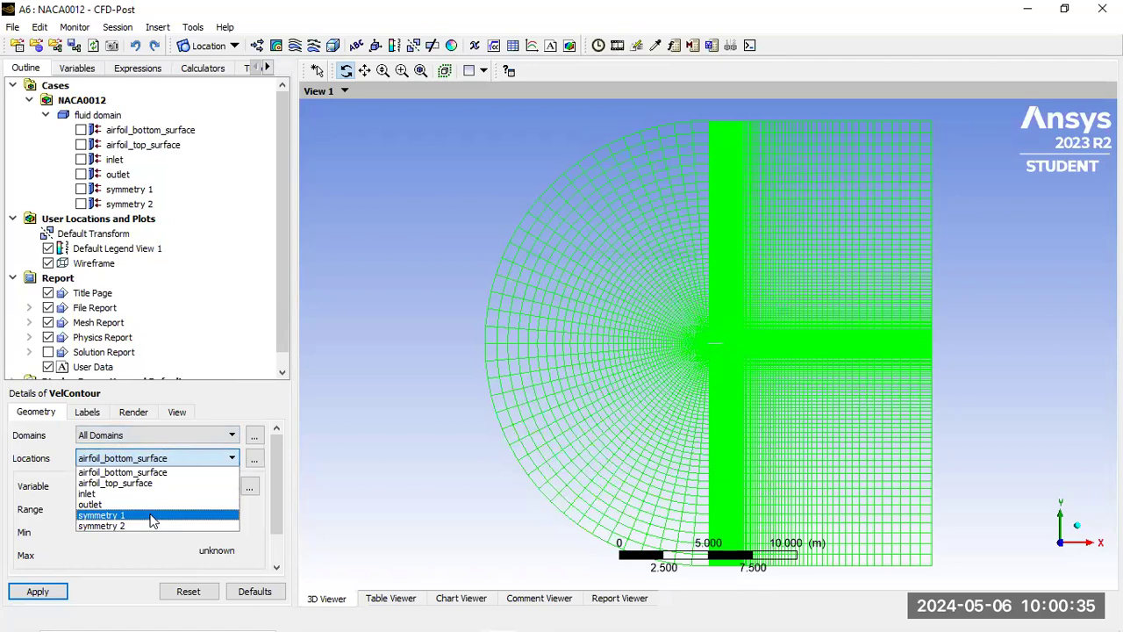
{"action": "left_click", "coordinate": [152, 518]}
{"action": "left_click", "coordinate": [140, 486]}
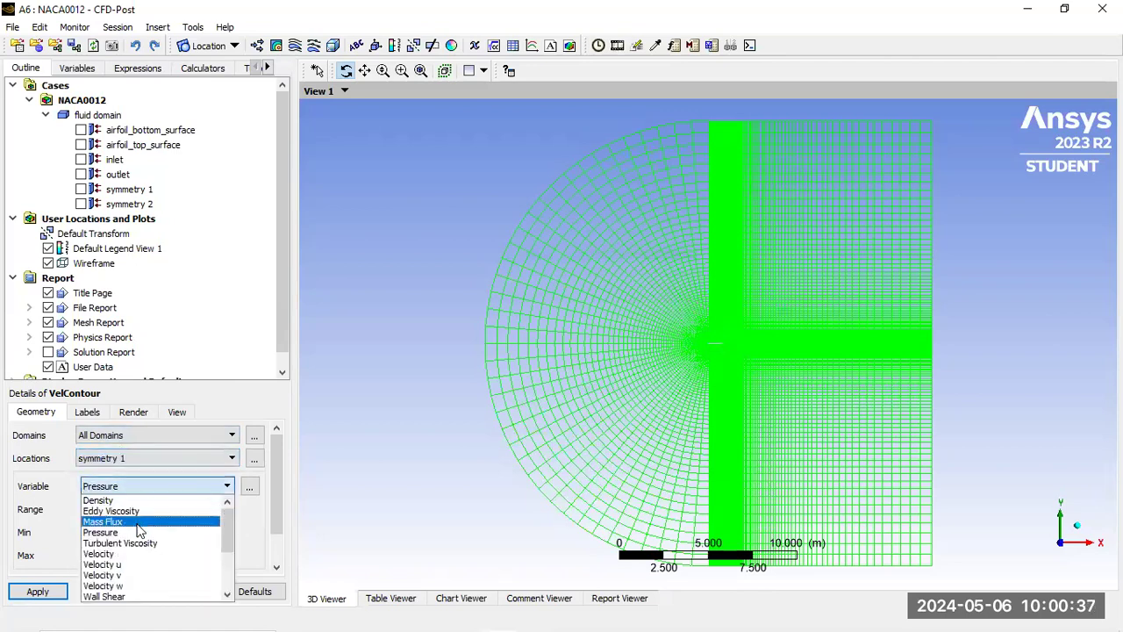
{"action": "left_click", "coordinate": [142, 553]}
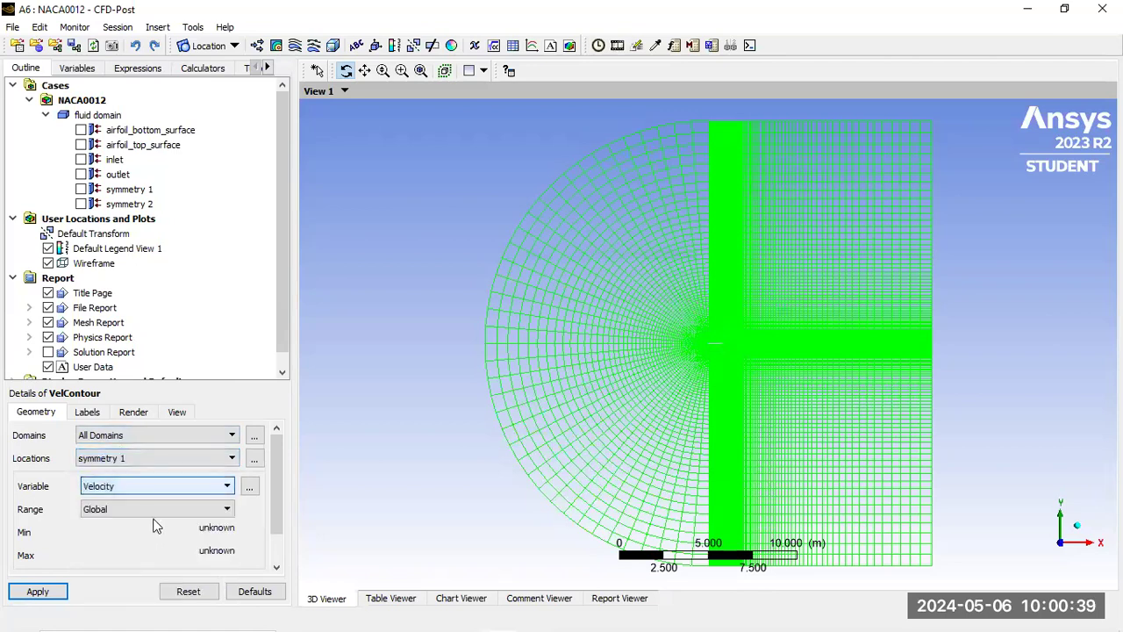
{"action": "left_click", "coordinate": [136, 511]}
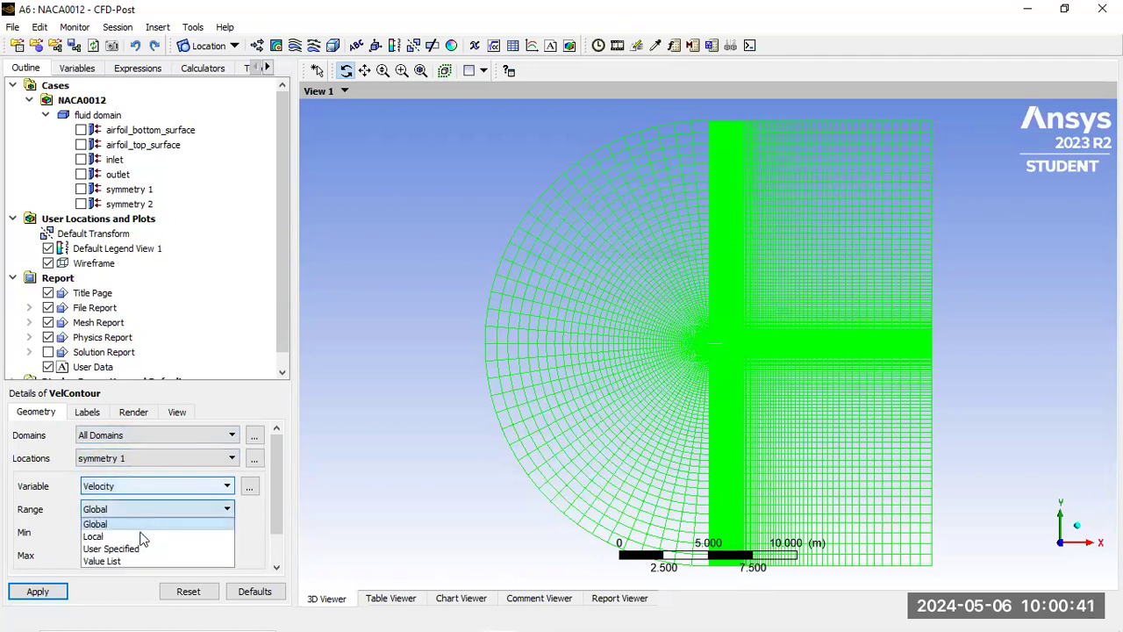
{"action": "left_click", "coordinate": [96, 536]}
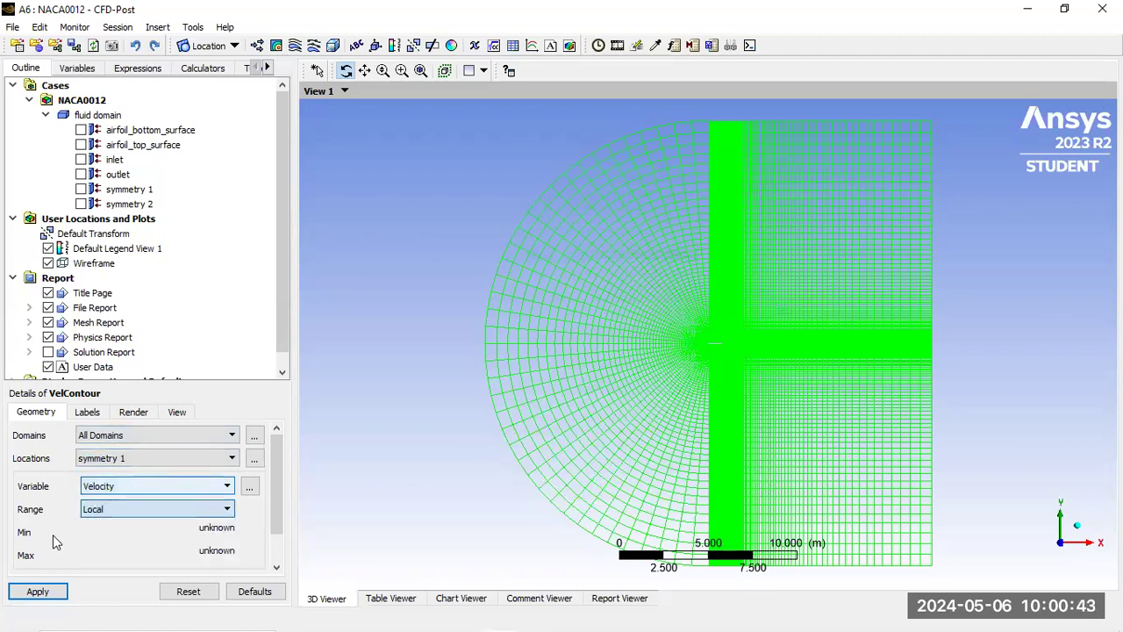
{"action": "left_click", "coordinate": [61, 590]}
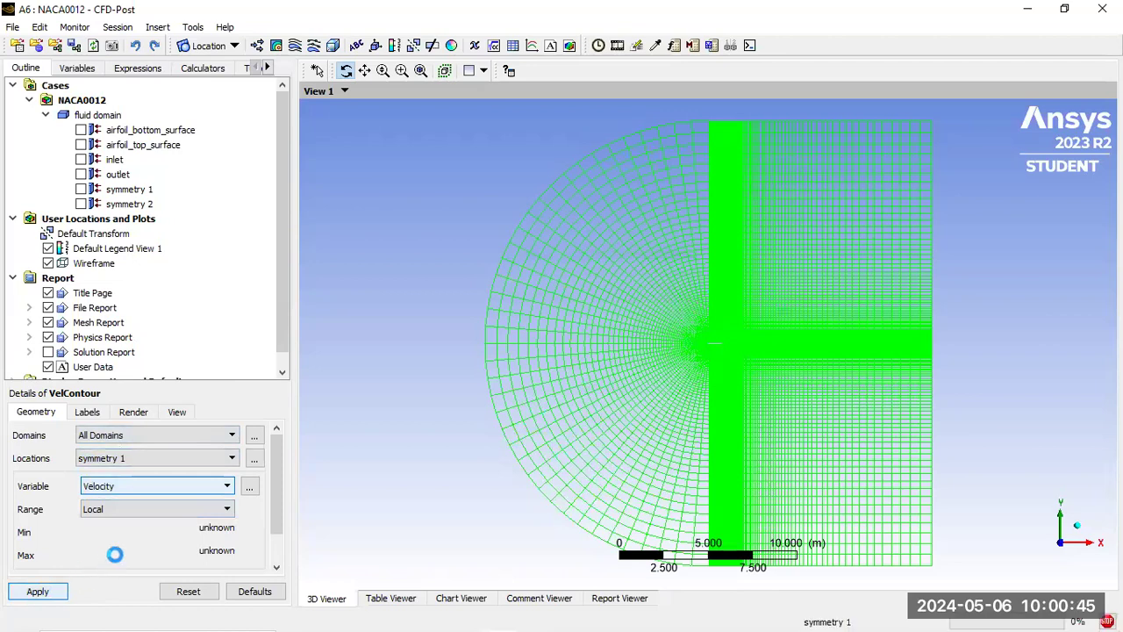
Zoom in on the airfoil, review VelContour's Labels and Render settings, and select Default Legend View 1
{"action": "scroll", "coordinate": [732, 351], "scroll_direction": "down", "scroll_amount": 3}
{"action": "scroll", "coordinate": [732, 340], "scroll_direction": "up", "scroll_amount": 5}
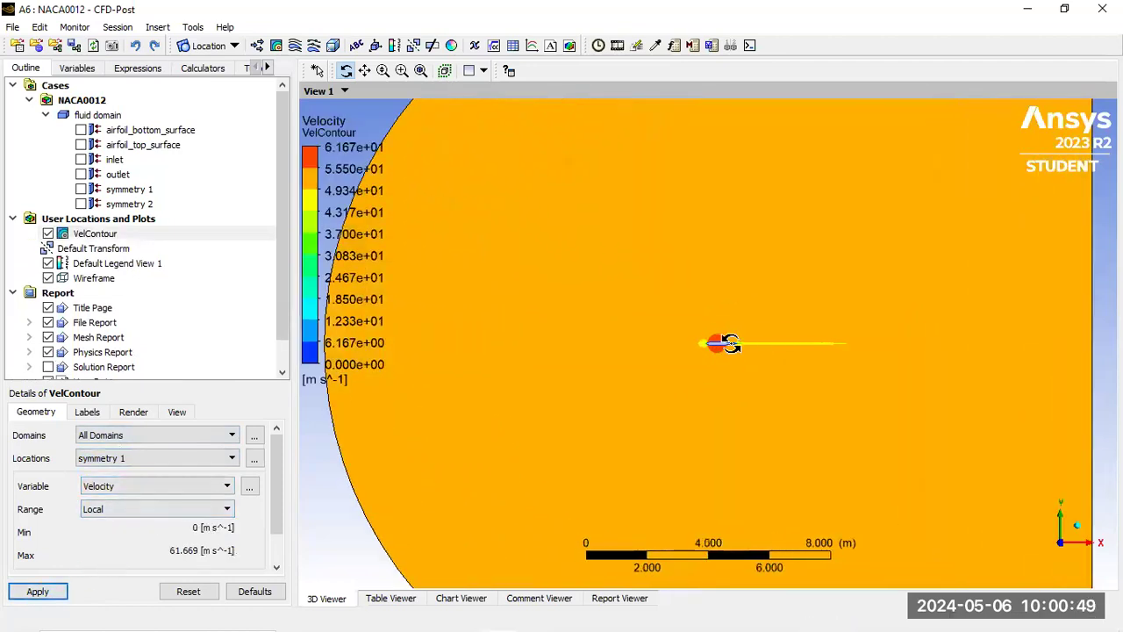
{"action": "scroll", "coordinate": [732, 342], "scroll_direction": "up", "scroll_amount": 5}
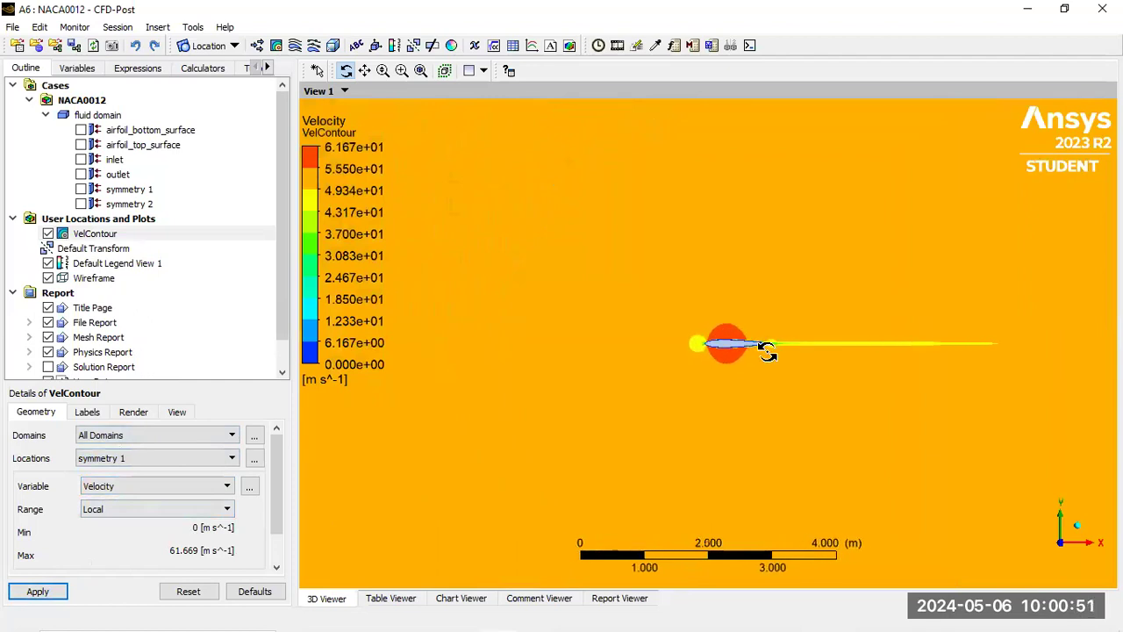
{"action": "scroll", "coordinate": [768, 351], "scroll_direction": "up", "scroll_amount": 2}
{"action": "left_click", "coordinate": [88, 411]}
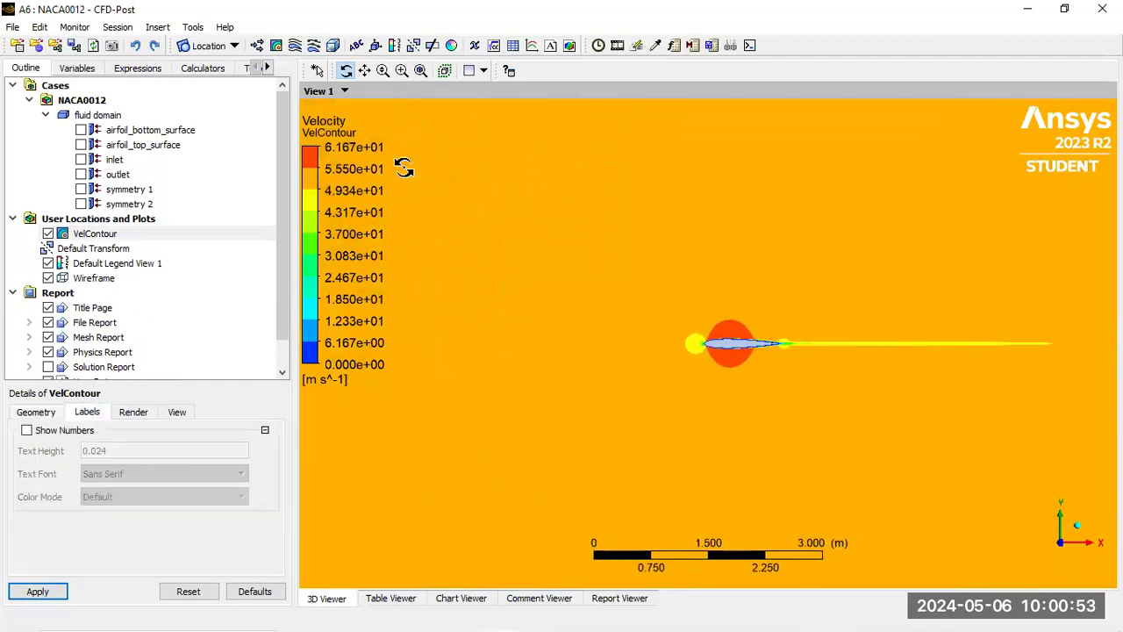
{"action": "left_click", "coordinate": [129, 412]}
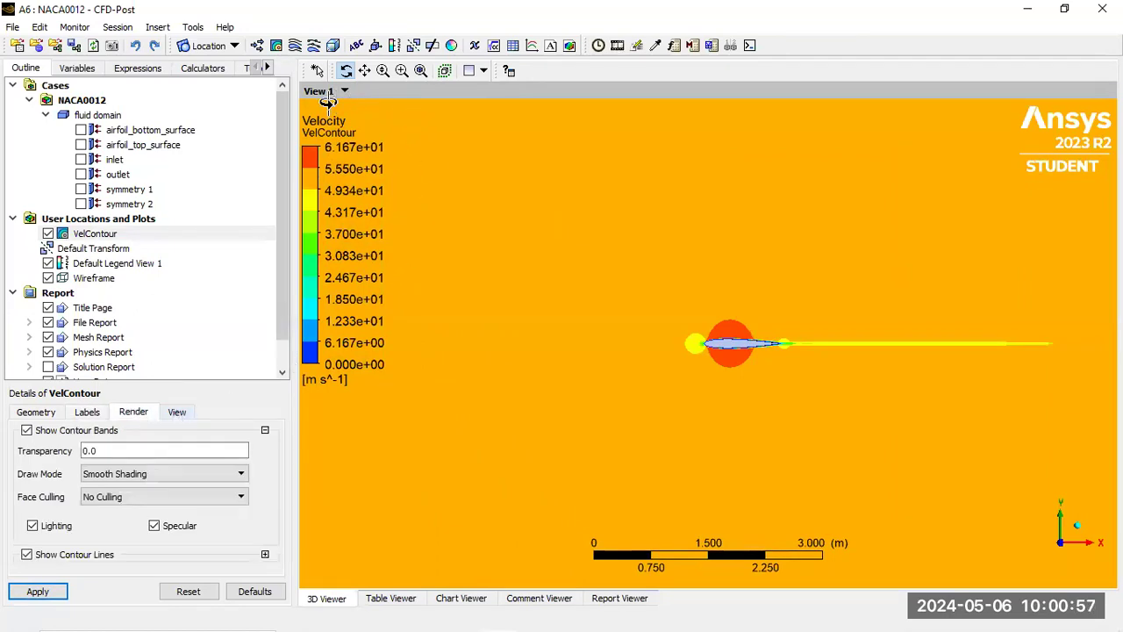
{"action": "left_click", "coordinate": [149, 263]}
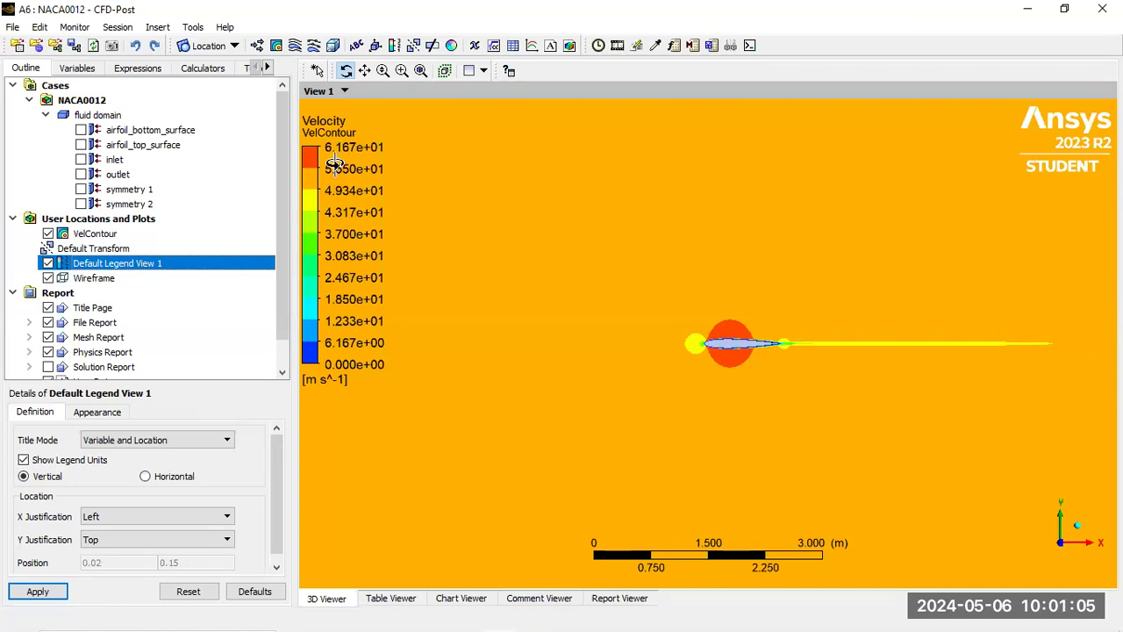
Hide Default Legend View 1 and create and apply a new legend named VelLegend
{"action": "left_click", "coordinate": [47, 264]}
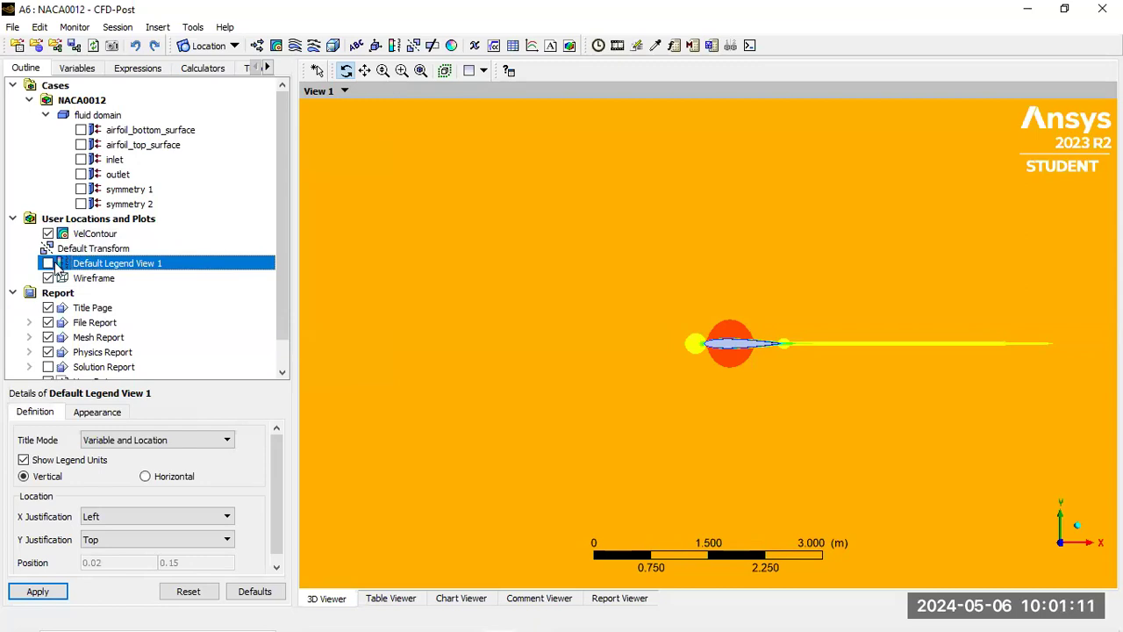
{"action": "left_click", "coordinate": [394, 45]}
{"action": "type", "text": "Ve"}
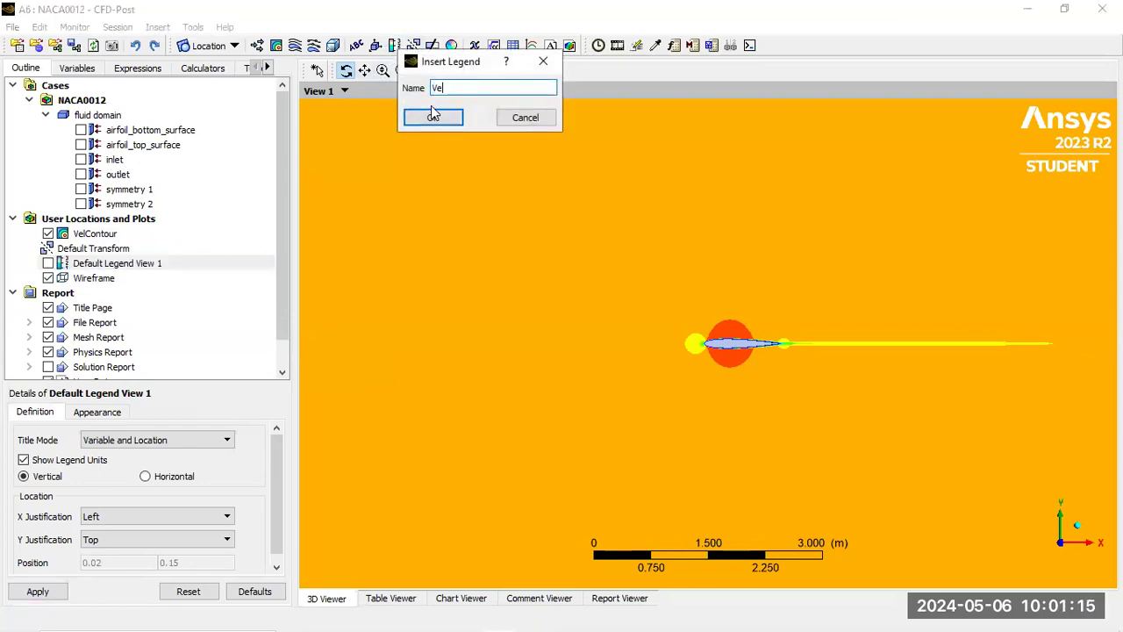
{"action": "type", "text": "lLegend"}
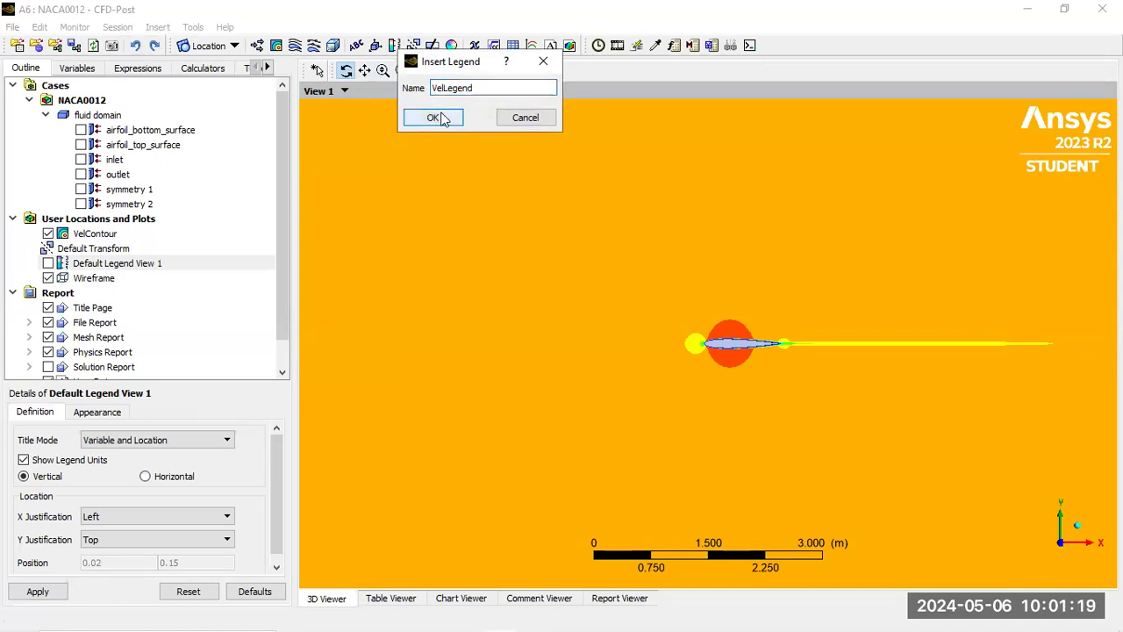
{"action": "left_click", "coordinate": [438, 120]}
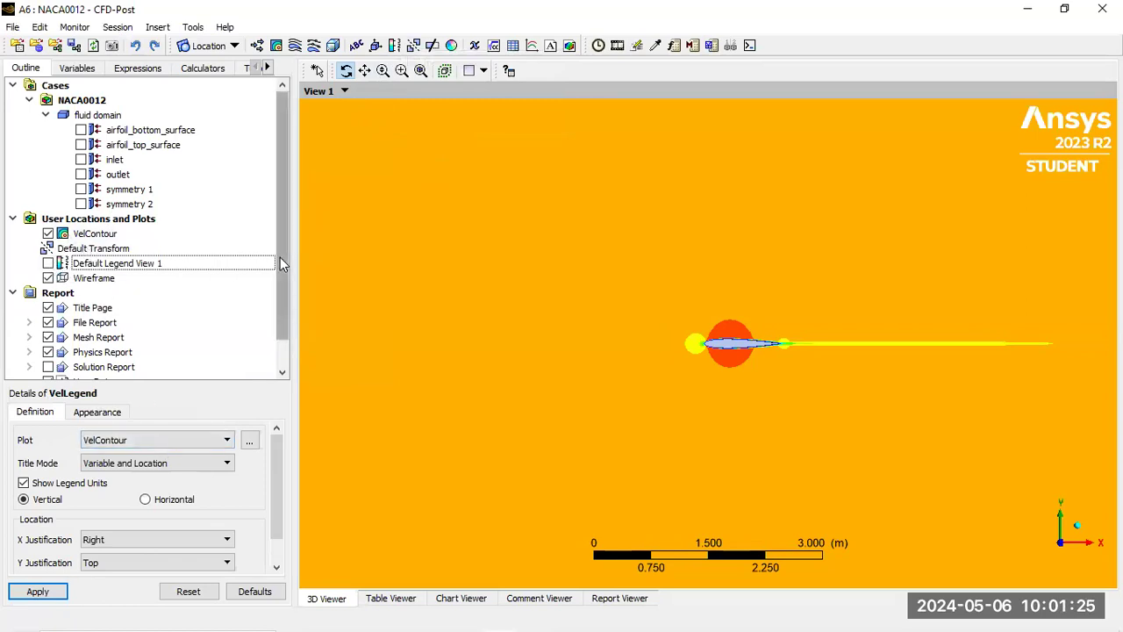
{"action": "left_click", "coordinate": [40, 591]}
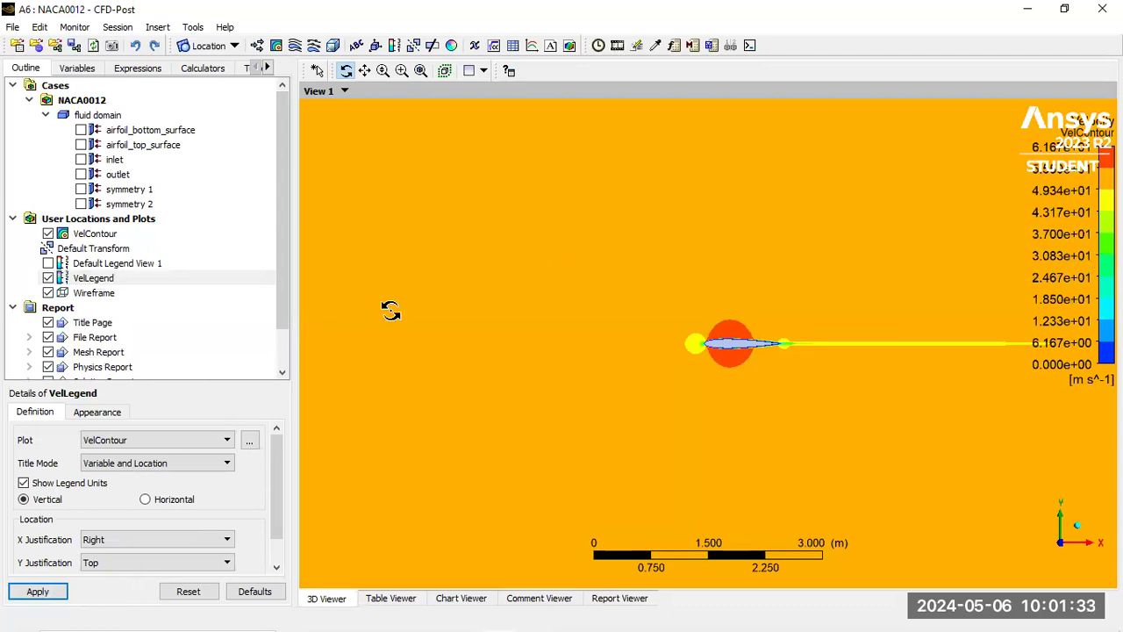
Position VelLegend with Left X justification and Center Y justification, and apply
{"action": "left_click", "coordinate": [108, 541]}
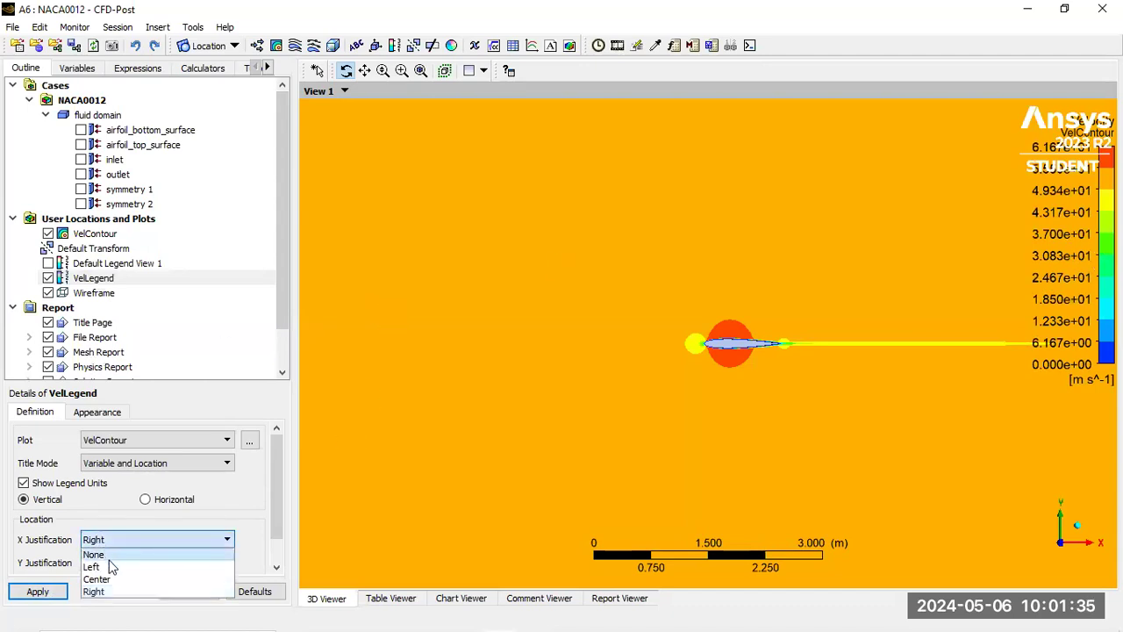
{"action": "left_click", "coordinate": [109, 568]}
{"action": "left_click", "coordinate": [109, 564]}
{"action": "left_click", "coordinate": [94, 602]}
{"action": "left_click", "coordinate": [37, 591]}
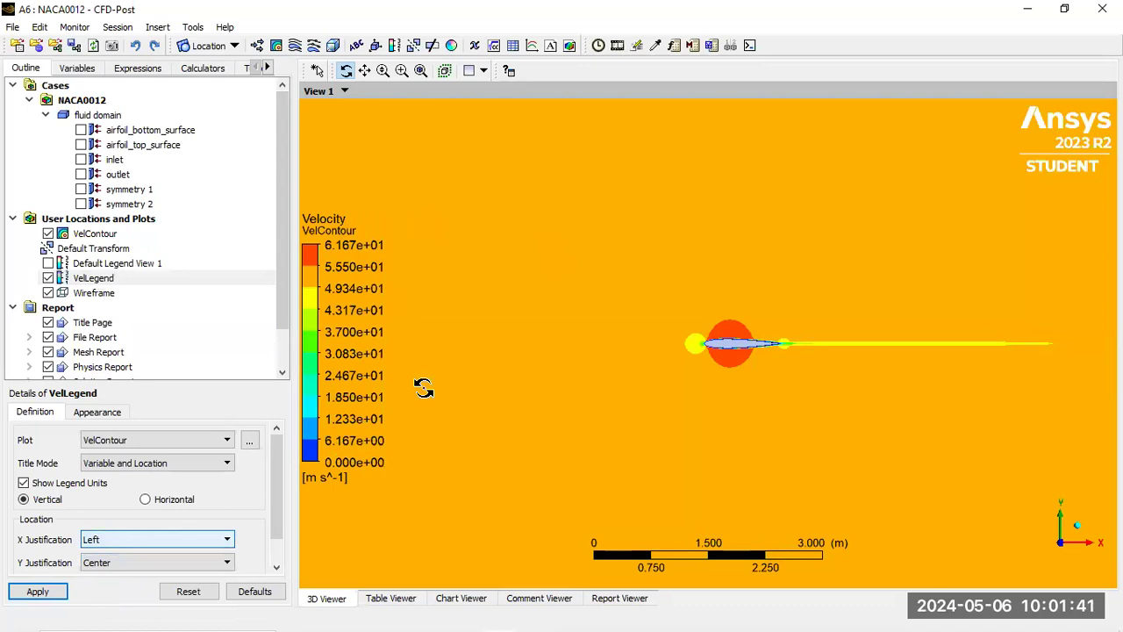
{"action": "scroll", "coordinate": [789, 360], "scroll_direction": "down", "scroll_amount": 1}
{"action": "scroll", "coordinate": [789, 361], "scroll_direction": "up", "scroll_amount": 4}
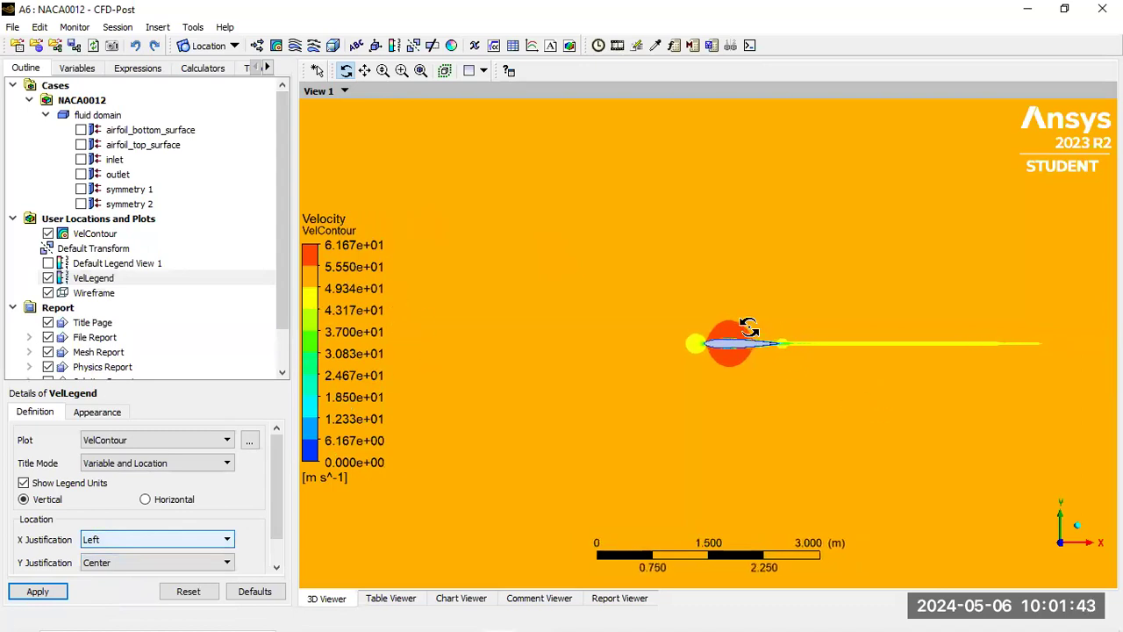
{"action": "scroll", "coordinate": [785, 342], "scroll_direction": "up", "scroll_amount": 2}
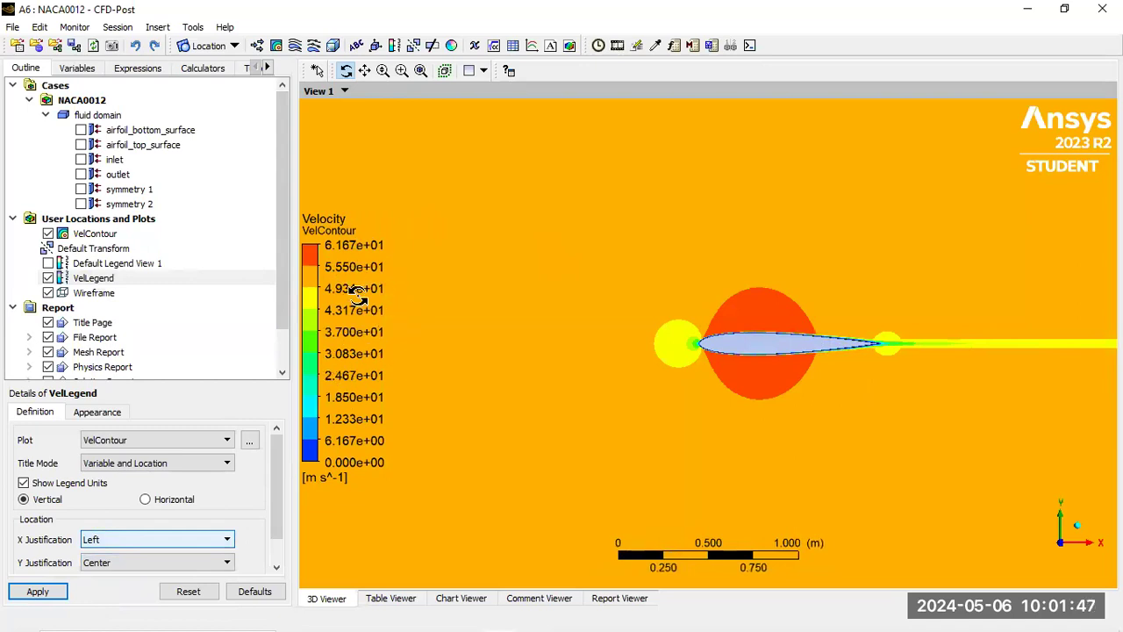
Set VelLegend's precision format to Fixed in the Appearance settings and apply
{"action": "left_click", "coordinate": [84, 416]}
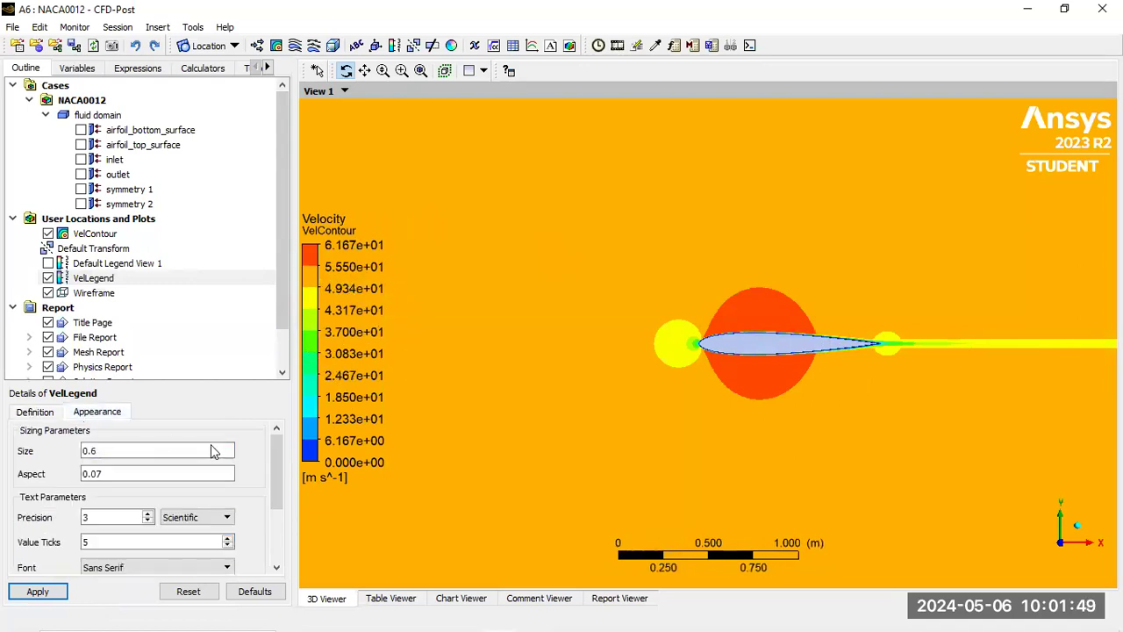
{"action": "left_click_drag", "start_coordinate": [284, 459], "coordinate": [280, 473]}
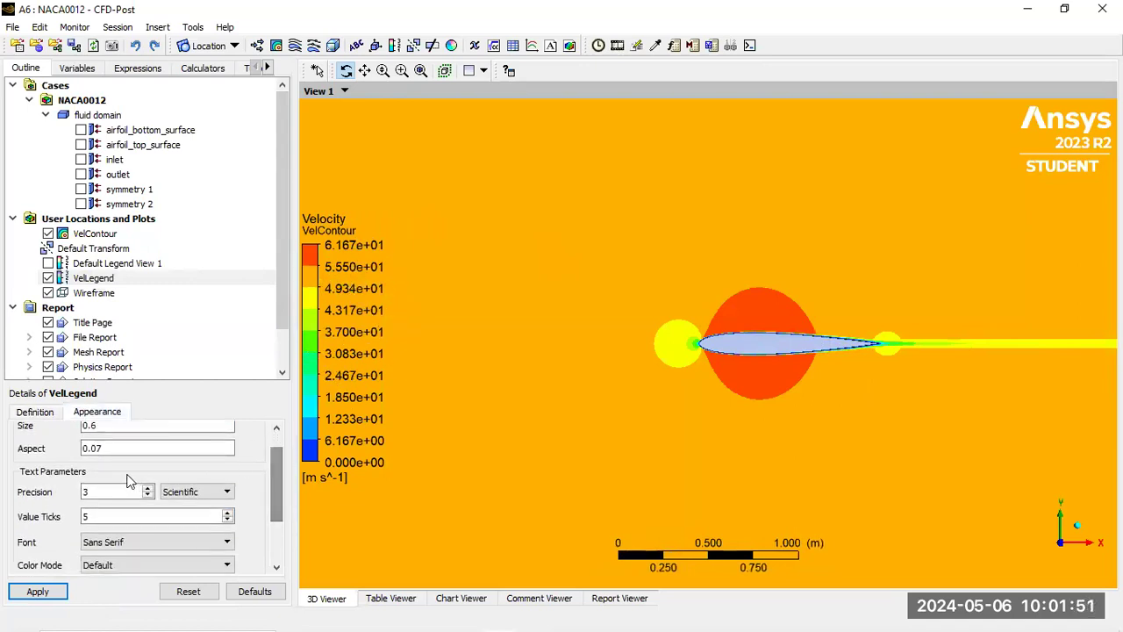
{"action": "left_click", "coordinate": [195, 491]}
{"action": "left_click", "coordinate": [174, 505]}
{"action": "left_click", "coordinate": [38, 591]}
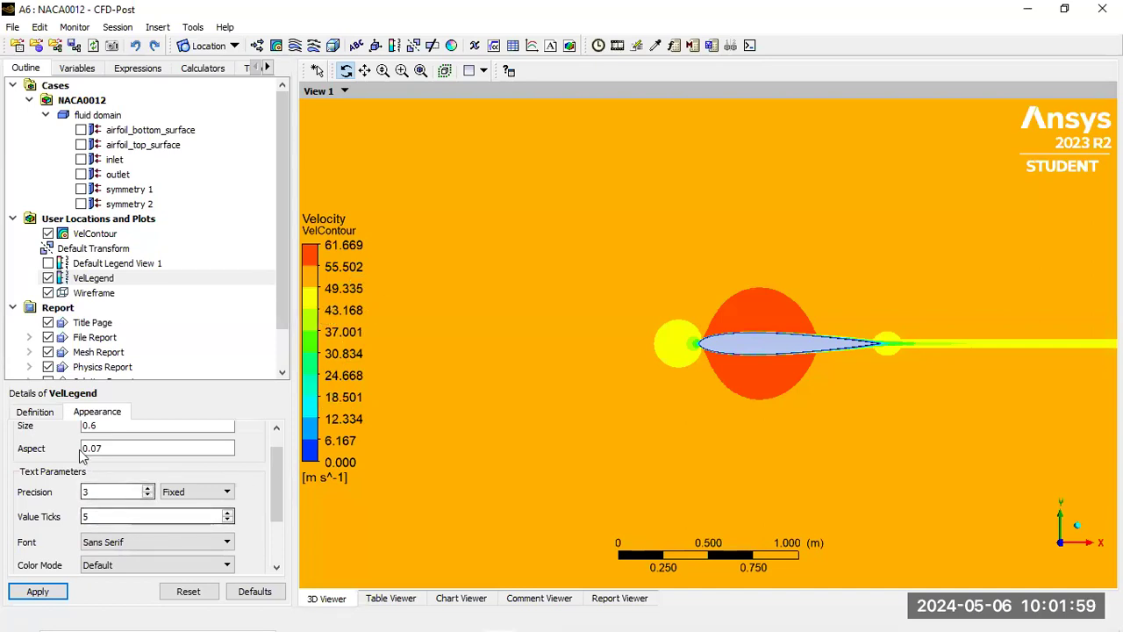
{"action": "left_click", "coordinate": [40, 412]}
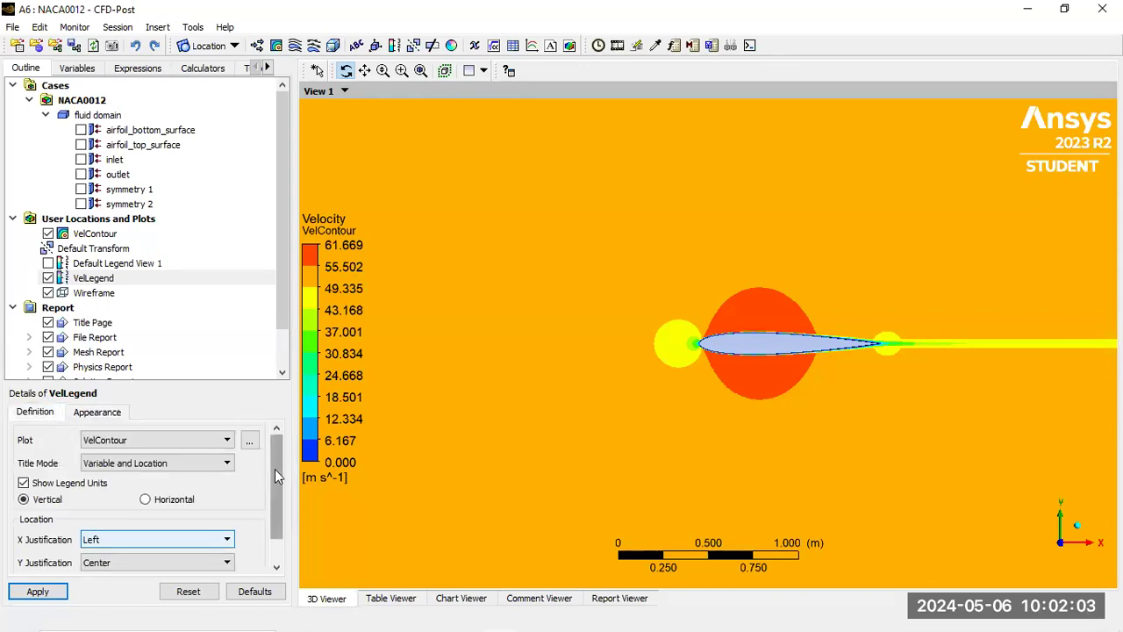
{"action": "scroll", "coordinate": [274, 475], "scroll_direction": "down", "scroll_amount": 1}
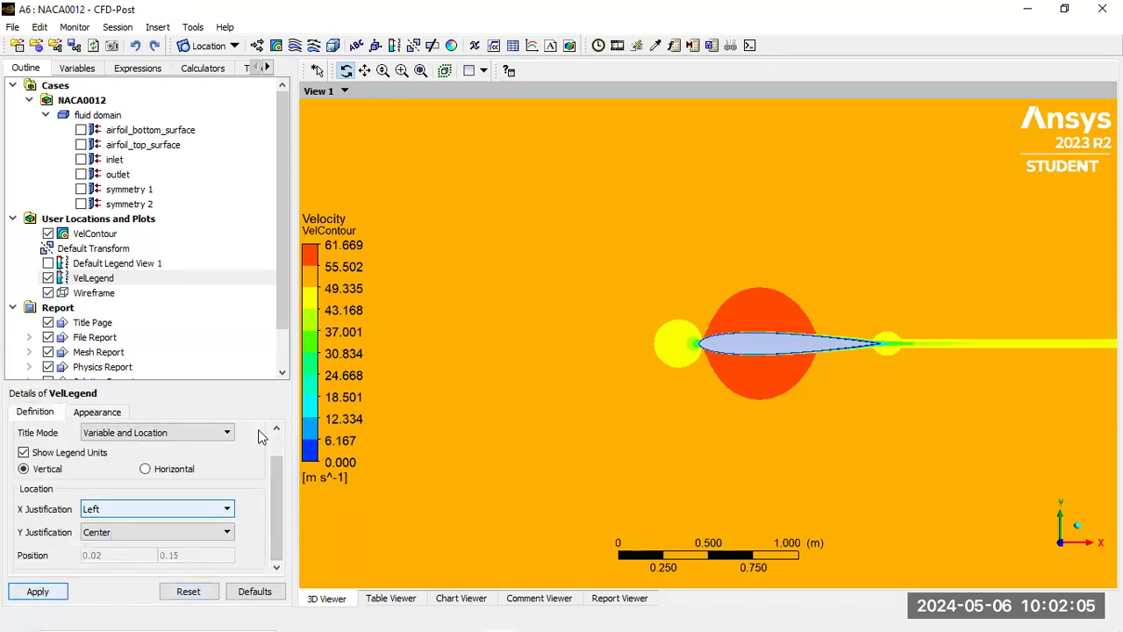